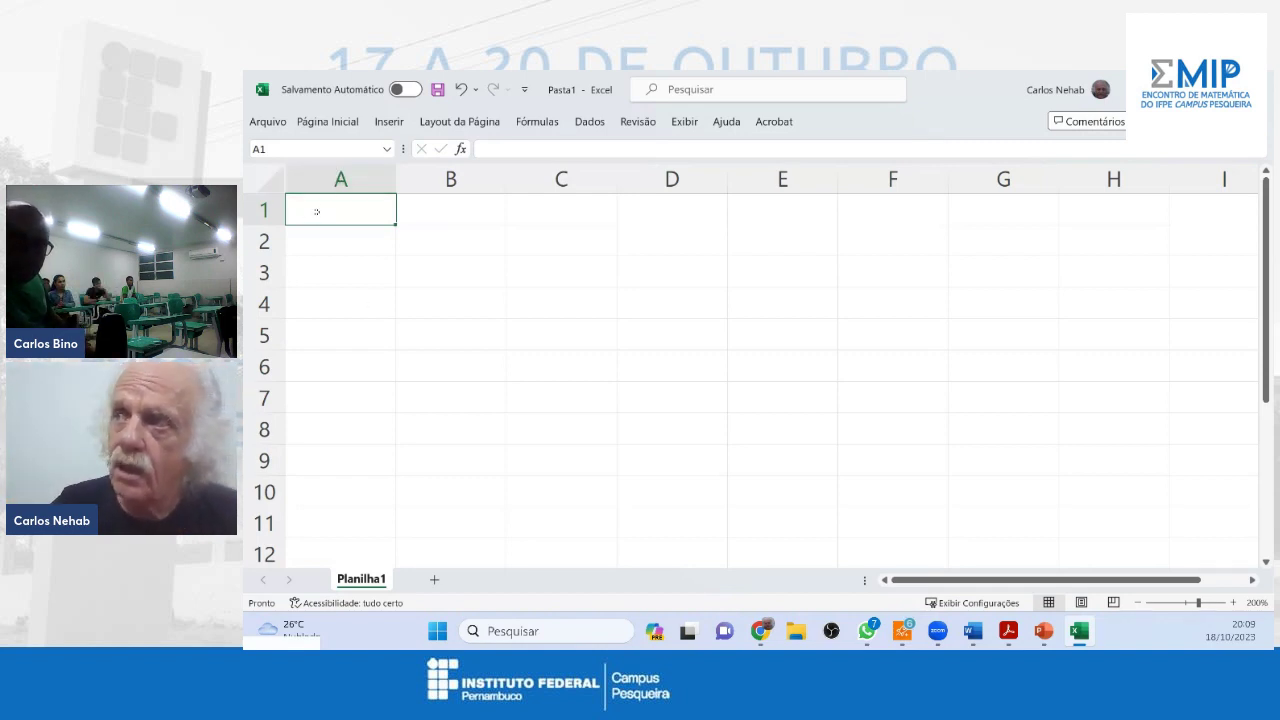
Apply all borders to the cell block from A1 down to row 19, including columns A through I
drag(316, 211, 1224, 492)
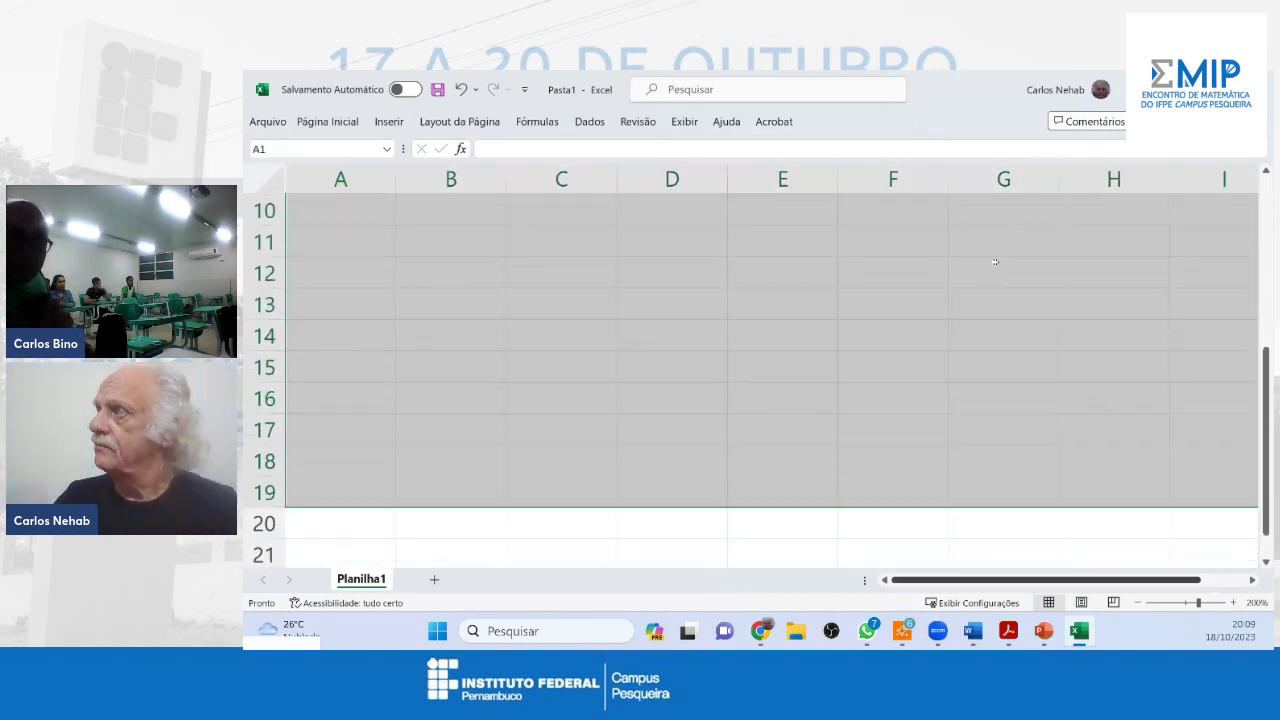
click(686, 121)
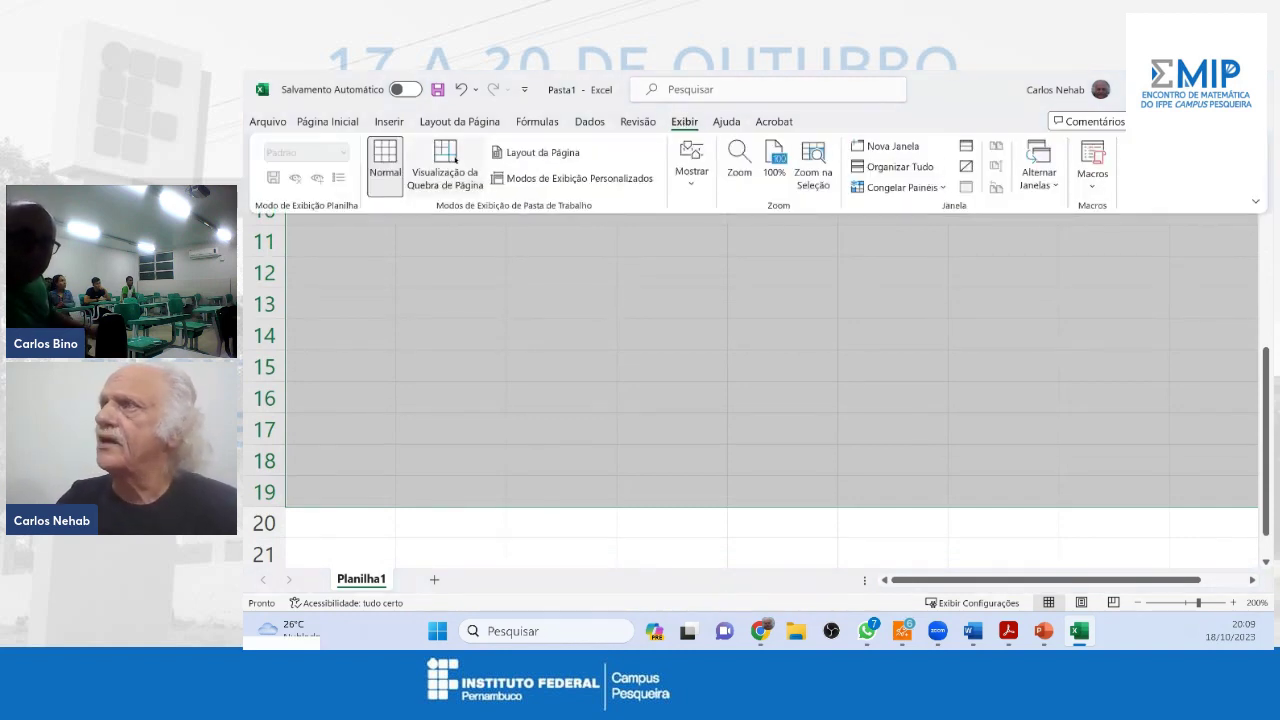
click(382, 158)
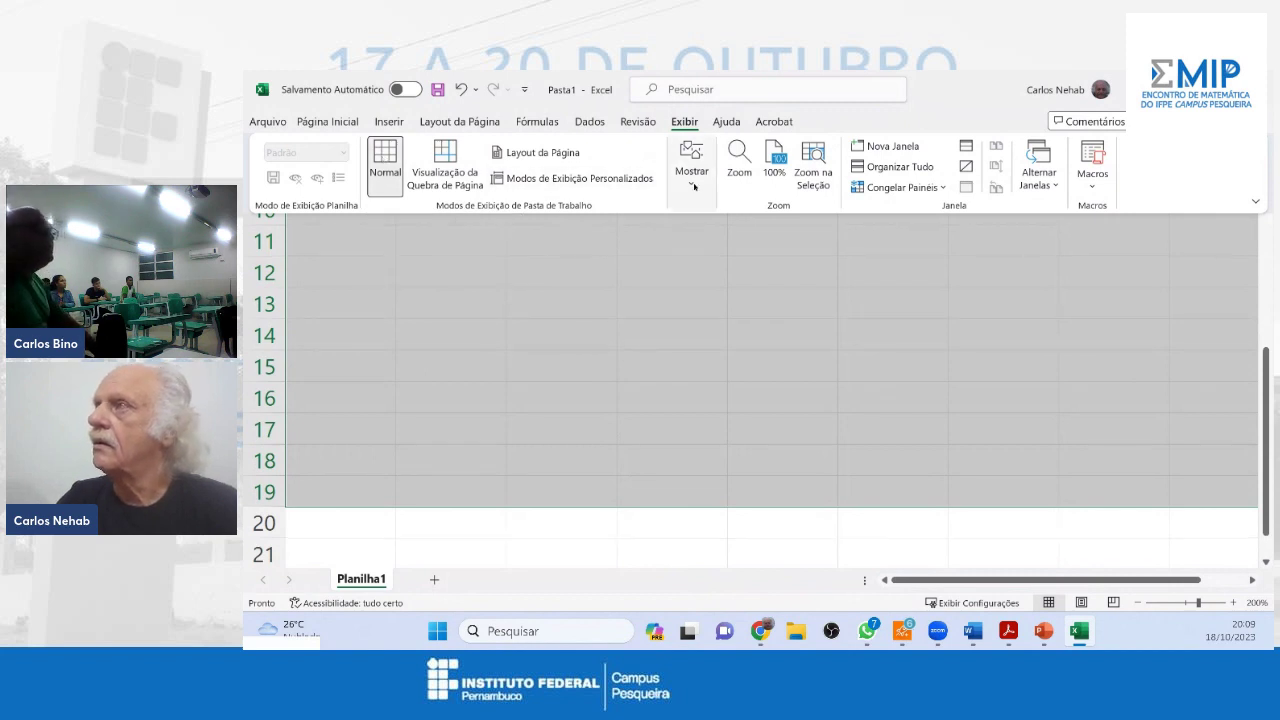
double_click(688, 127)
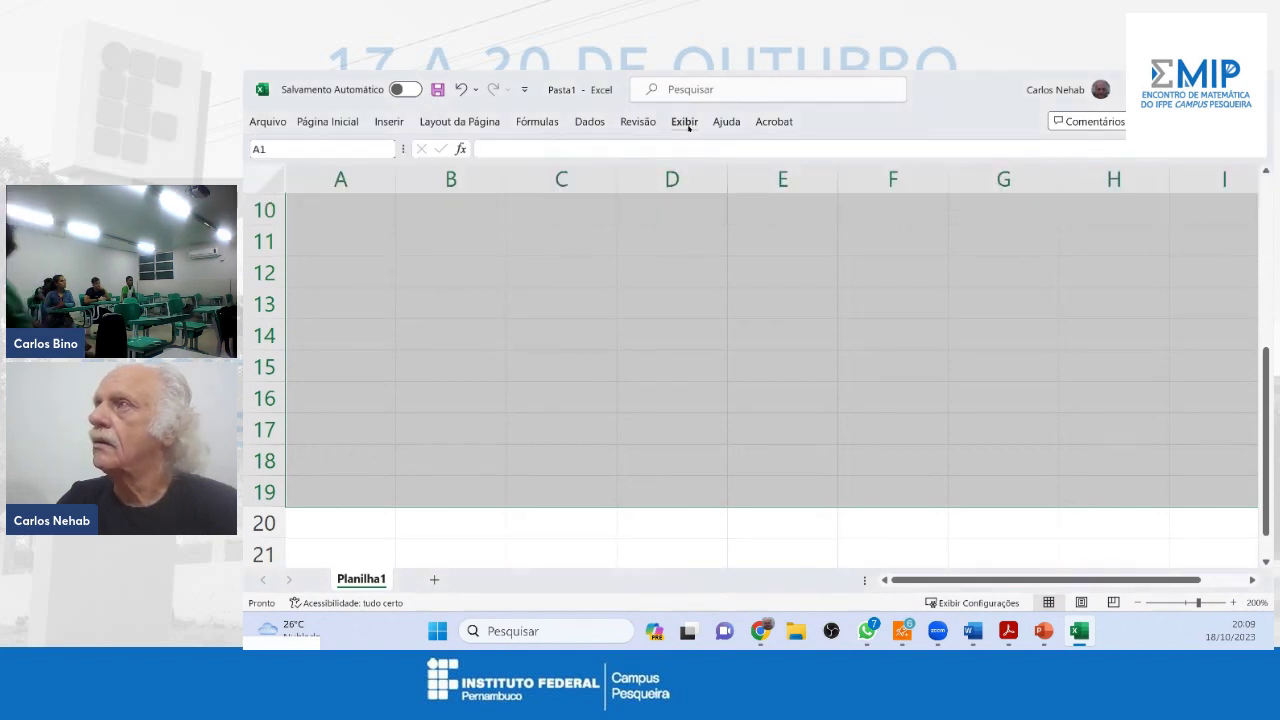
click(345, 123)
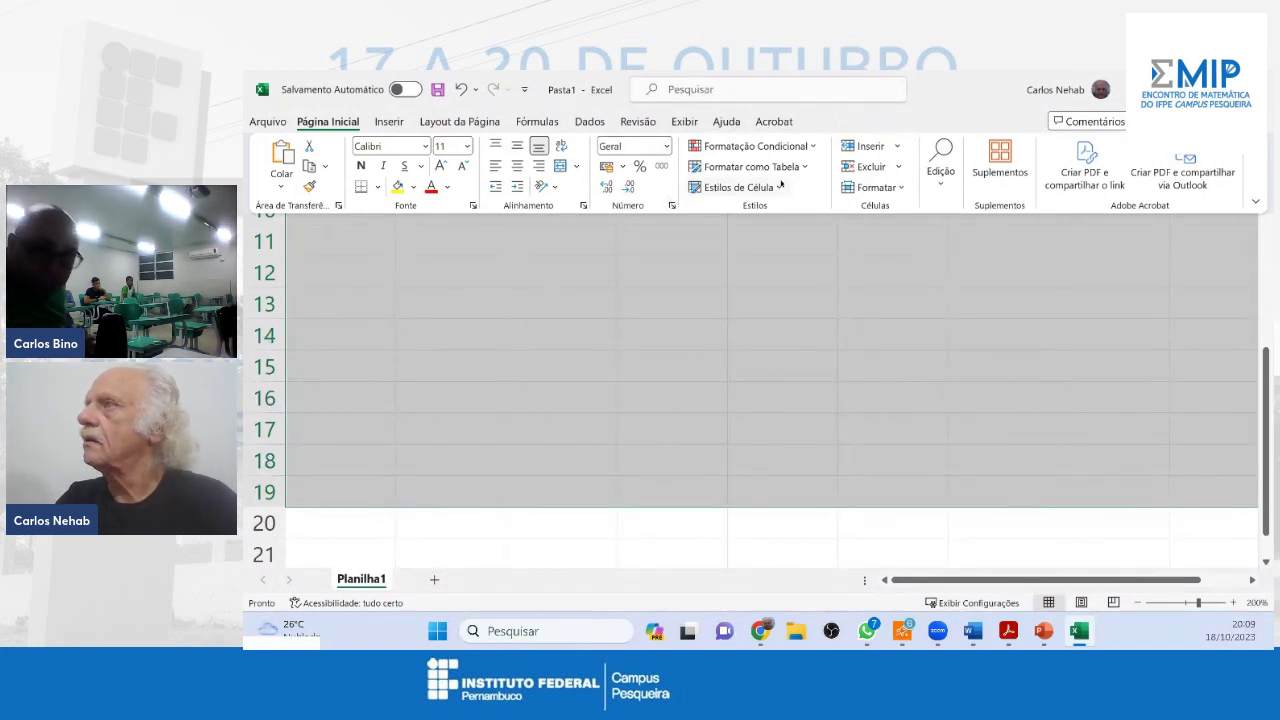
click(378, 188)
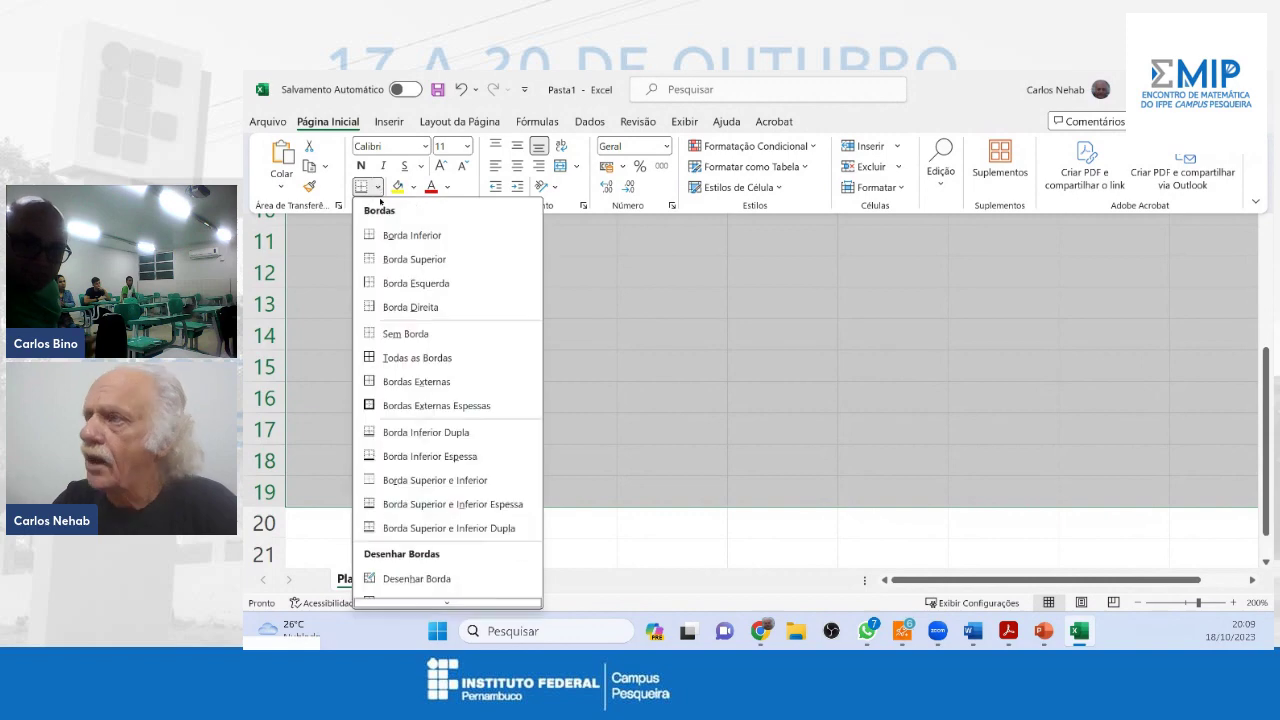
click(395, 357)
scroll(395, 356, up, 3)
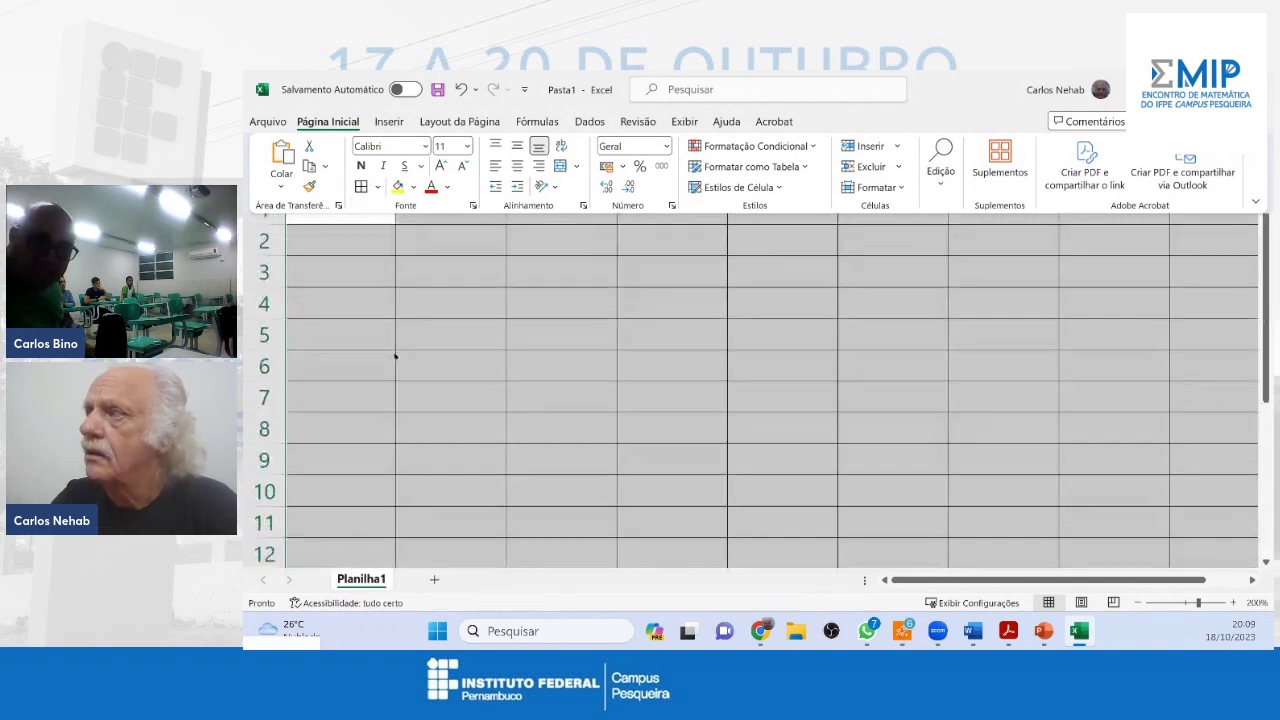
click(560, 302)
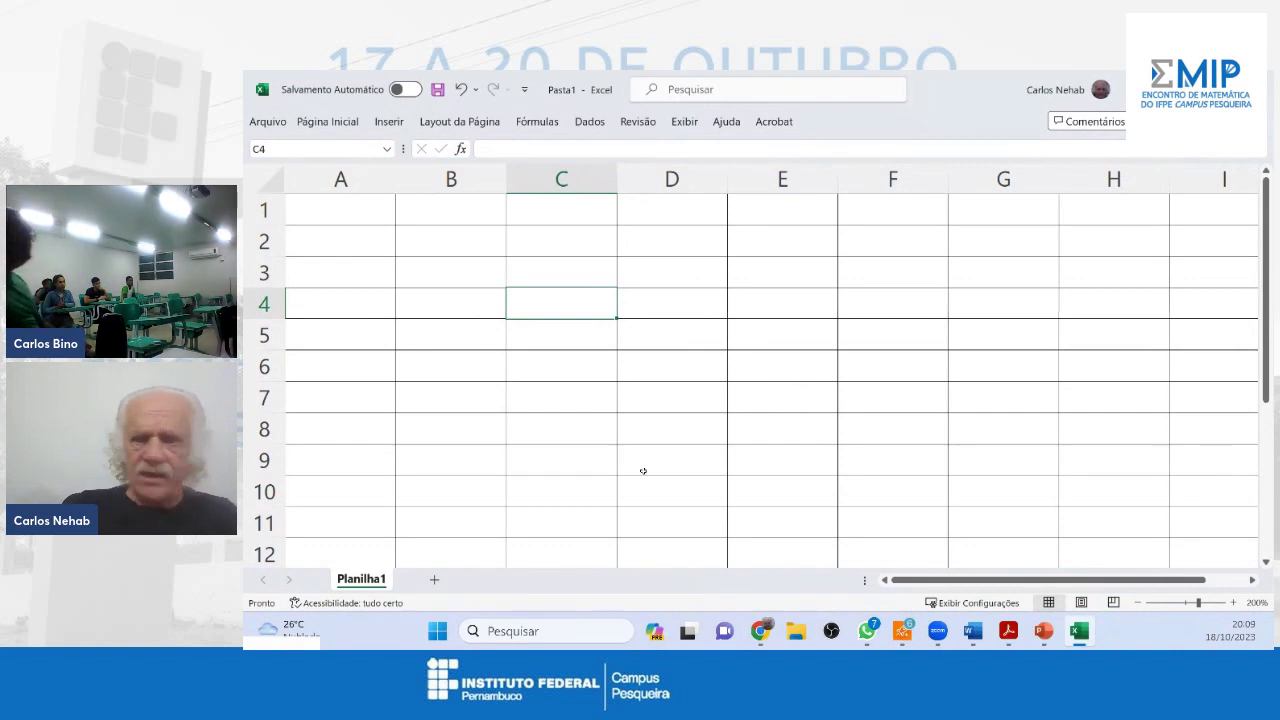
click(634, 366)
Select the block from A1 to column H, row 12, and choose a border line style for it
click(336, 207)
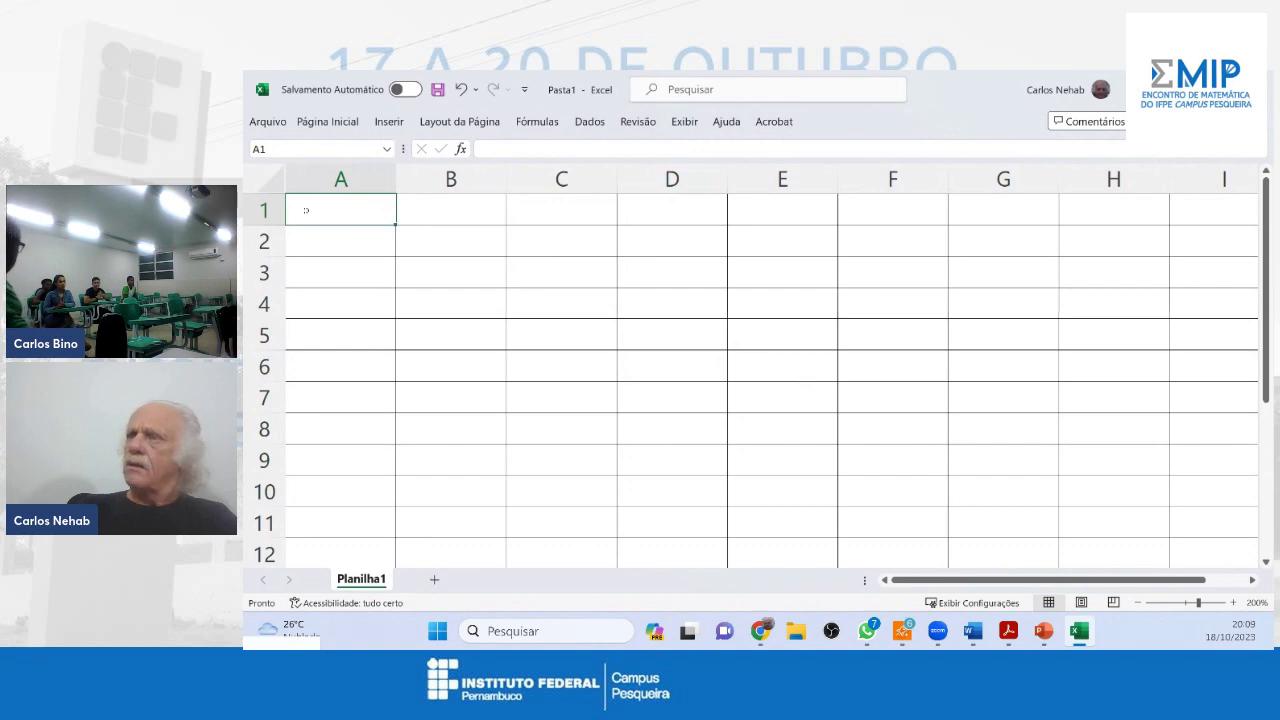
drag(306, 209, 1150, 550)
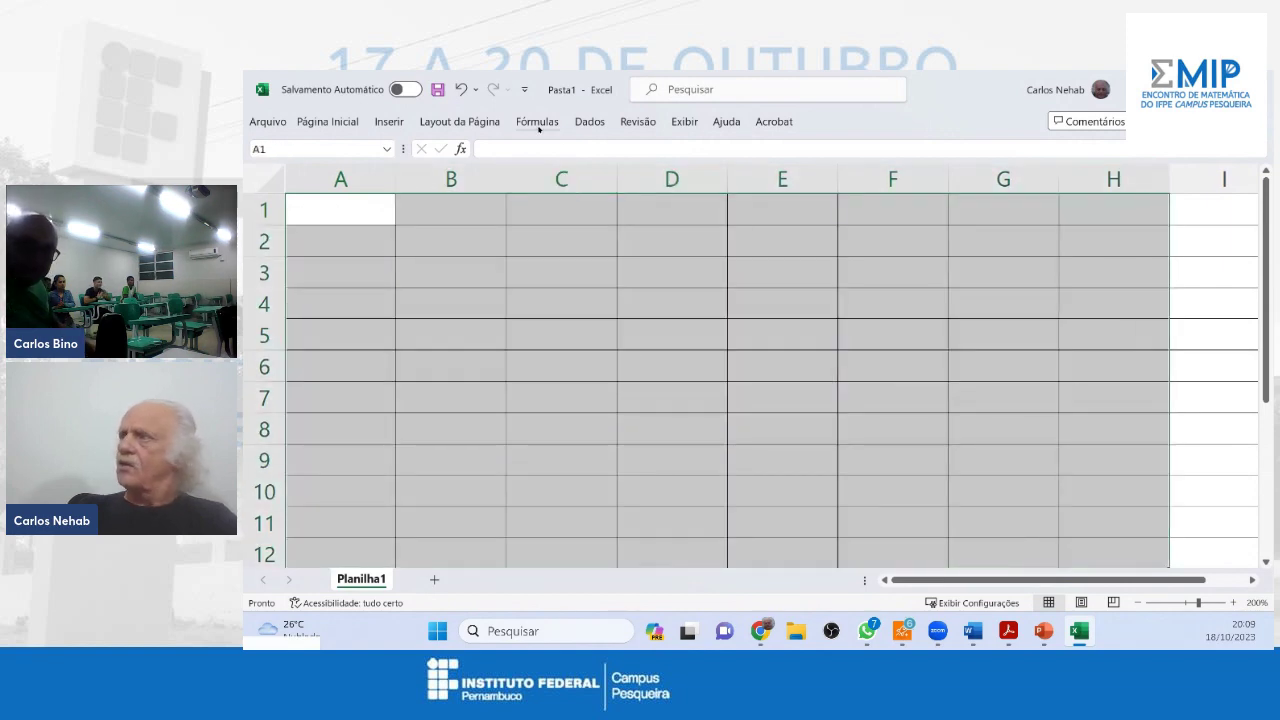
click(330, 122)
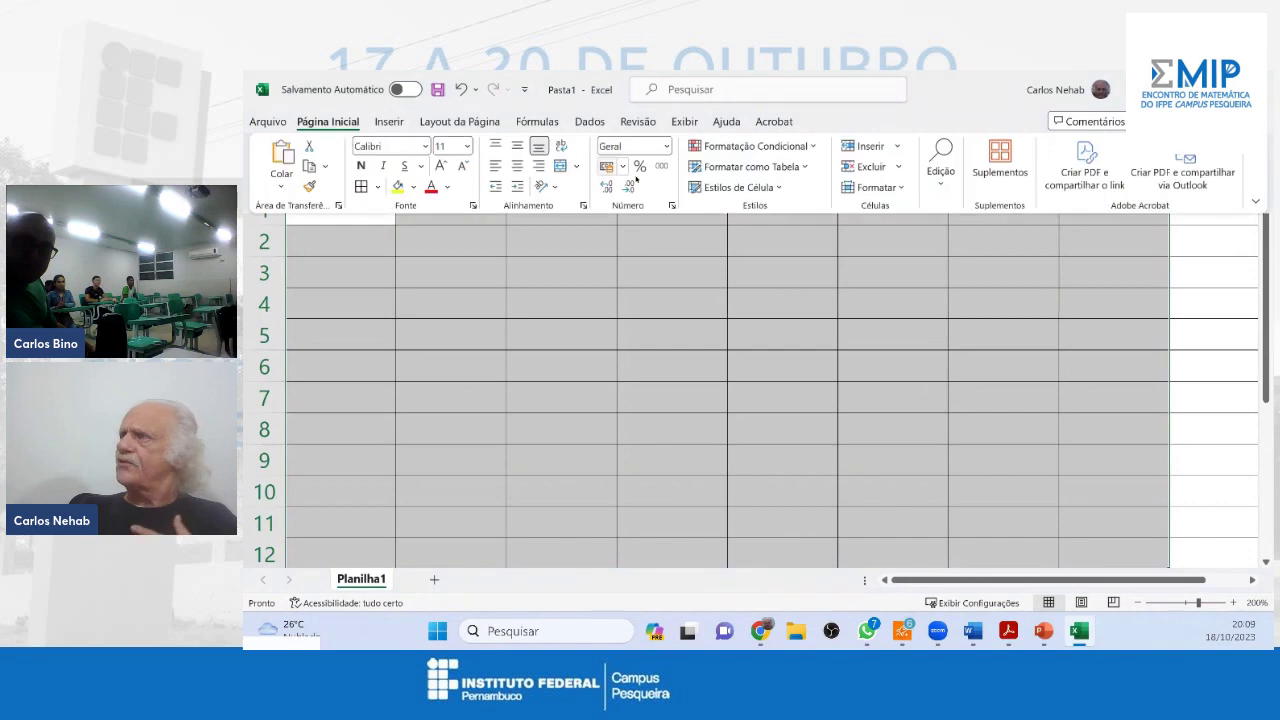
click(377, 186)
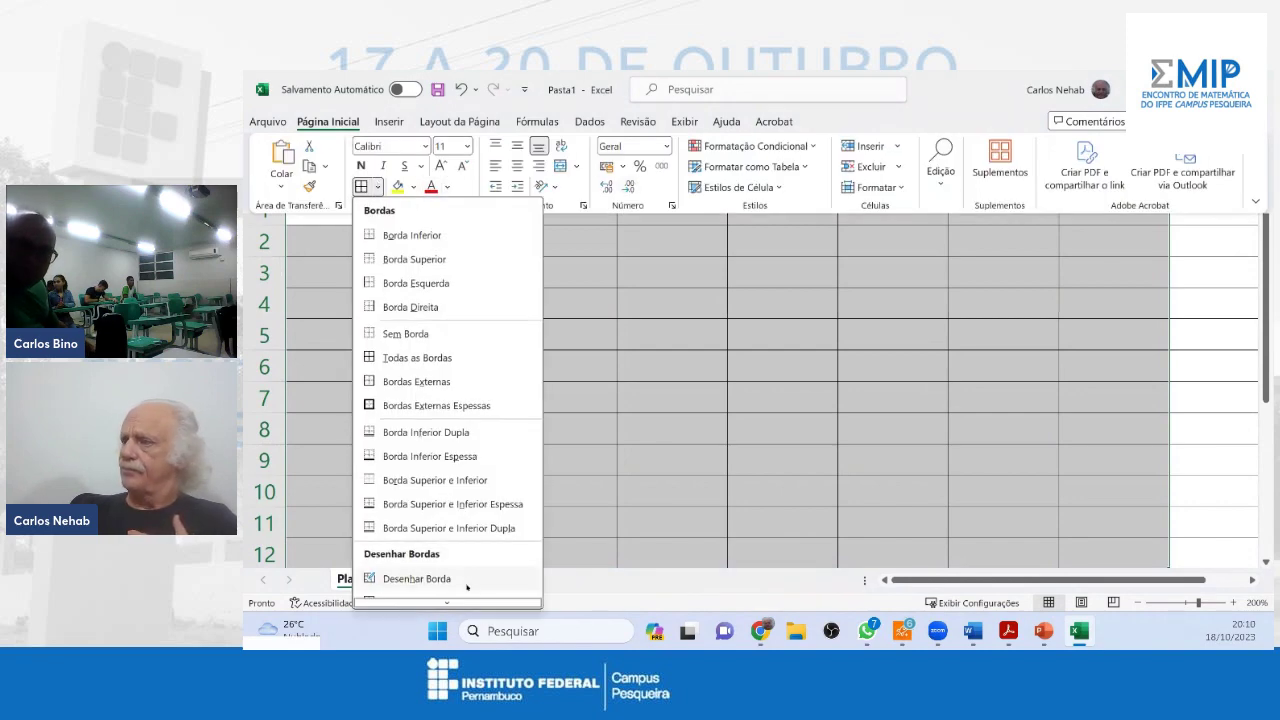
scroll(466, 587, down, 4)
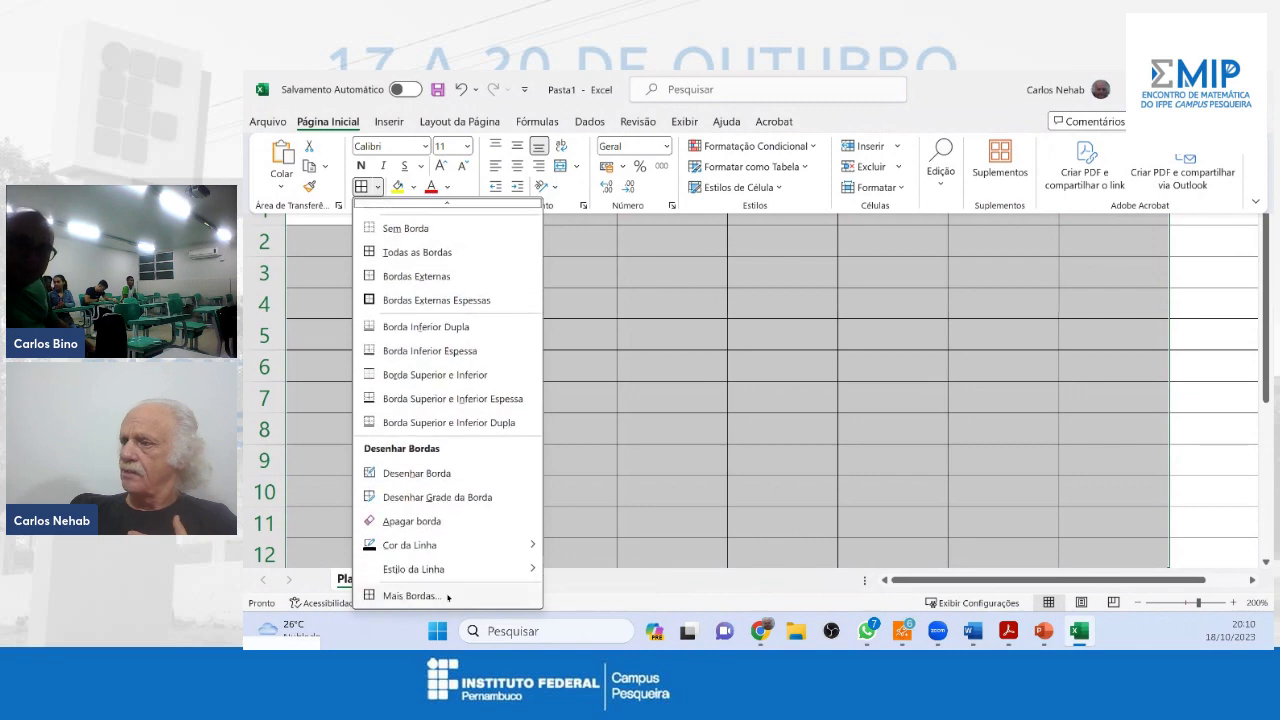
mouse_move(471, 569)
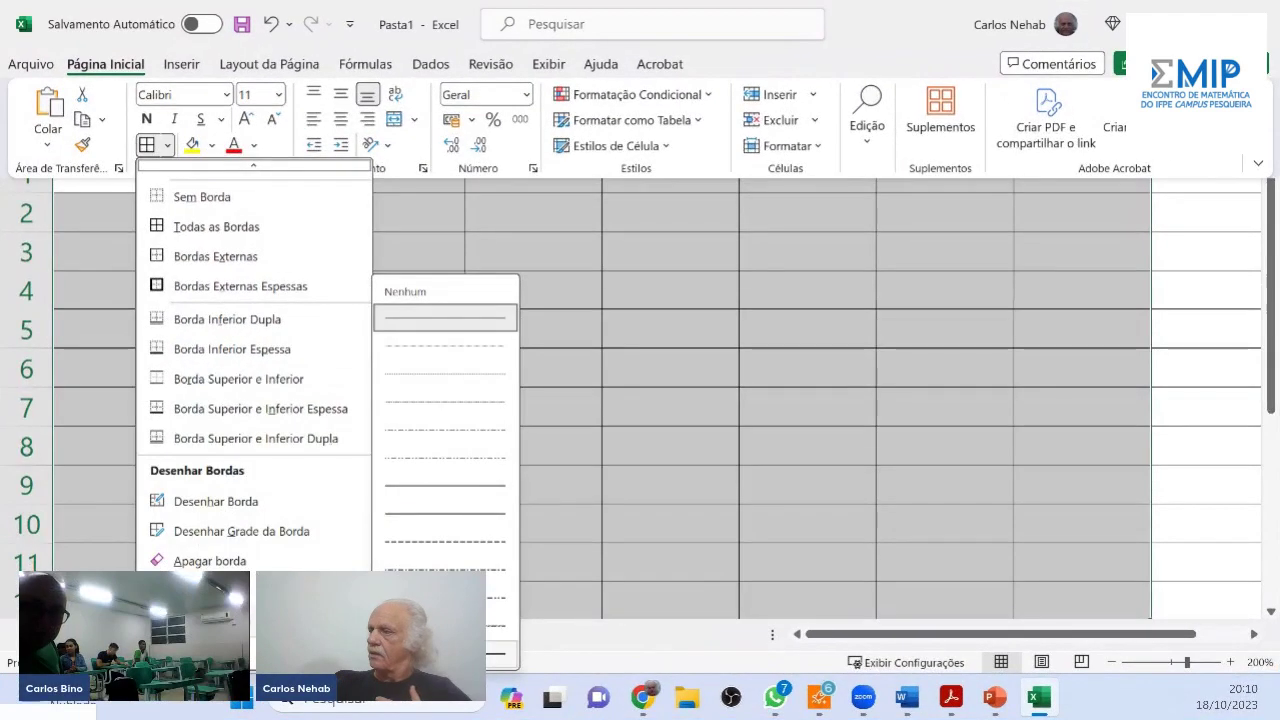
click(445, 317)
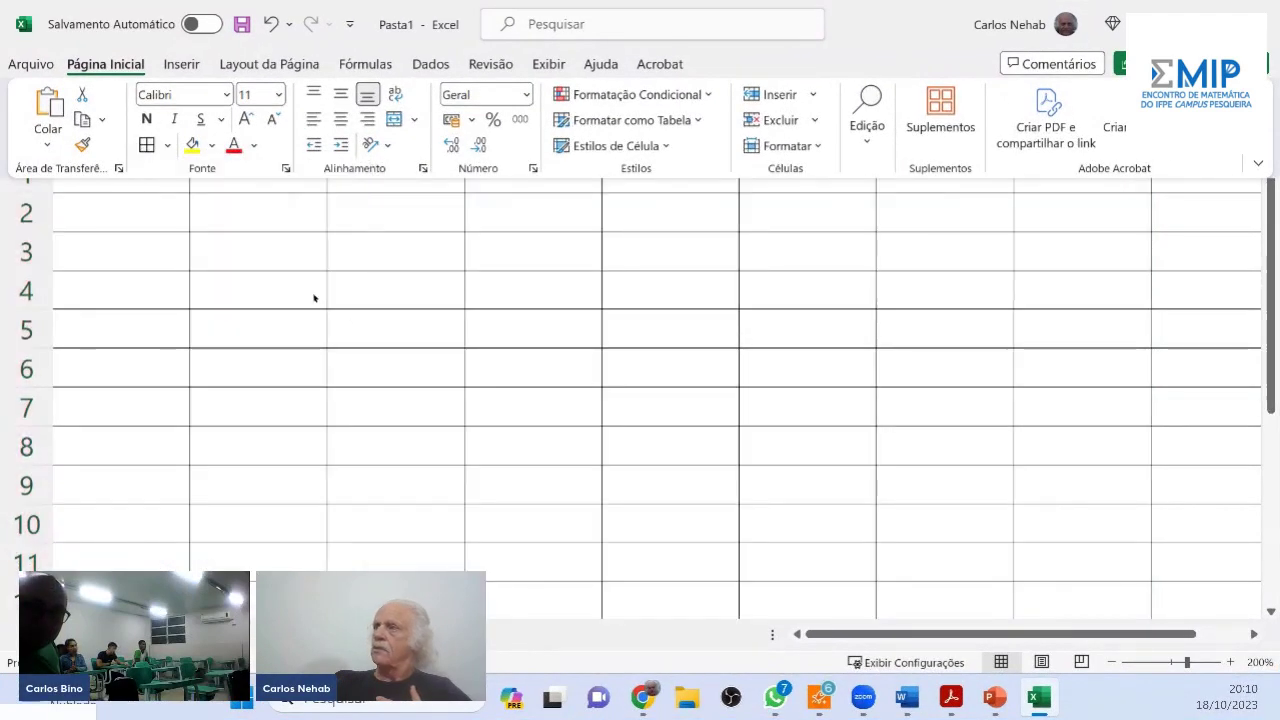
click(109, 206)
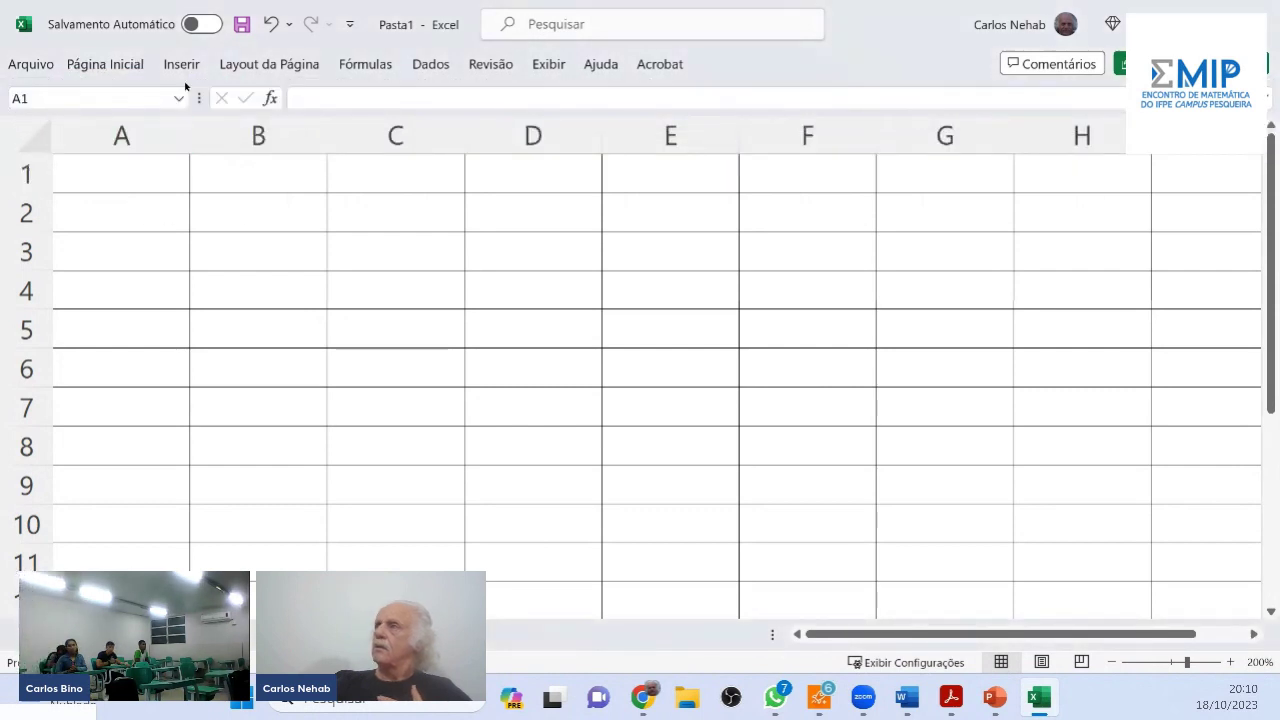
click(126, 66)
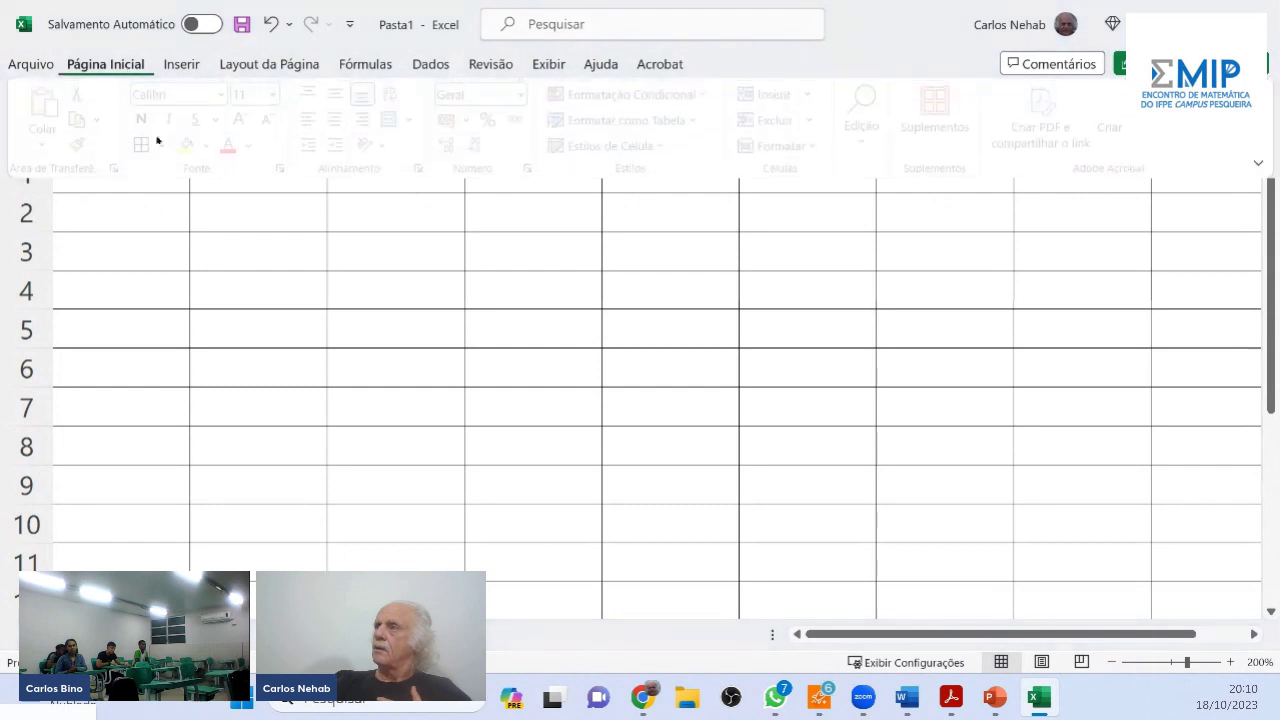
click(167, 145)
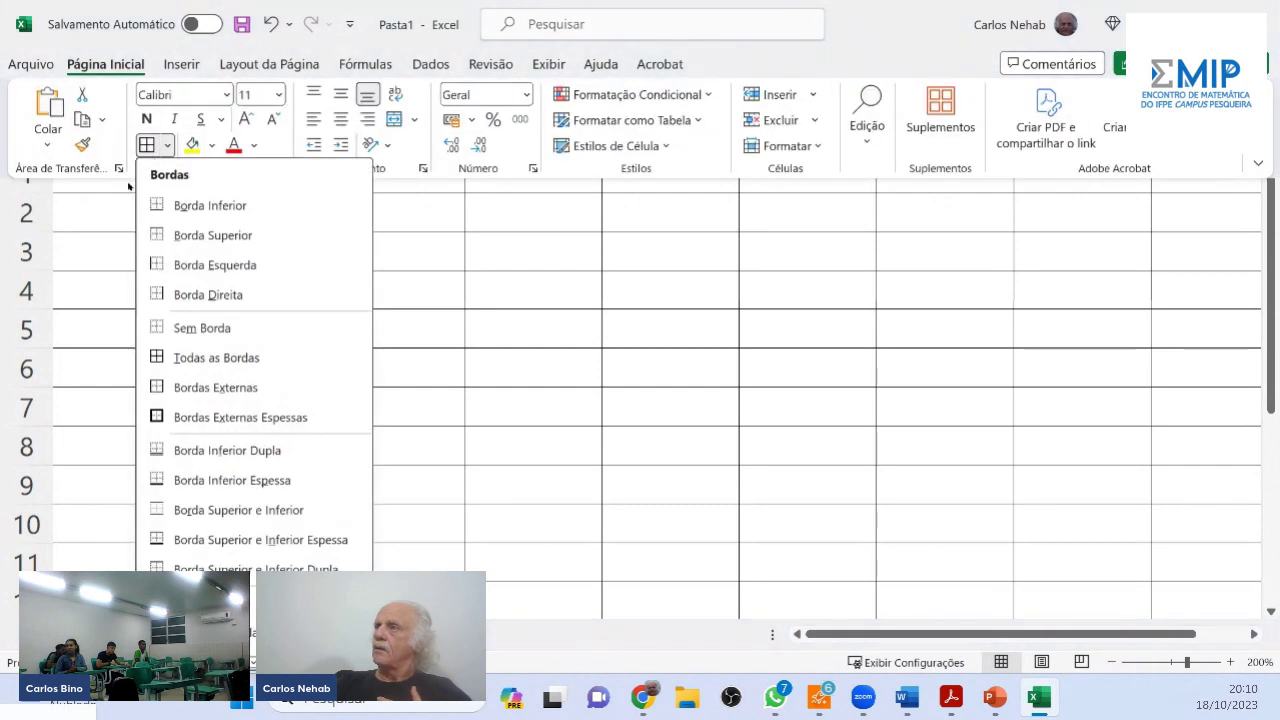
click(82, 216)
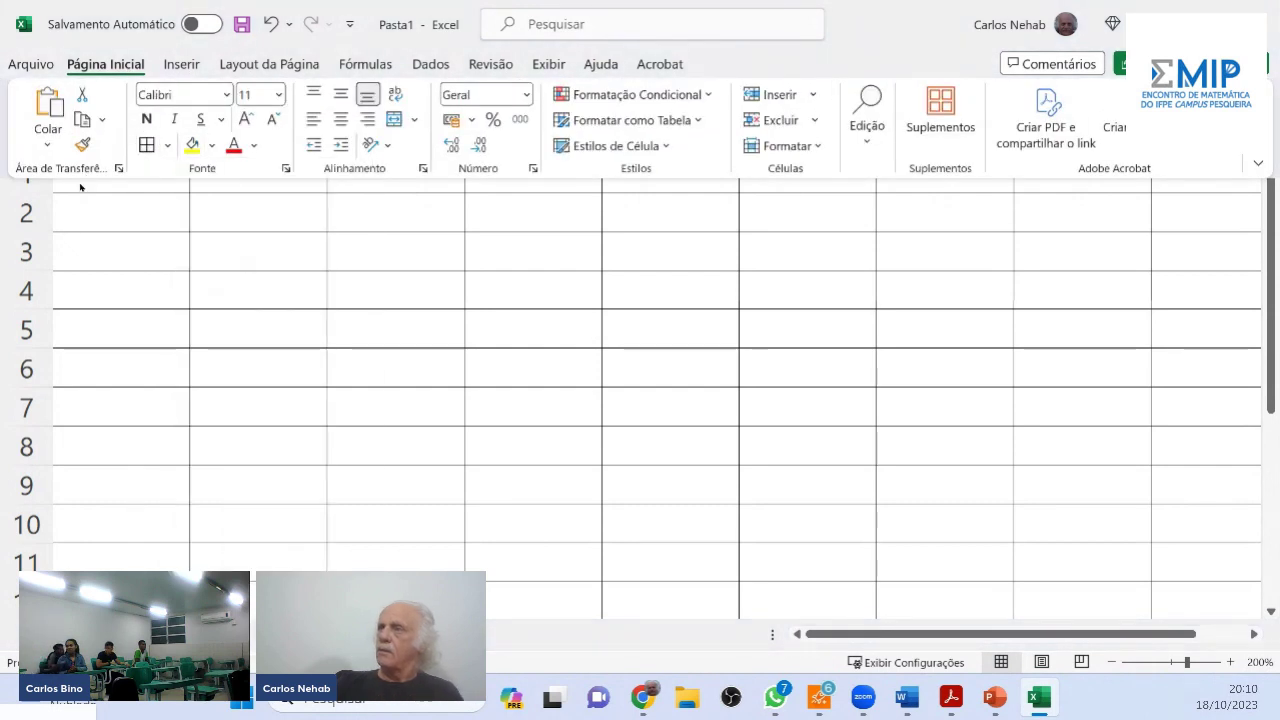
click(80, 185)
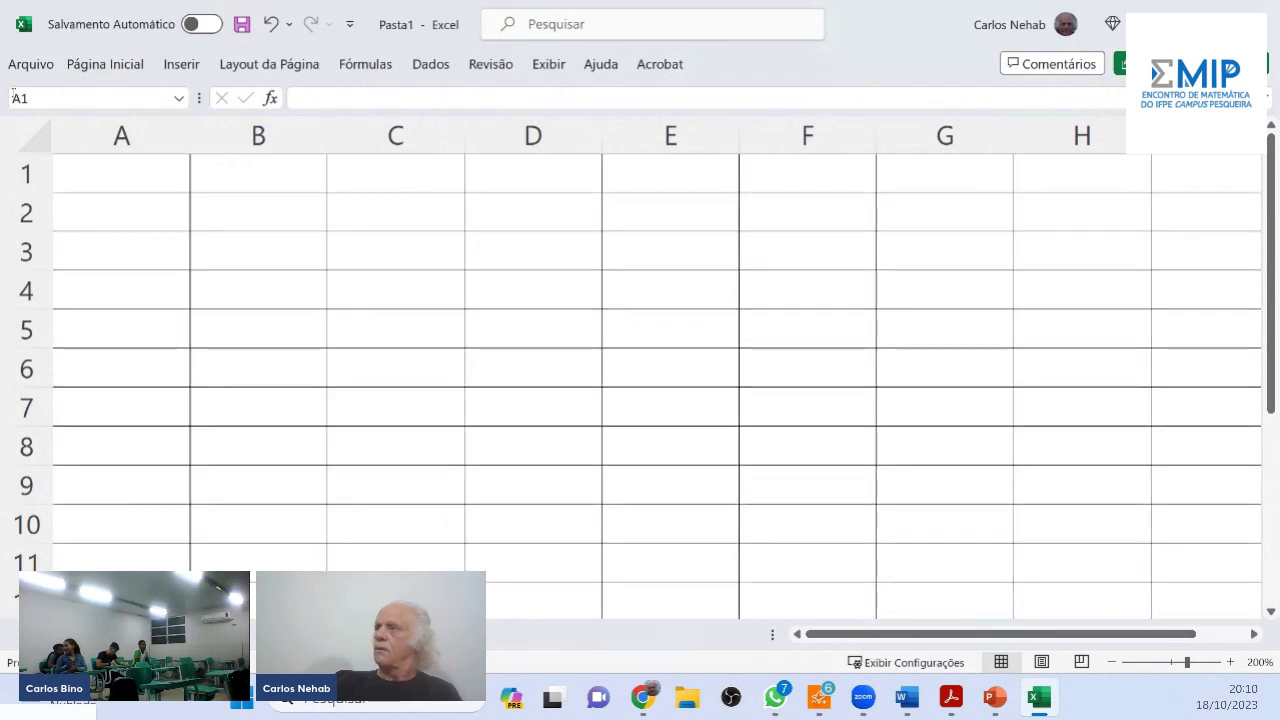
Apply thicker borders to all cells of the block starting at A1 and spanning columns A through H
click(135, 68)
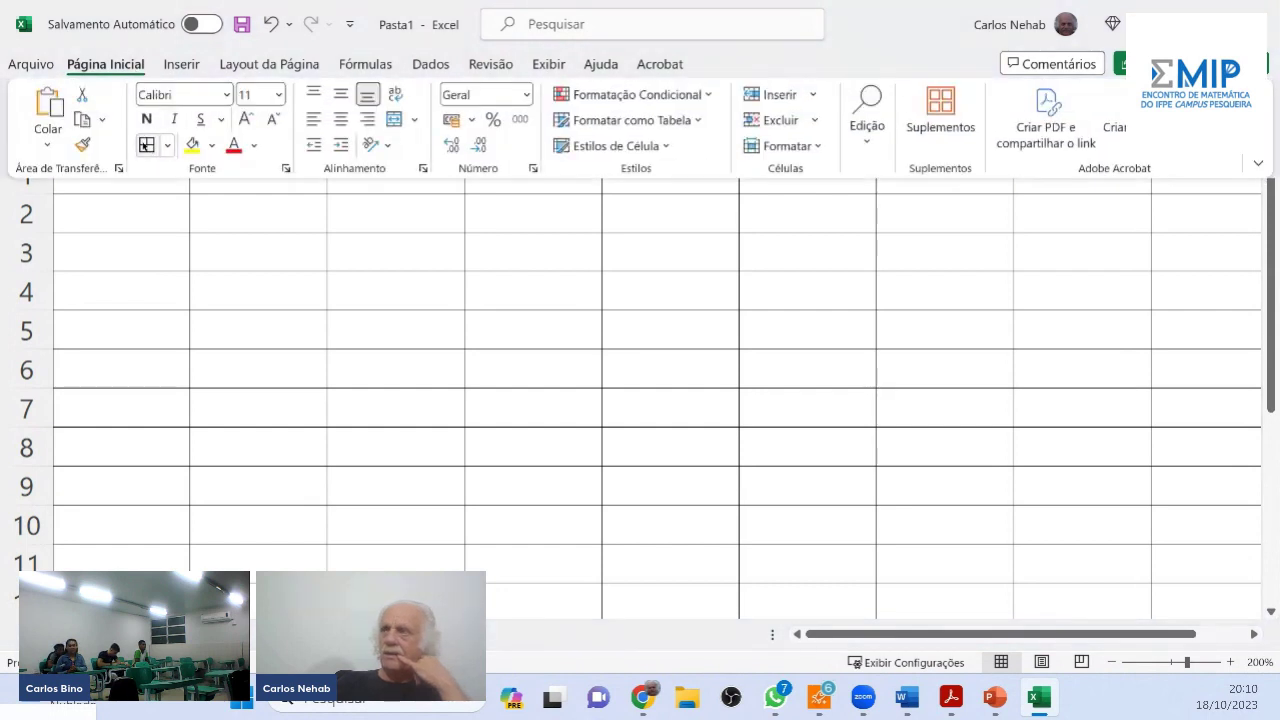
click(146, 145)
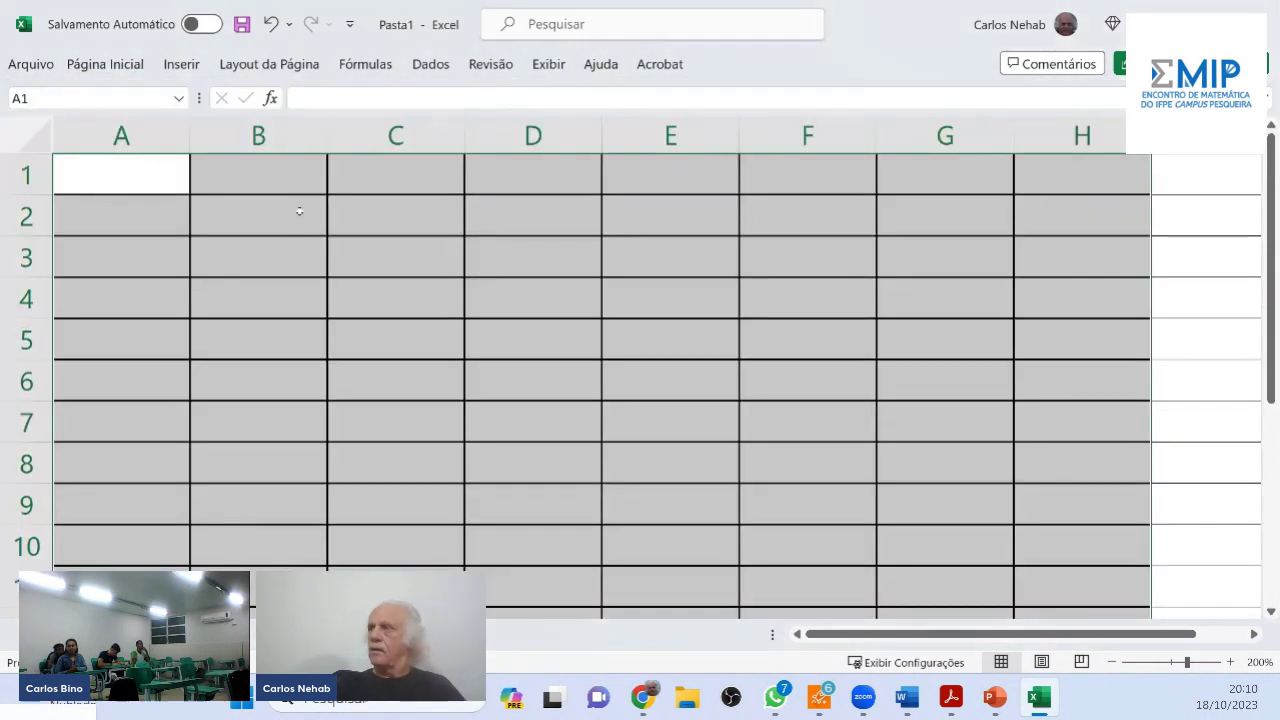
click(299, 211)
click(286, 173)
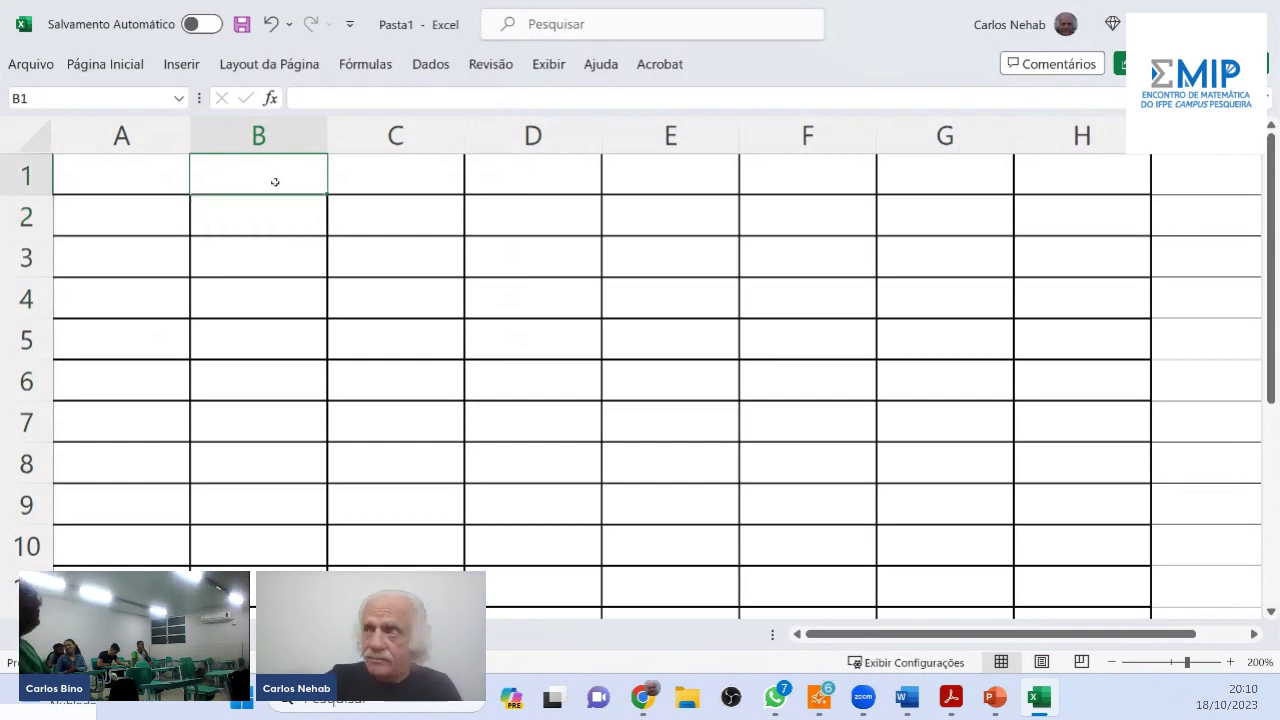
Enter the label v in cell A1 and the value 80 in cell B2
click(130, 194)
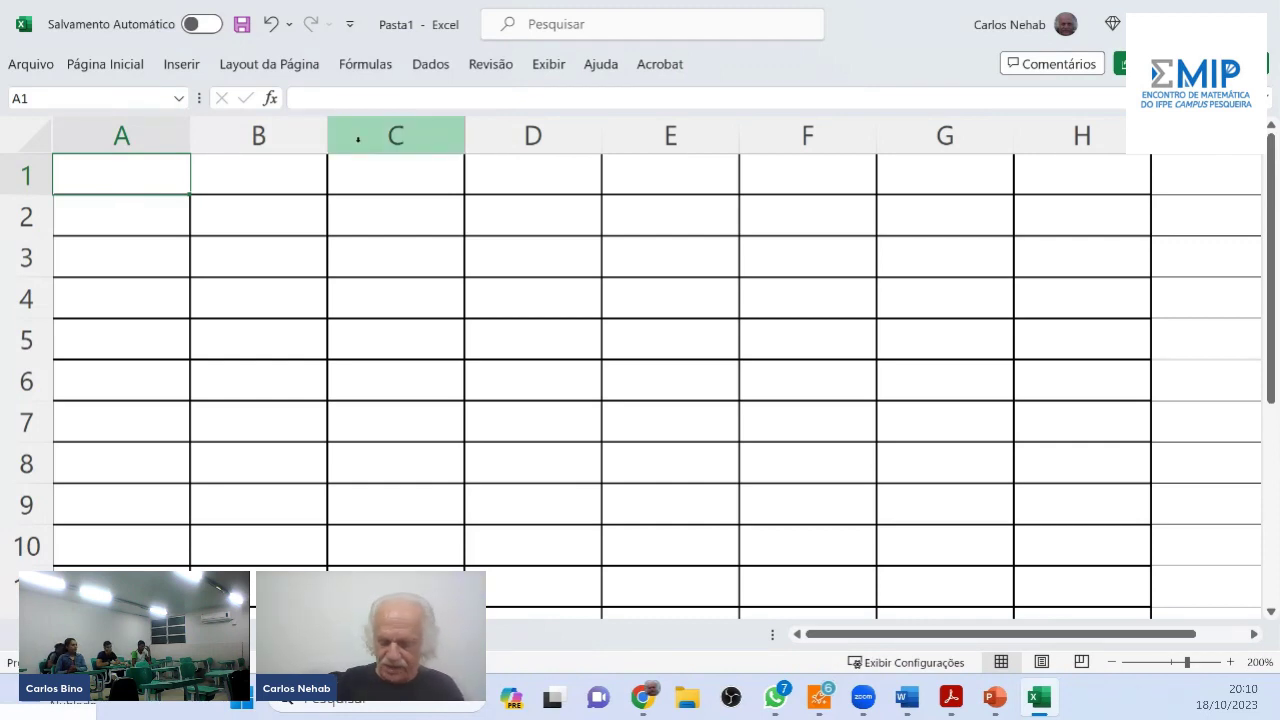
text(v)
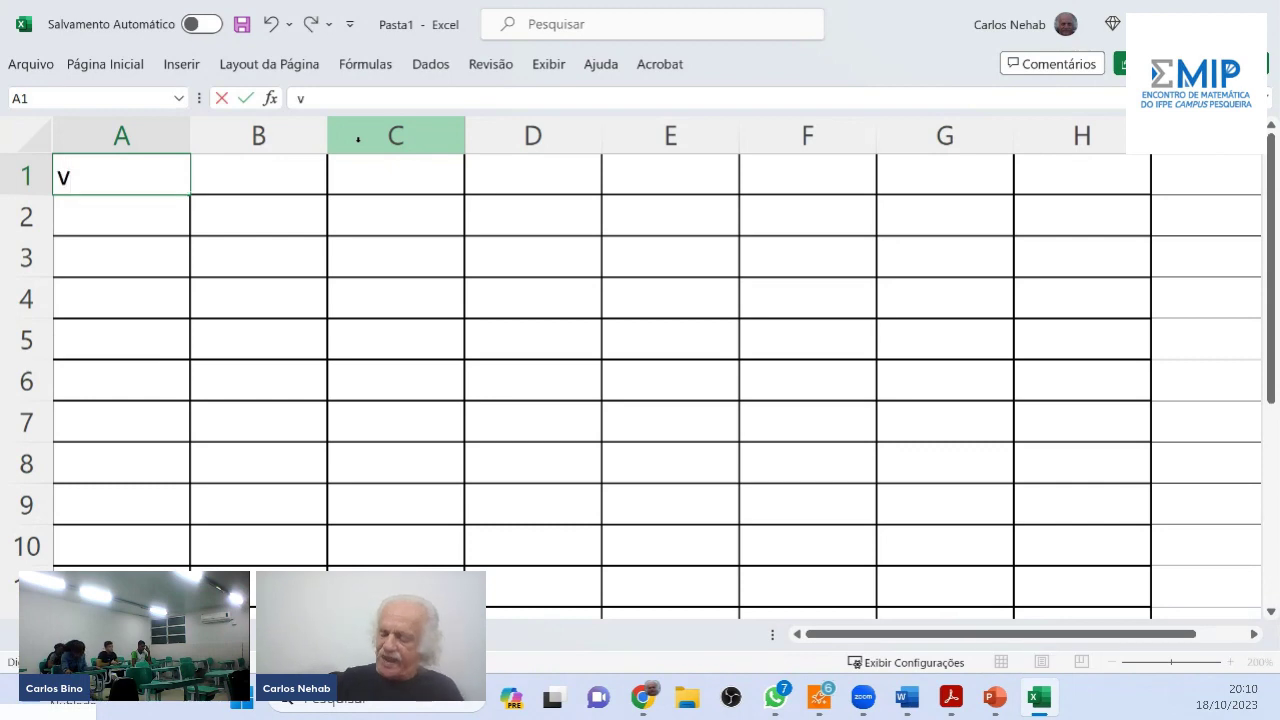
key(Return)
key(Right)
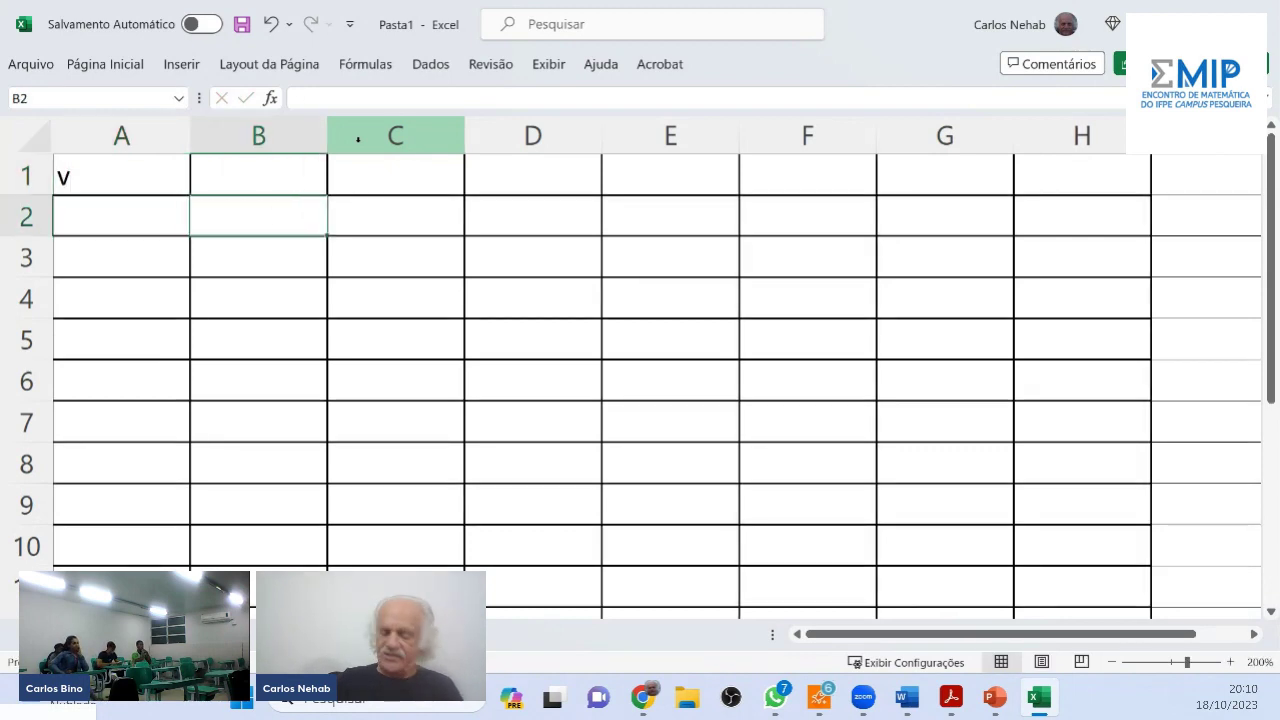
text(80)
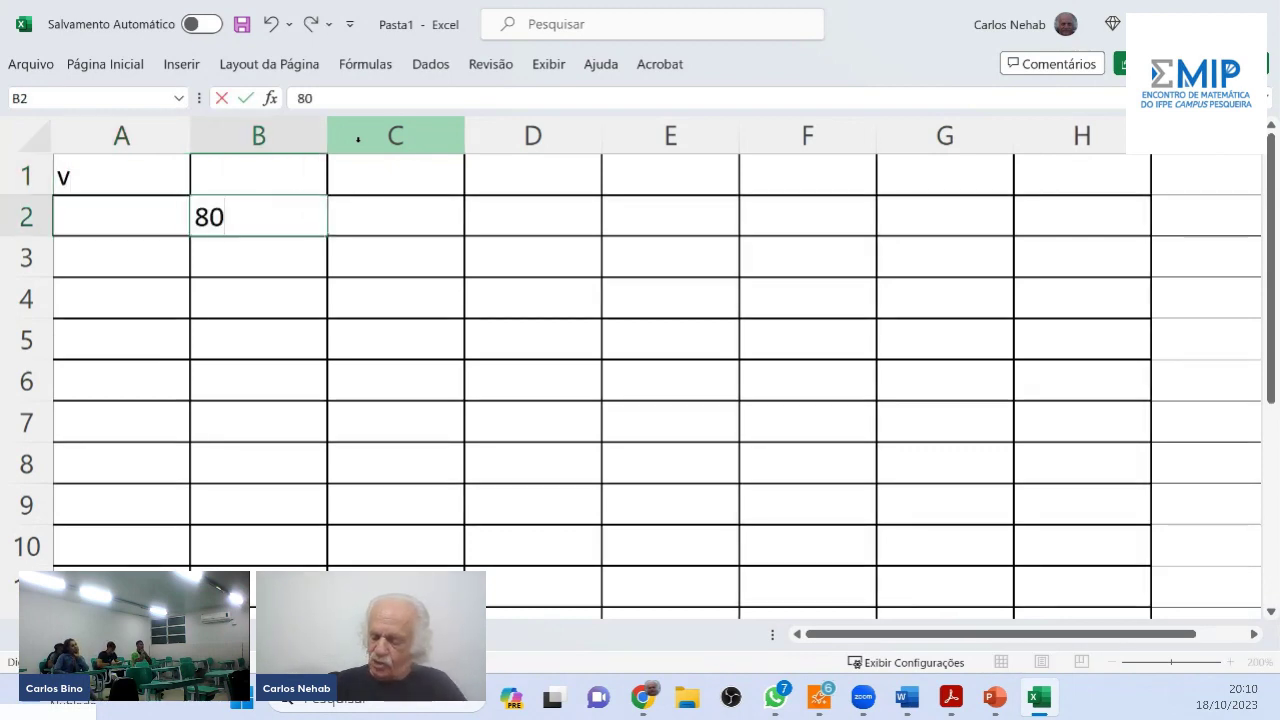
key(Return)
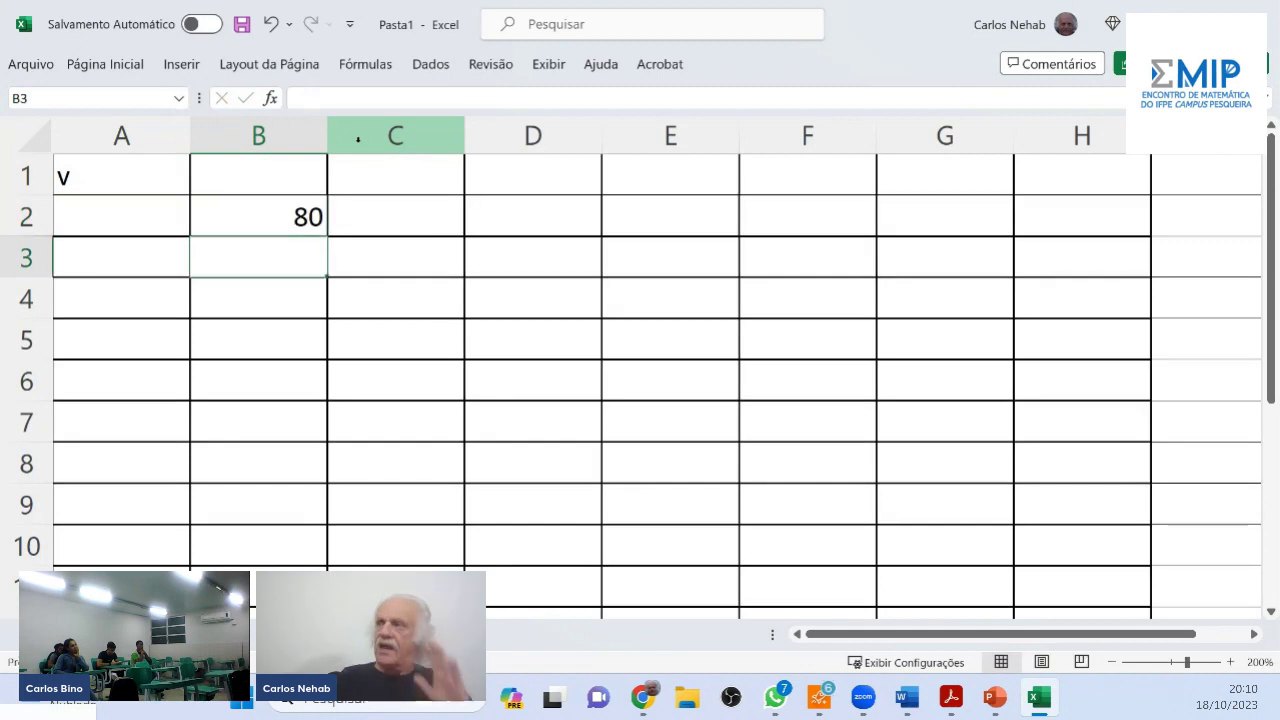
Enter 80 in cell B1 beside the v label and remove the misplaced value from B2
click(301, 172)
text(80)
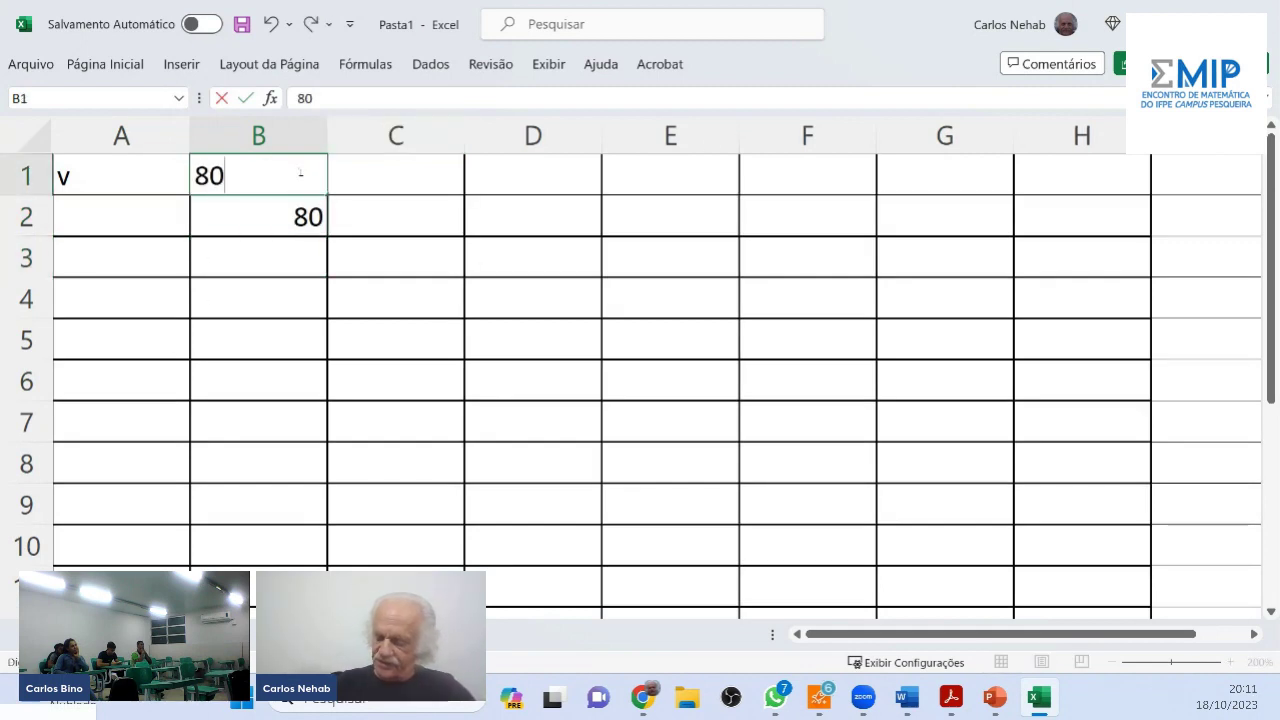
key(Return)
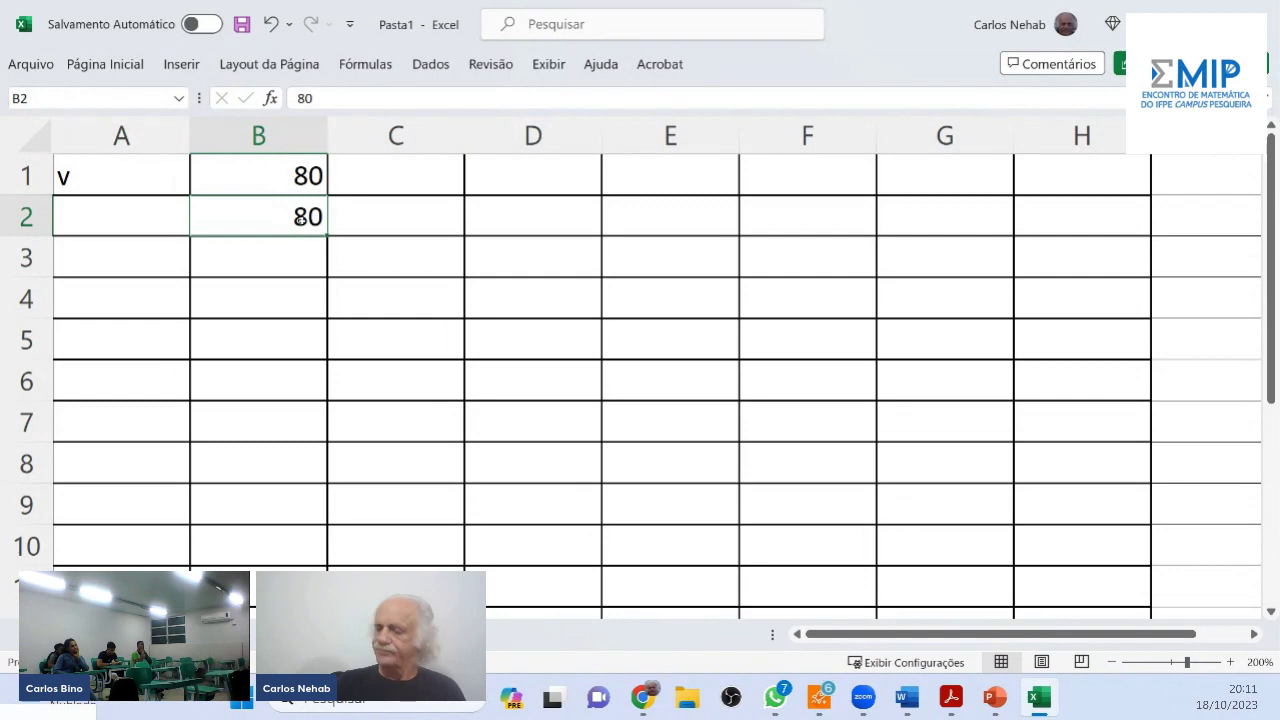
key(ctrl+z)
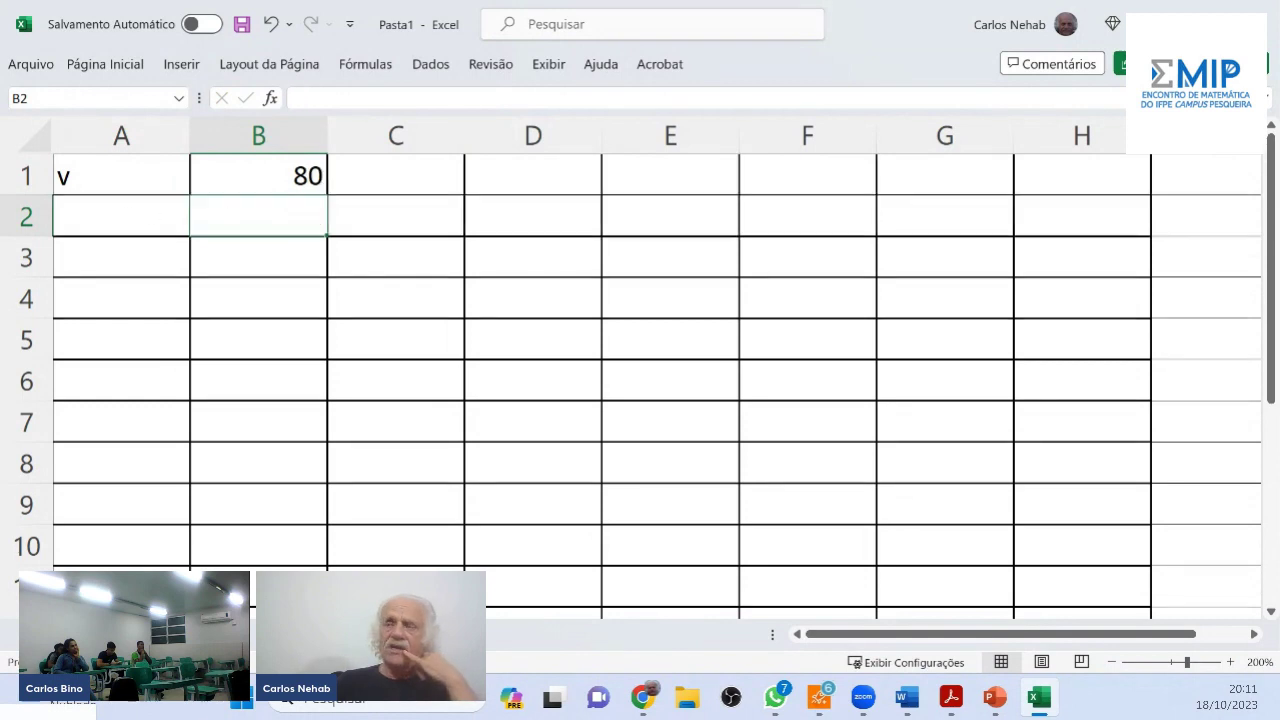
Enter the label t in cell A2 and the value 4 in cell B2
click(94, 214)
text(t)
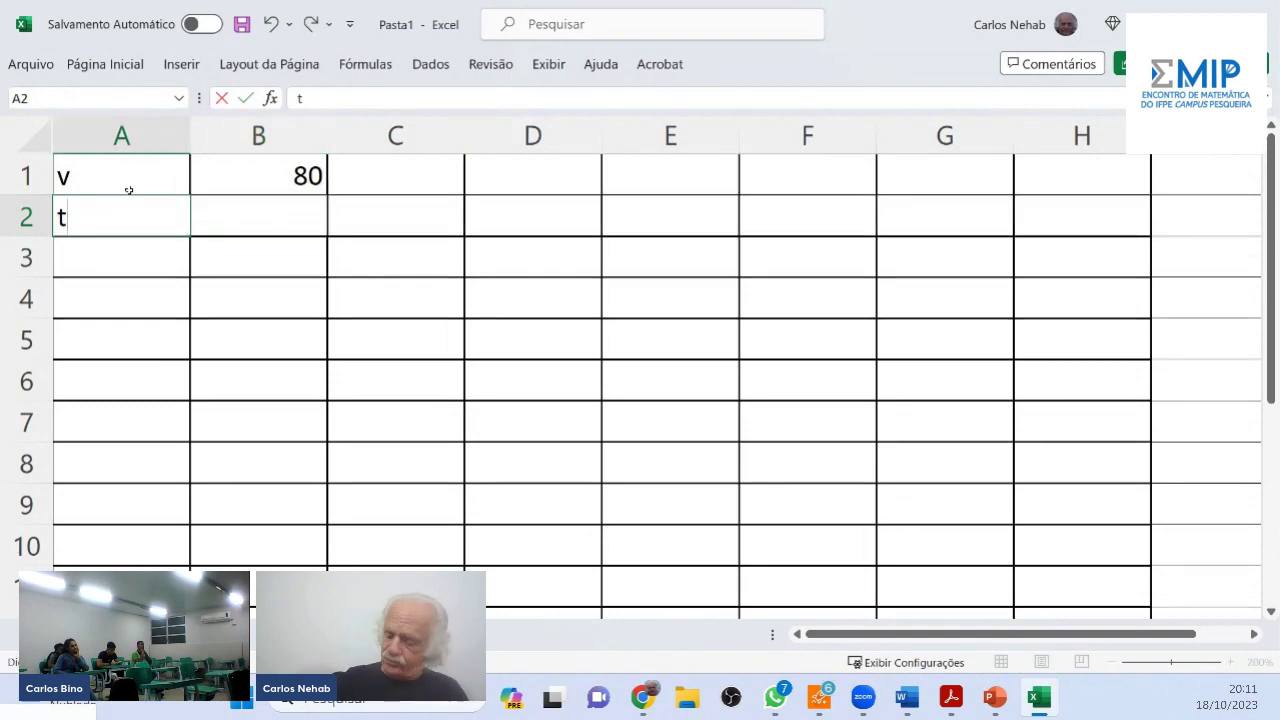
key(Tab)
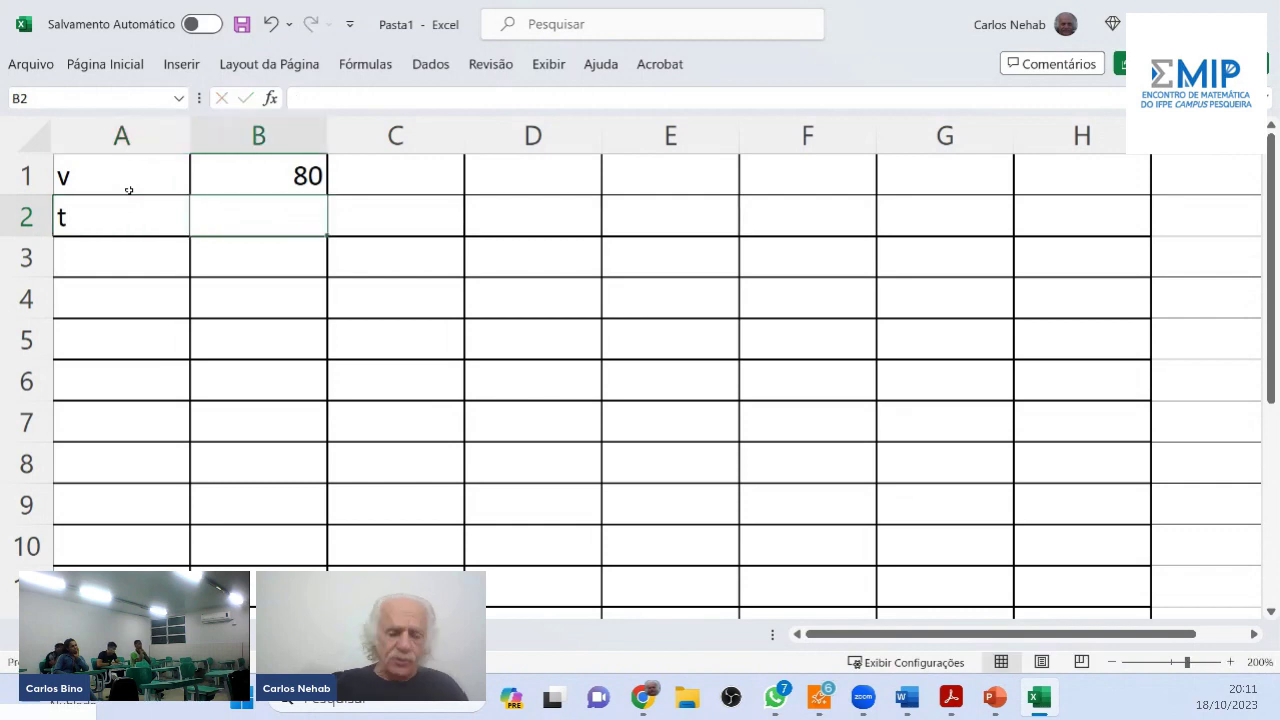
text(4)
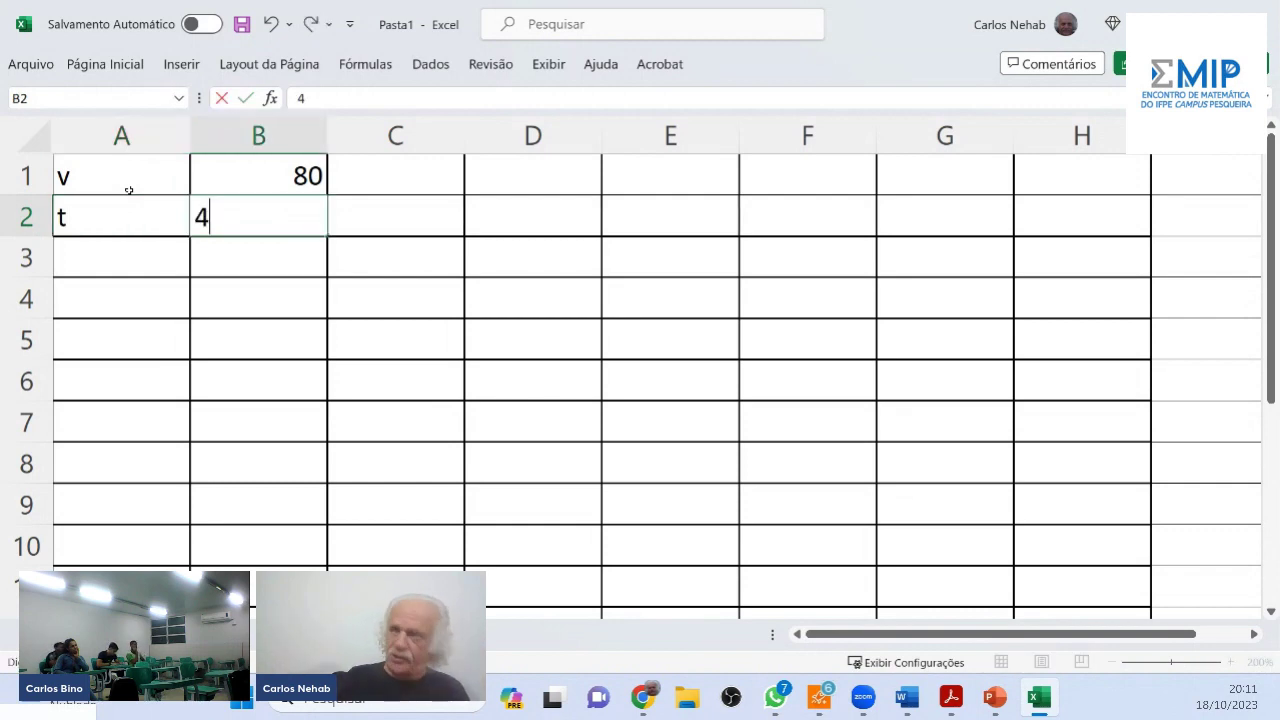
key(Return)
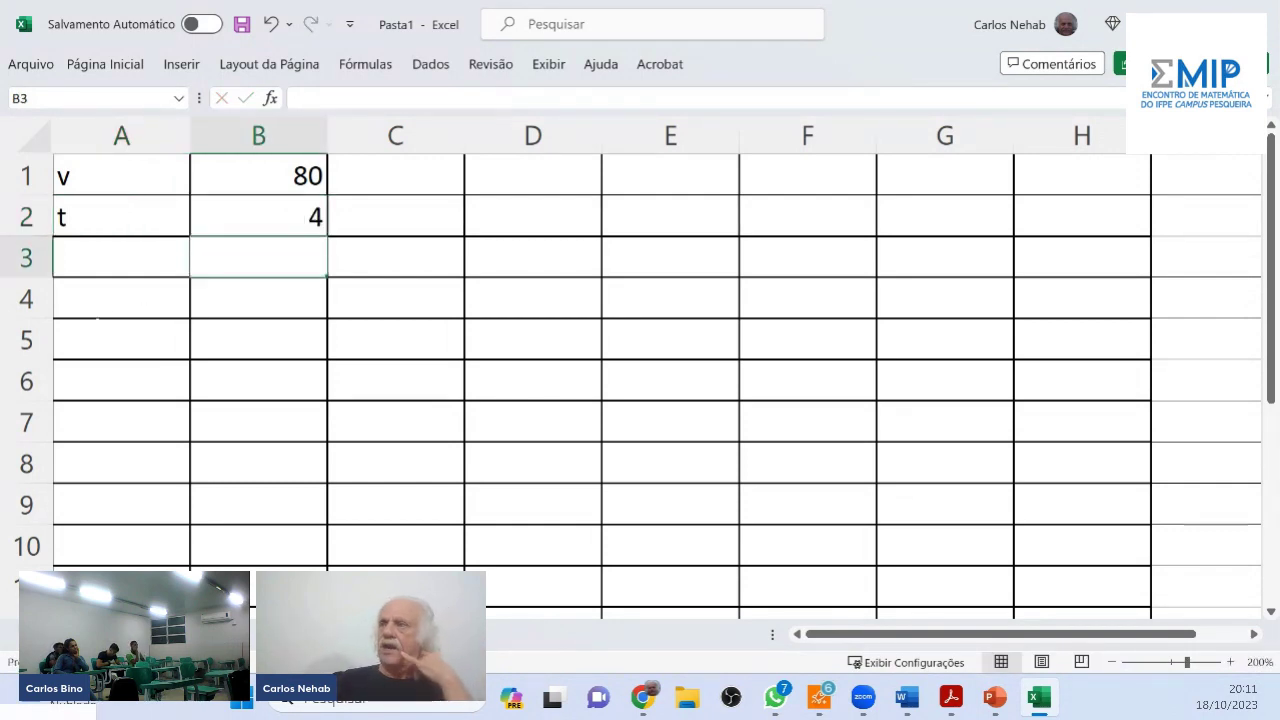
Enter the label Dist in cell A4 and calculate the distance in B4 with the formula =B1*B2
click(116, 291)
text(D)
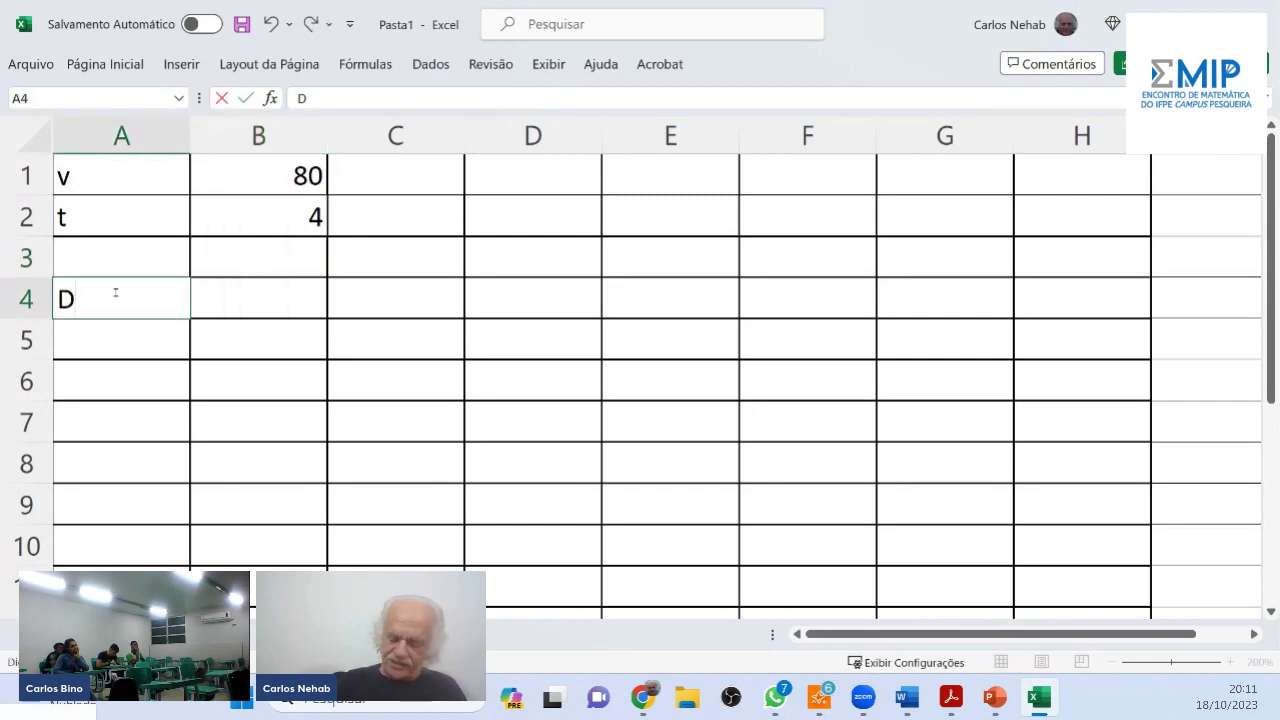
text(ist)
key(Return)
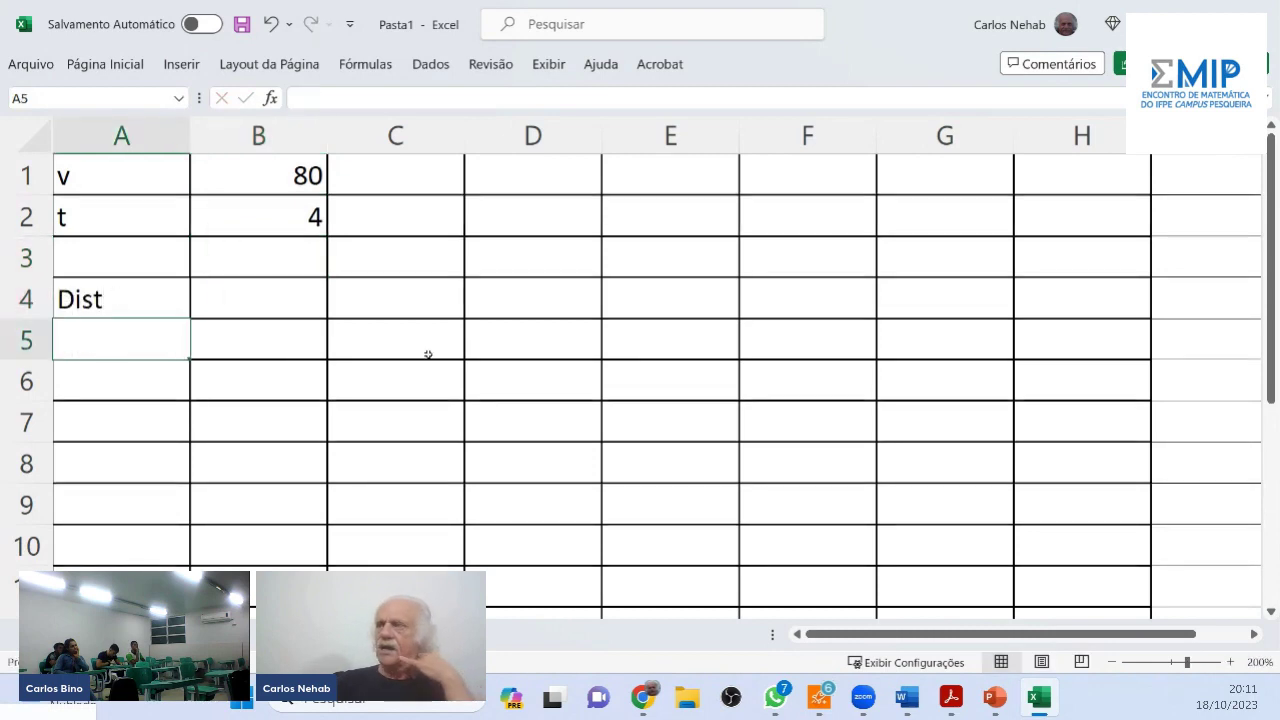
click(264, 289)
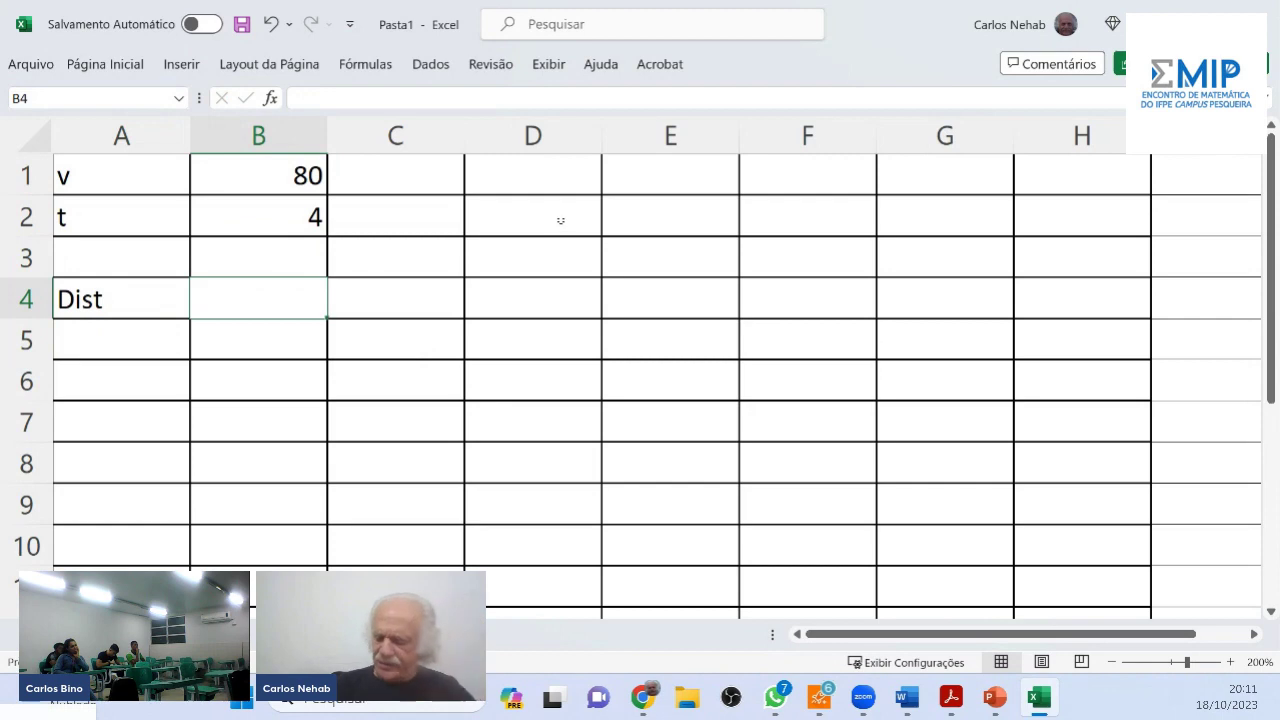
text(=)
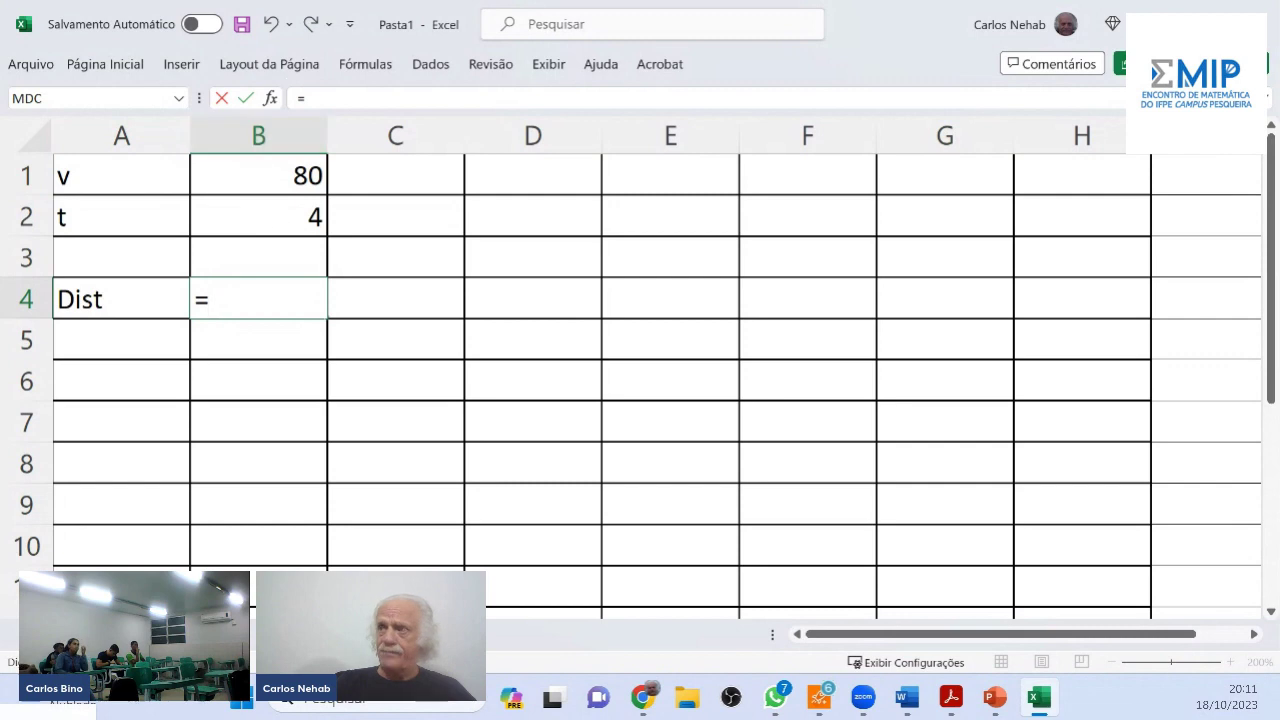
text(B)
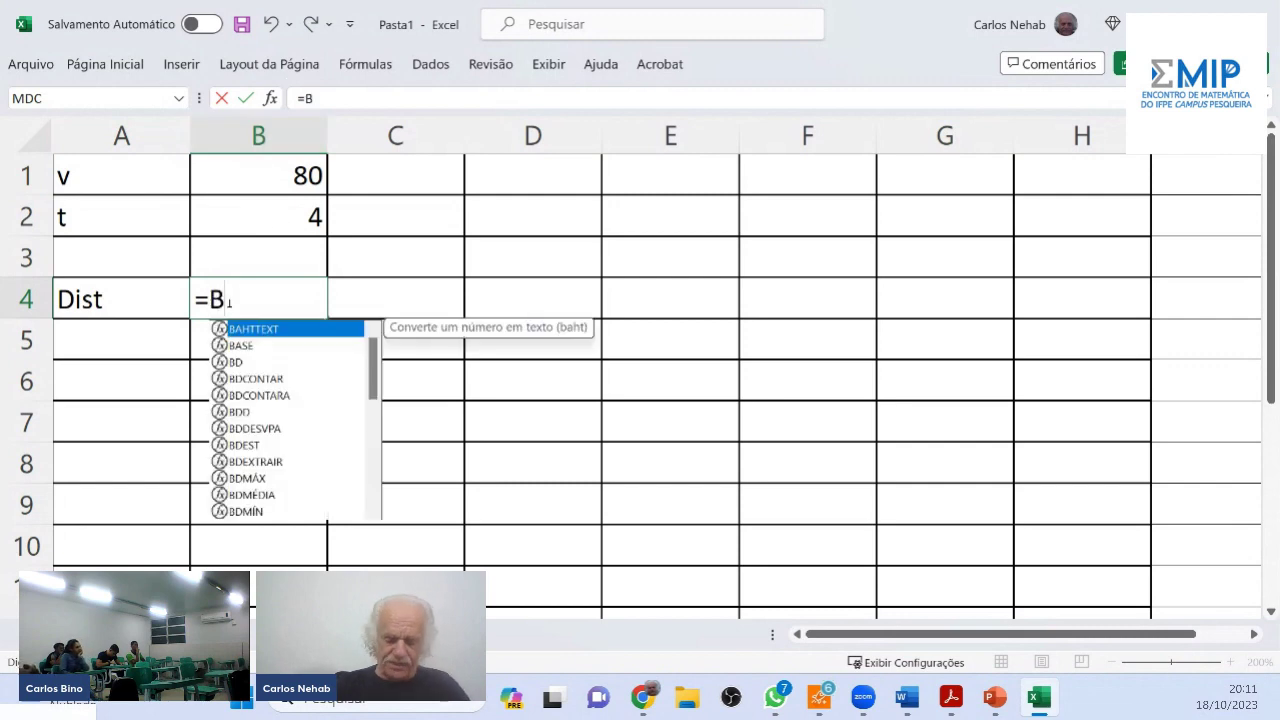
text(1*B2)
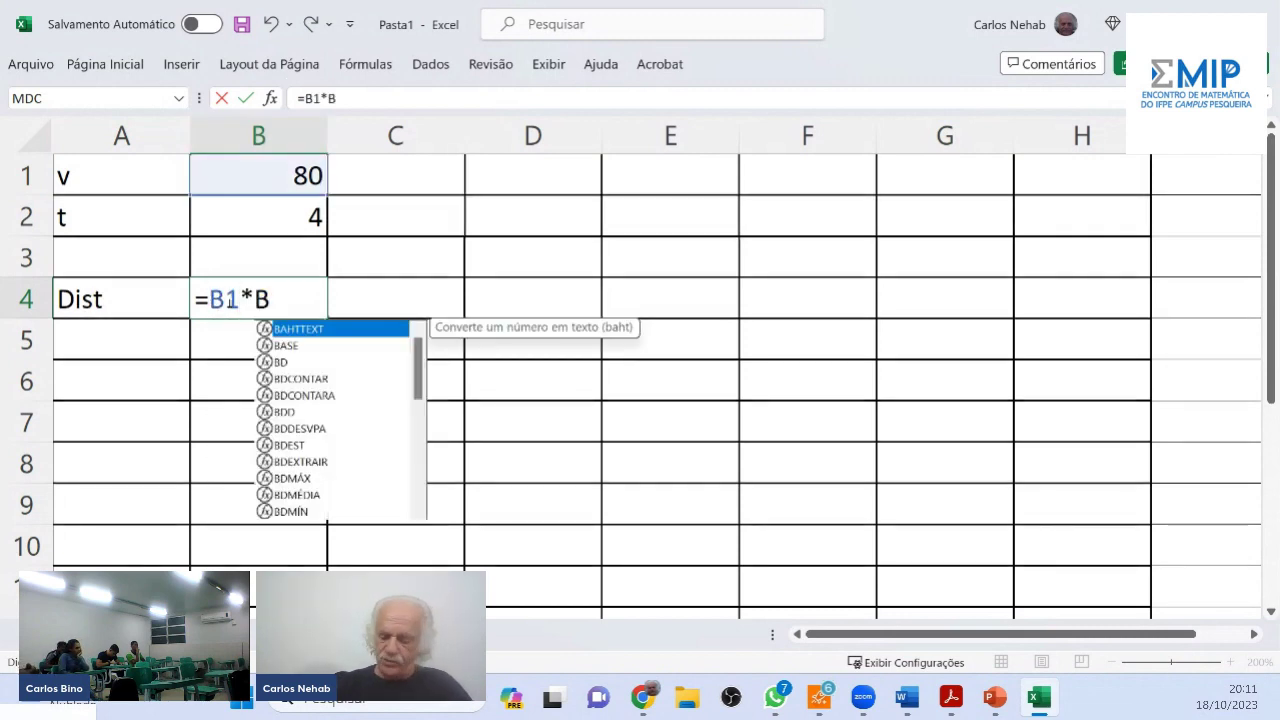
key(Return)
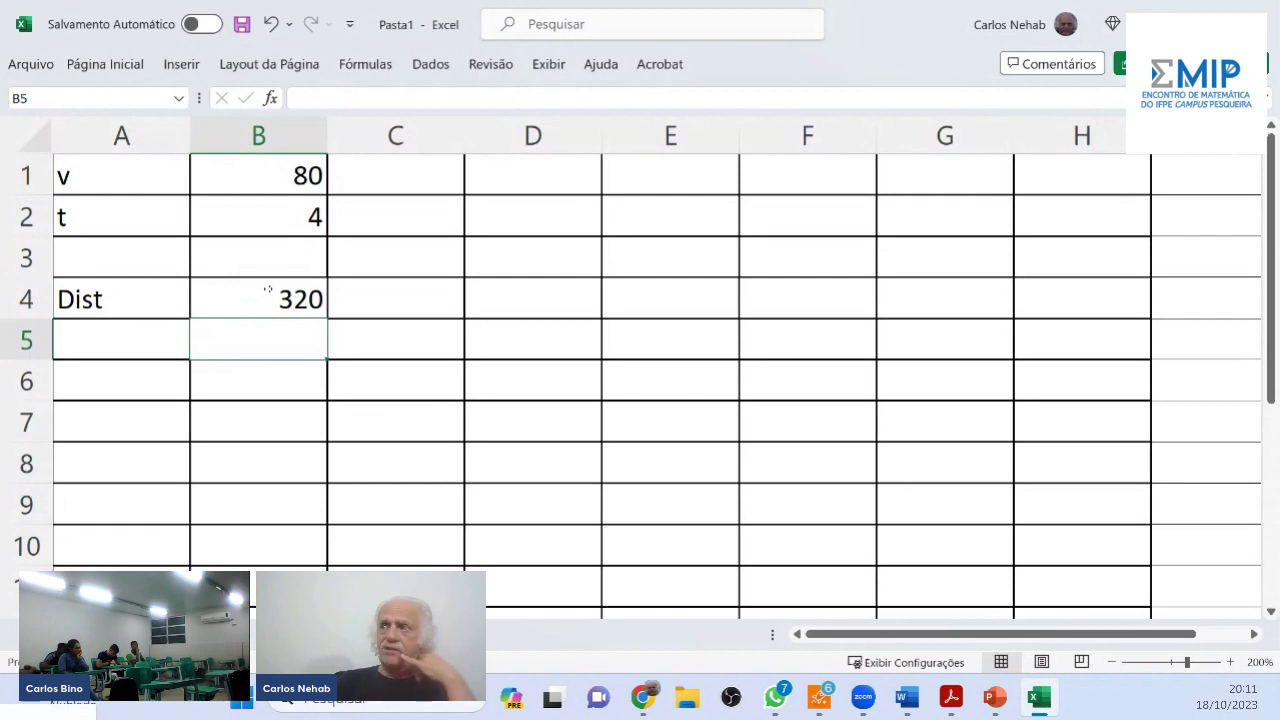
Examine which cells the distance formula in B4 refers to, leaving the formula unedited
click(277, 291)
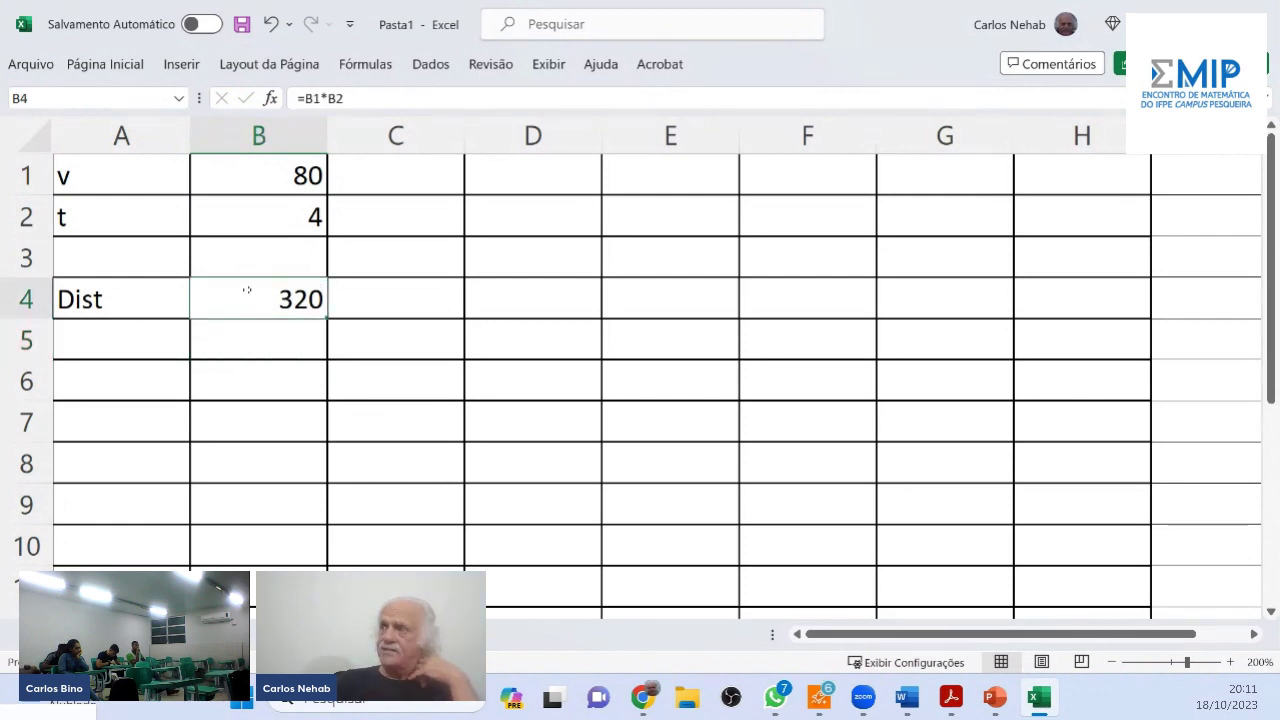
double_click(247, 290)
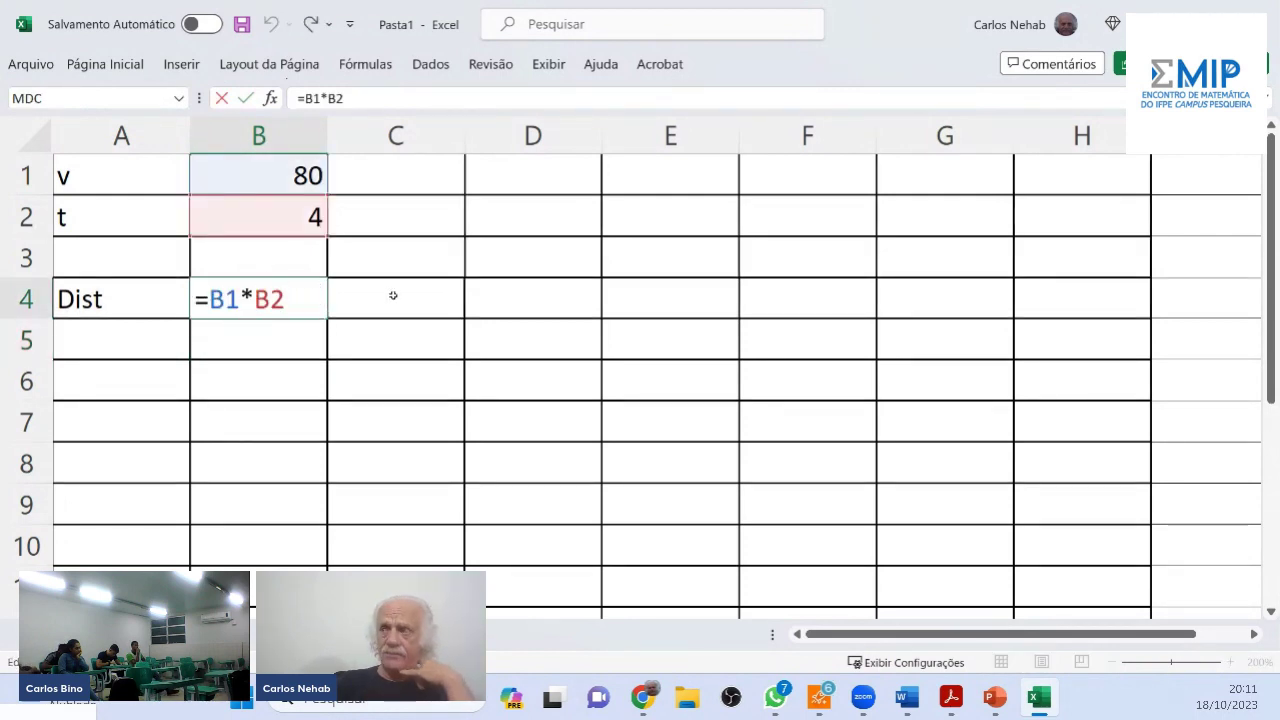
key(Escape)
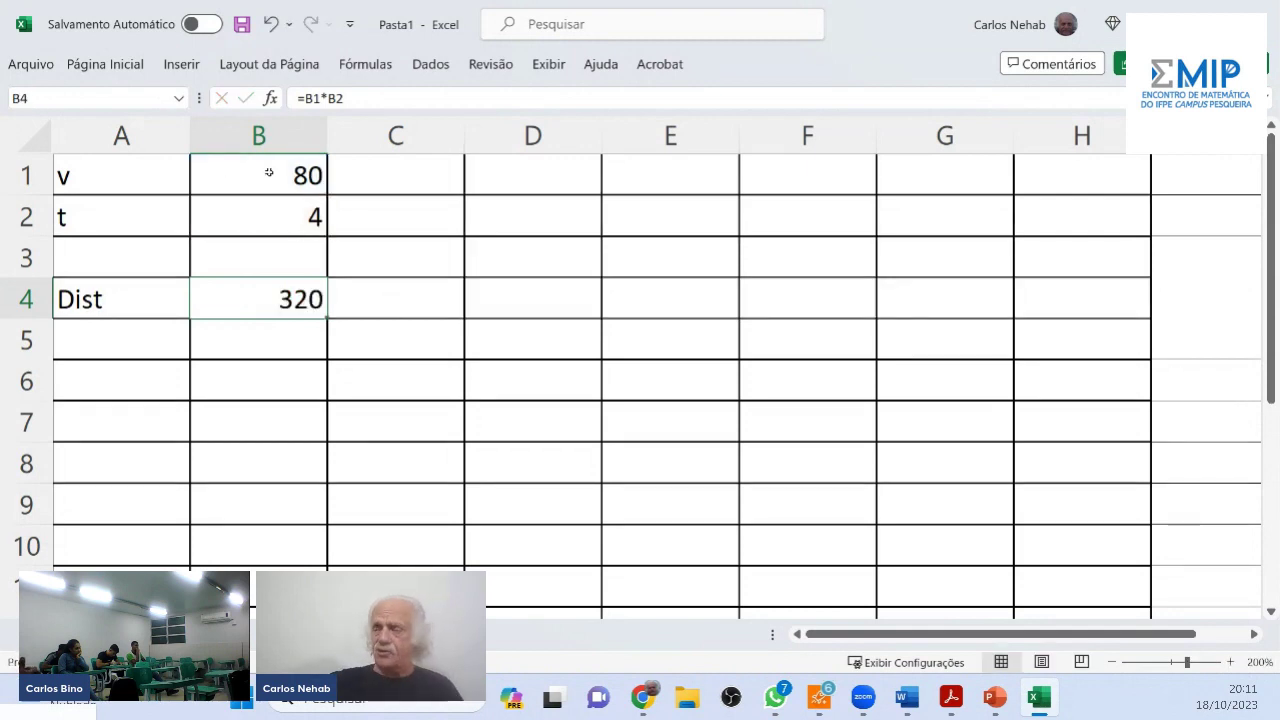
Change the v value in cell B1 to 45 and check the recalculated distance in B4
click(269, 172)
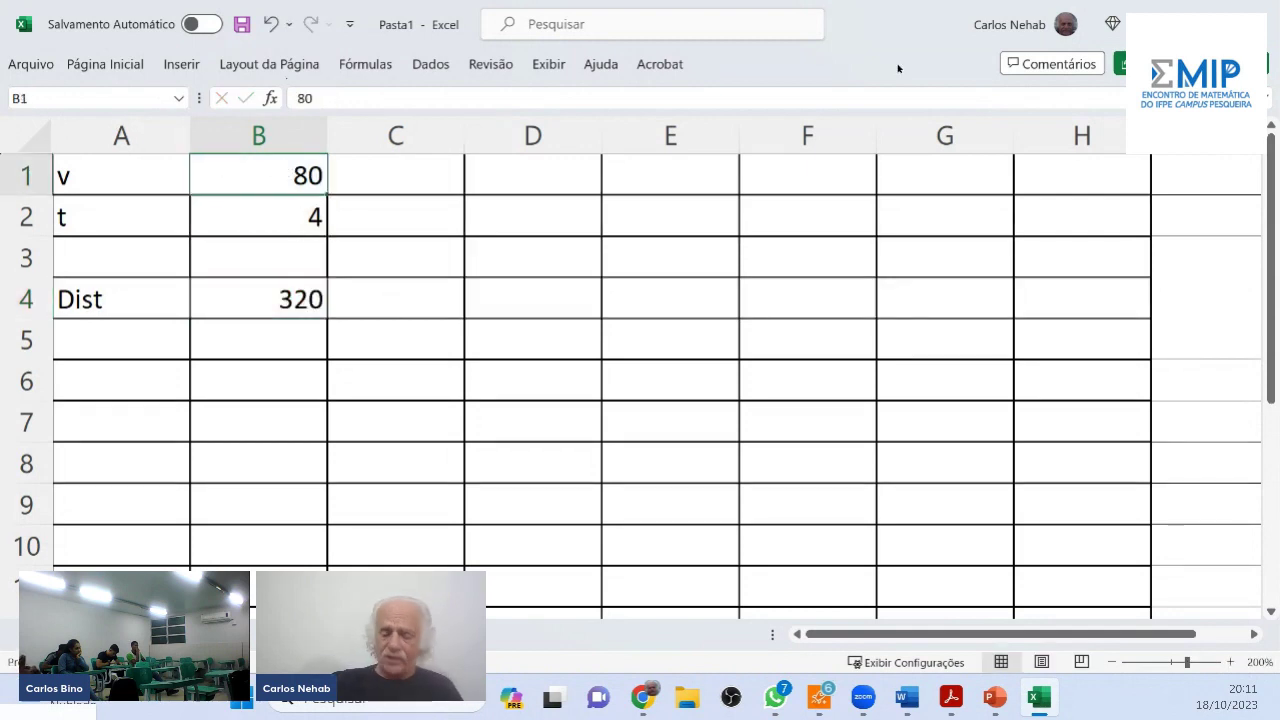
text(45)
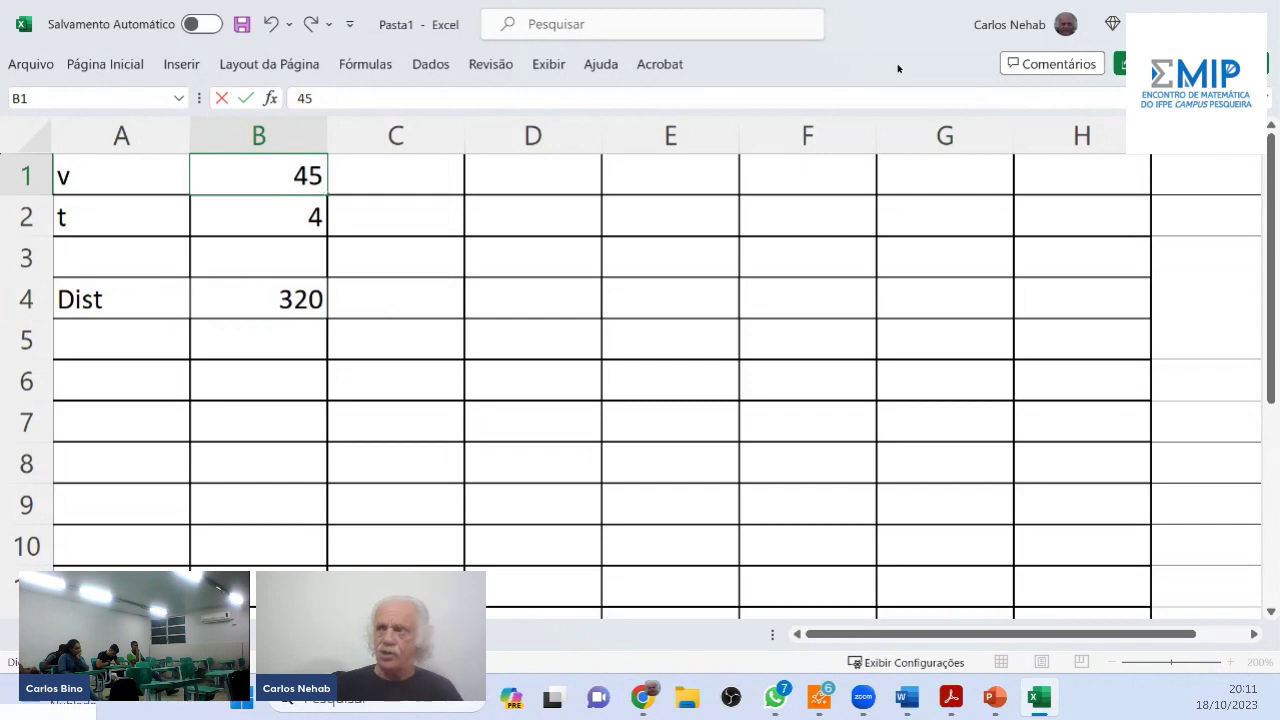
key(Return)
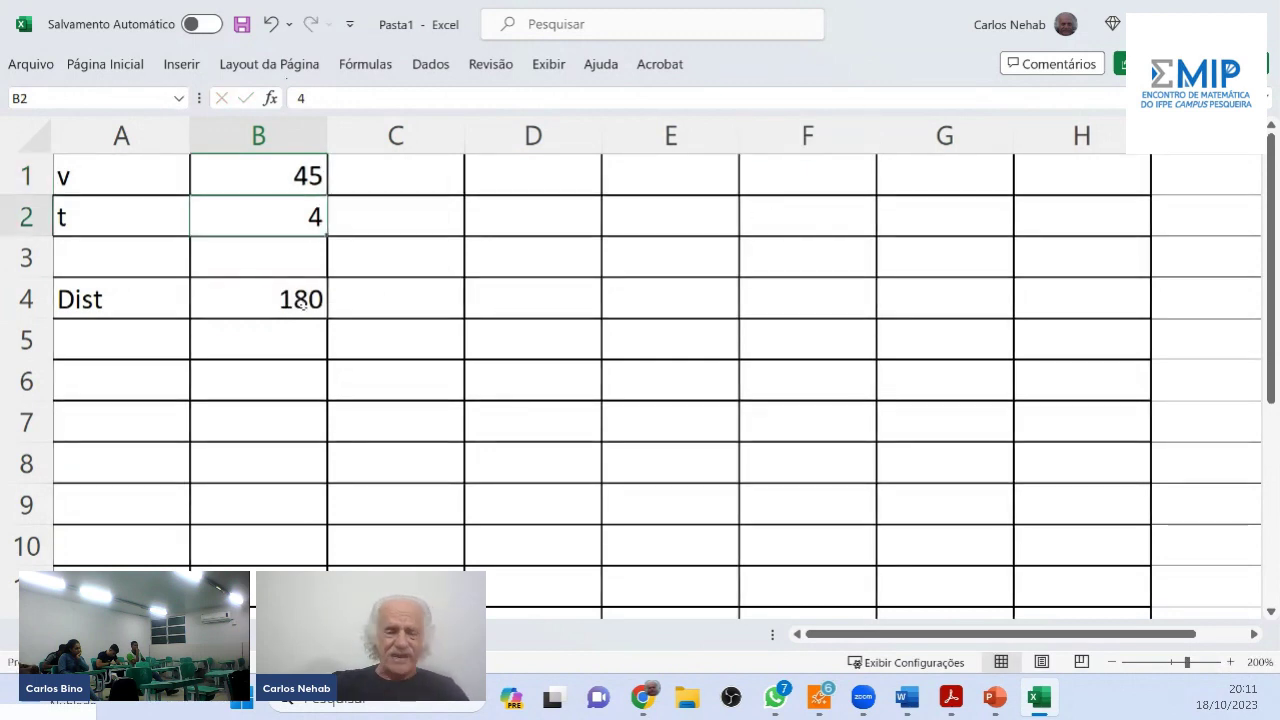
click(305, 300)
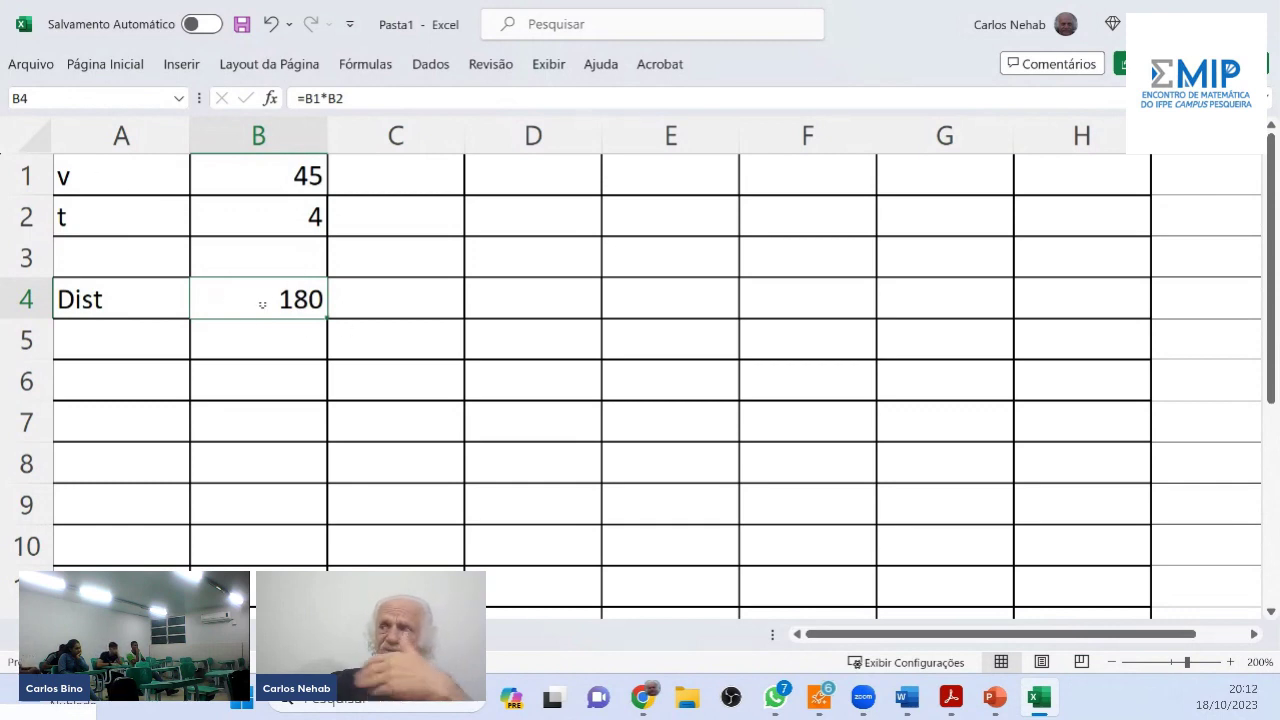
Set the v value in B1 to 37 and the t value in B2 to 6
click(273, 173)
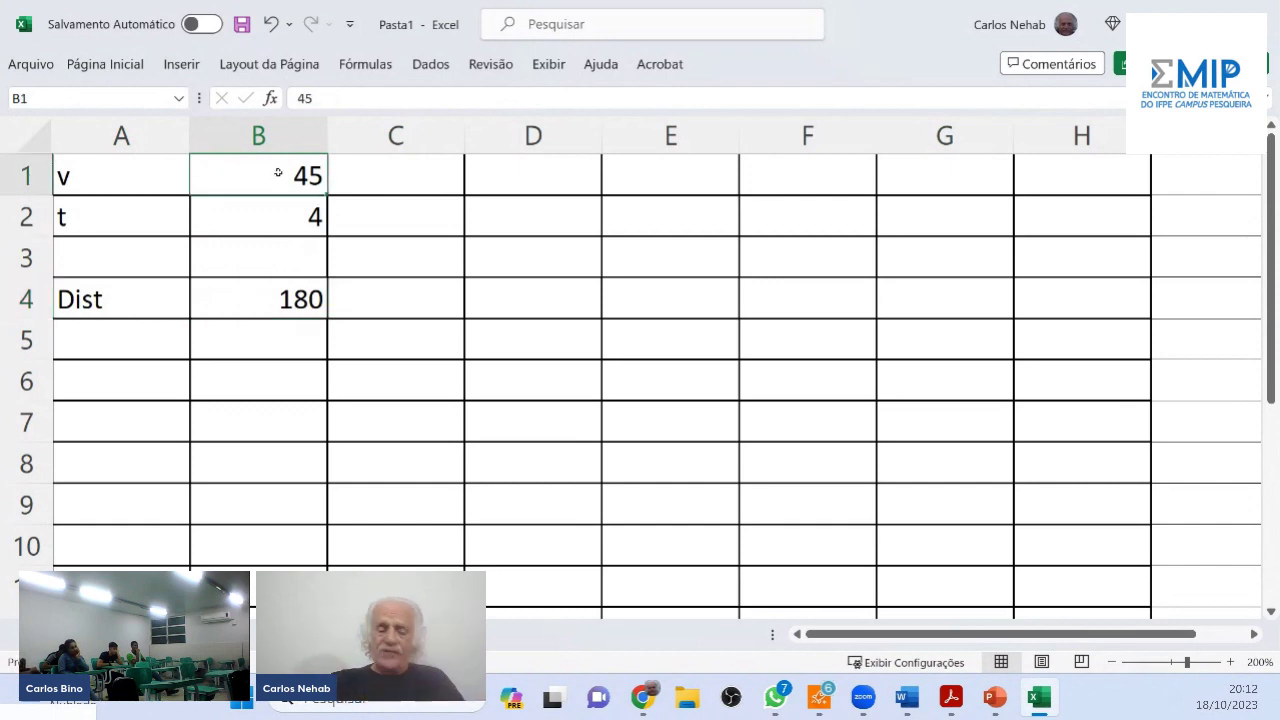
text(37)
key(Return)
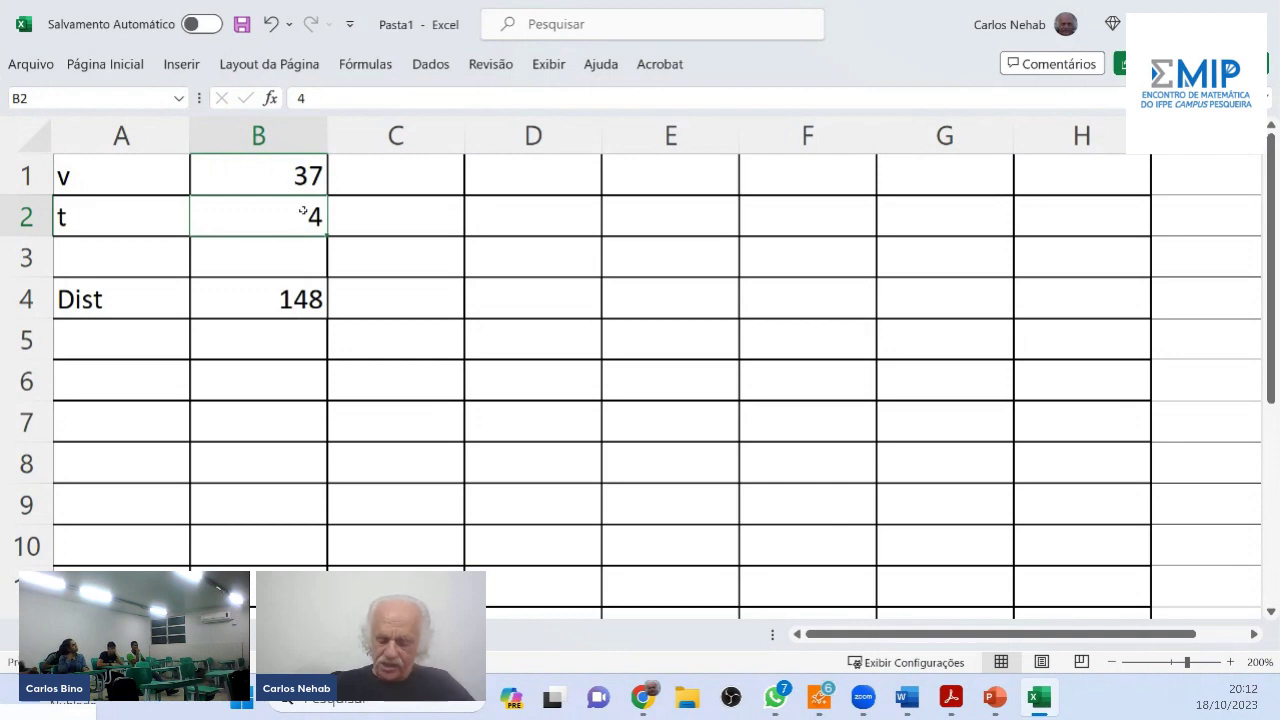
text(6)
key(Return)
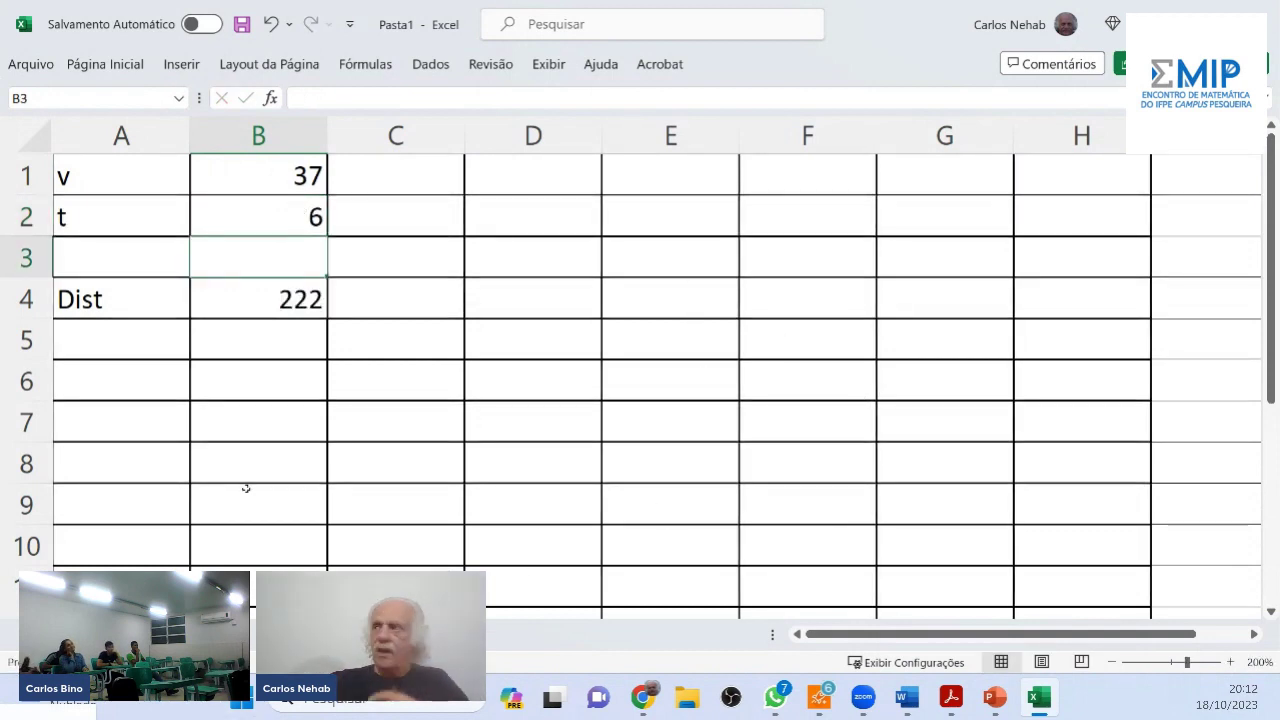
Clear the whole distance example by deleting the contents of cells A1 through B7
click(104, 178)
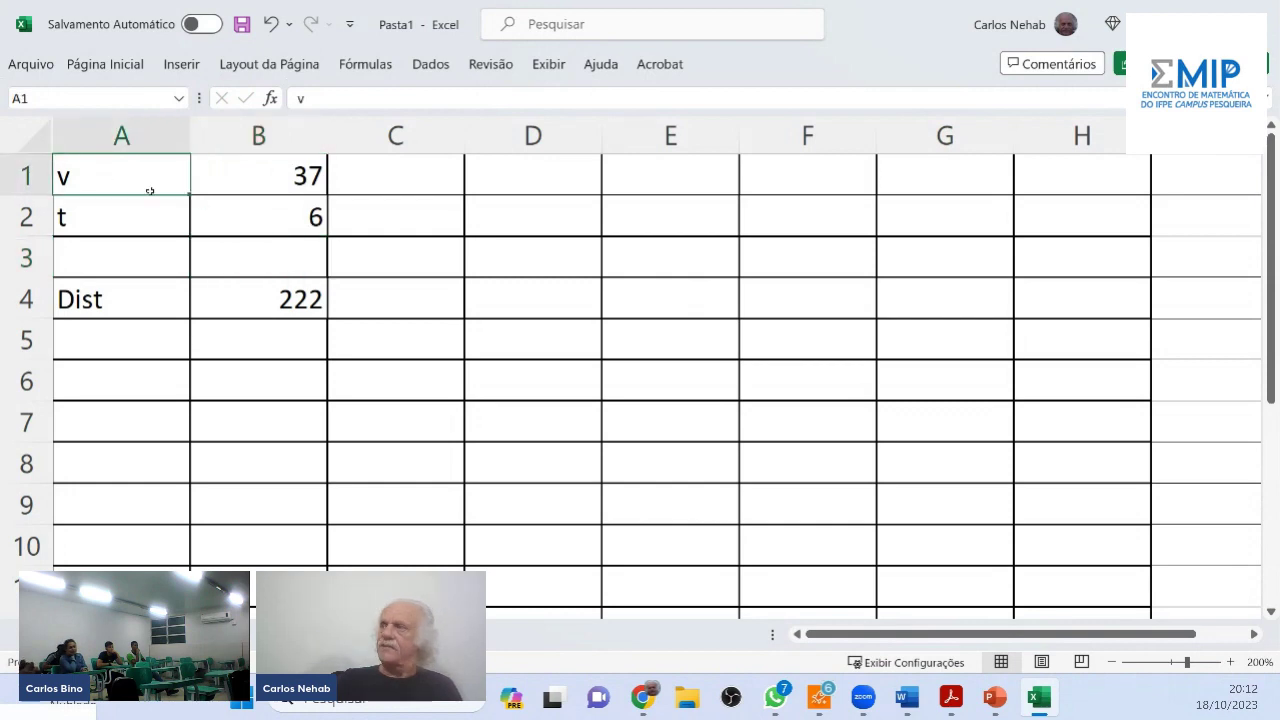
drag(149, 191, 290, 430)
key(Delete)
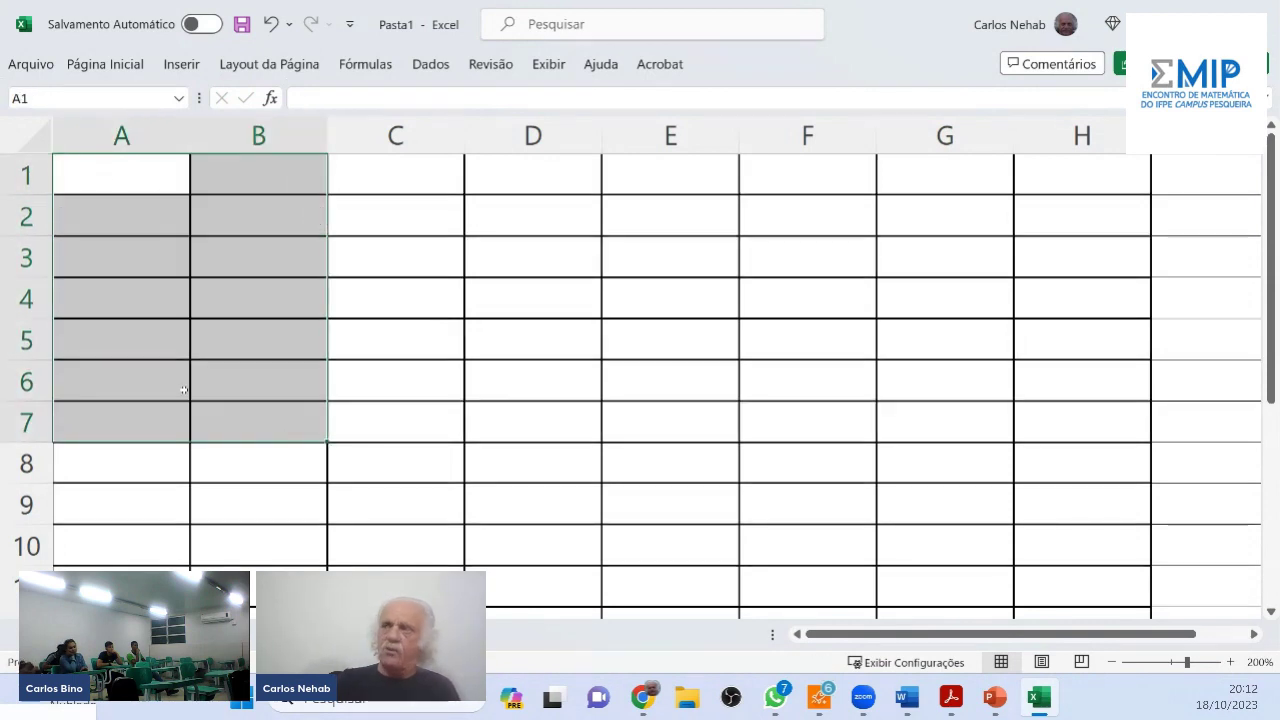
Enter 1 in cell A1 and 3 in cell B1 as the starting values
click(141, 180)
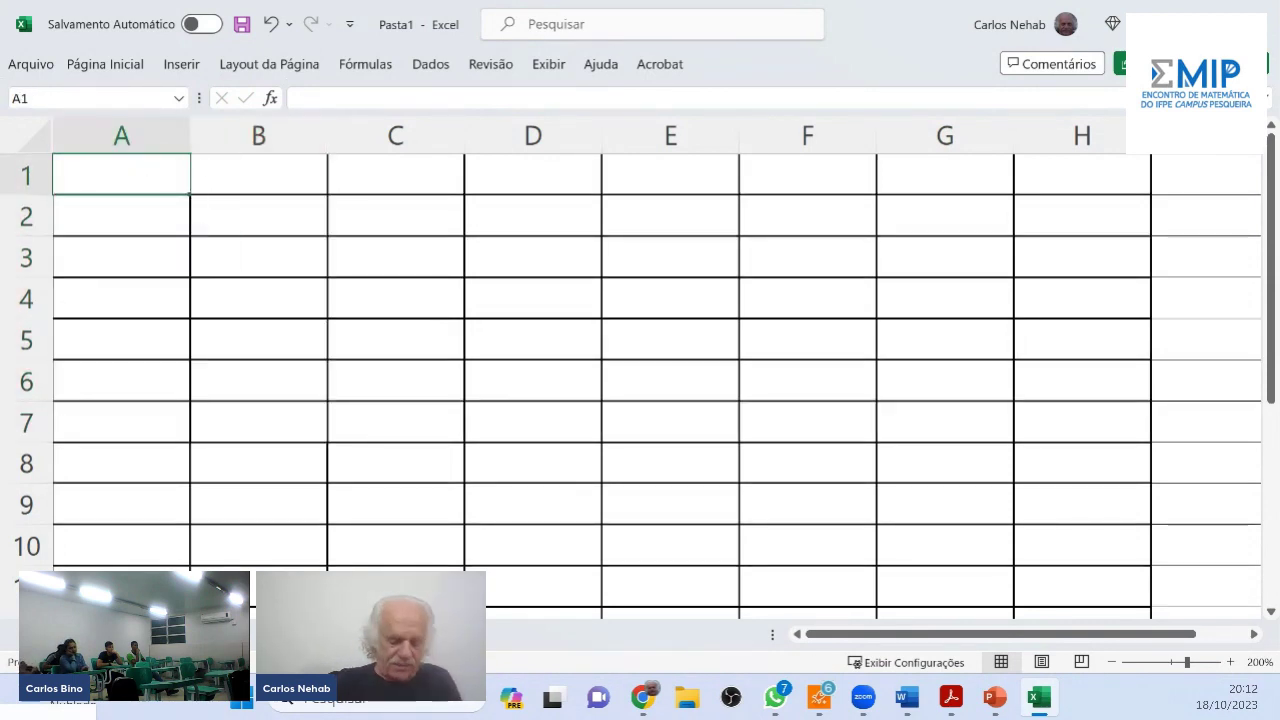
text(1)
click(277, 183)
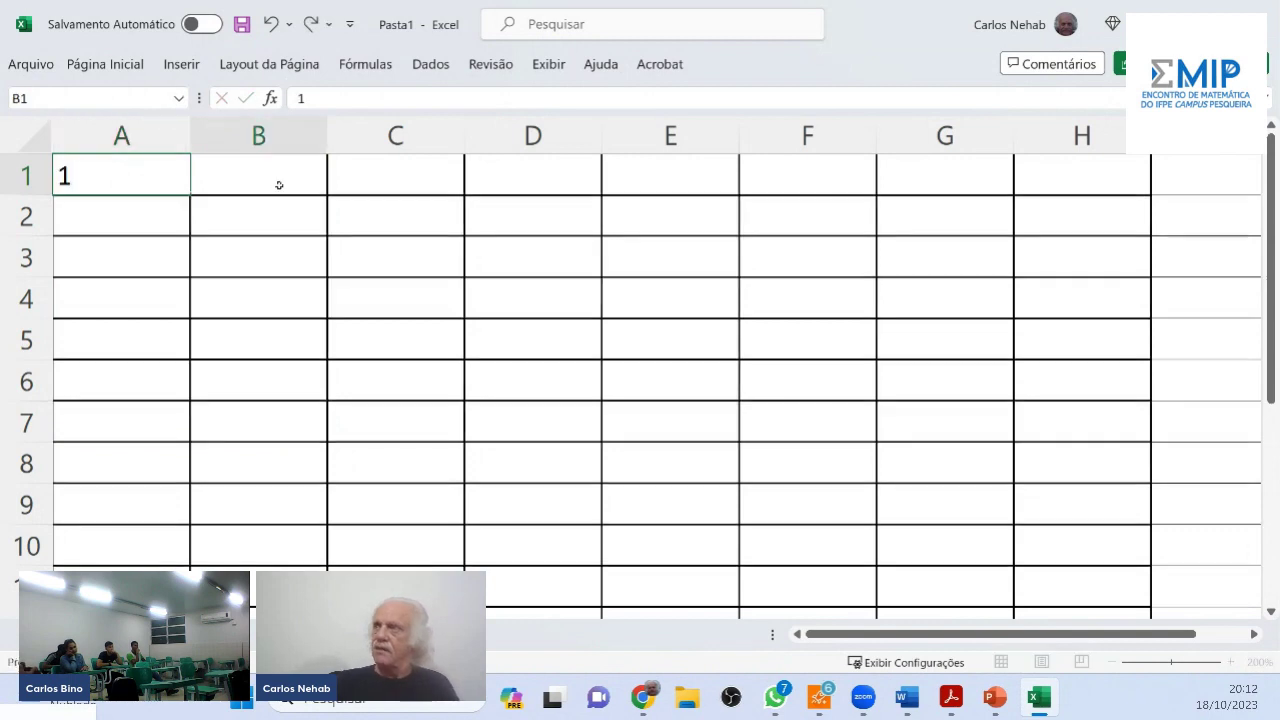
text(3)
key(Return)
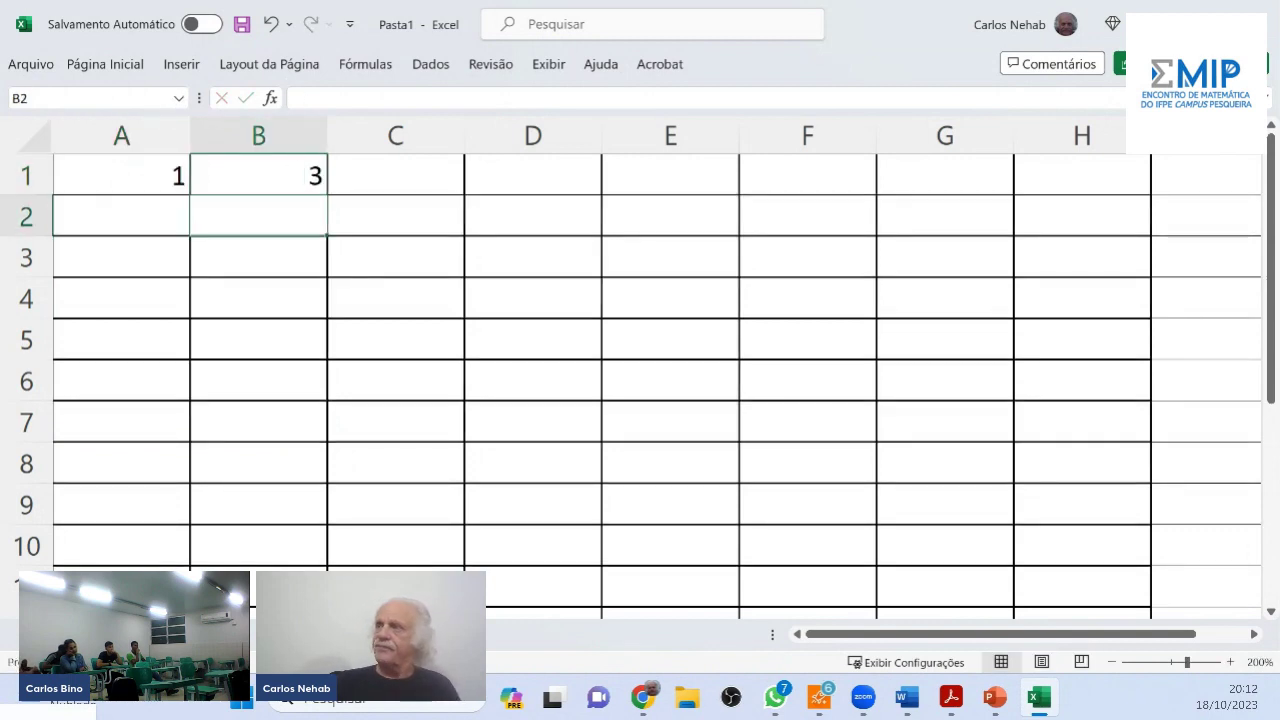
Enter 2 in cell A2 and extend the series from A1:A2 down column A to at least row 10
click(129, 214)
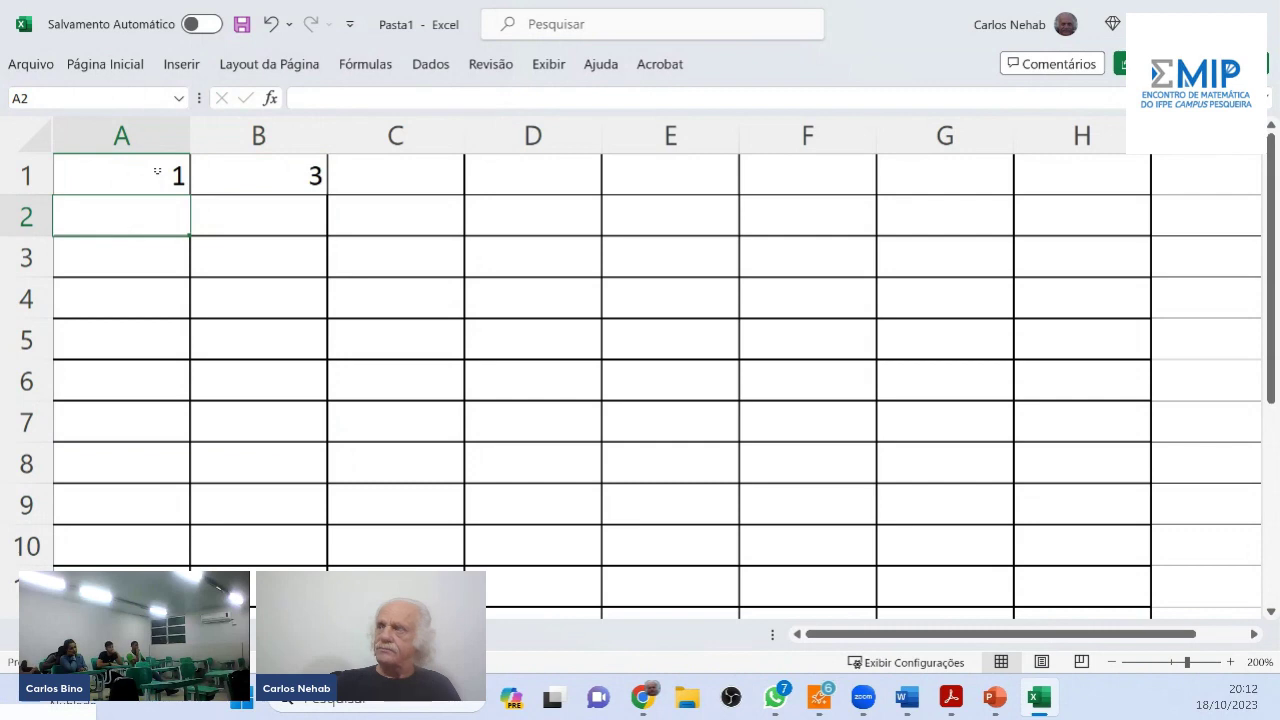
click(157, 171)
click(146, 207)
text(2)
click(154, 175)
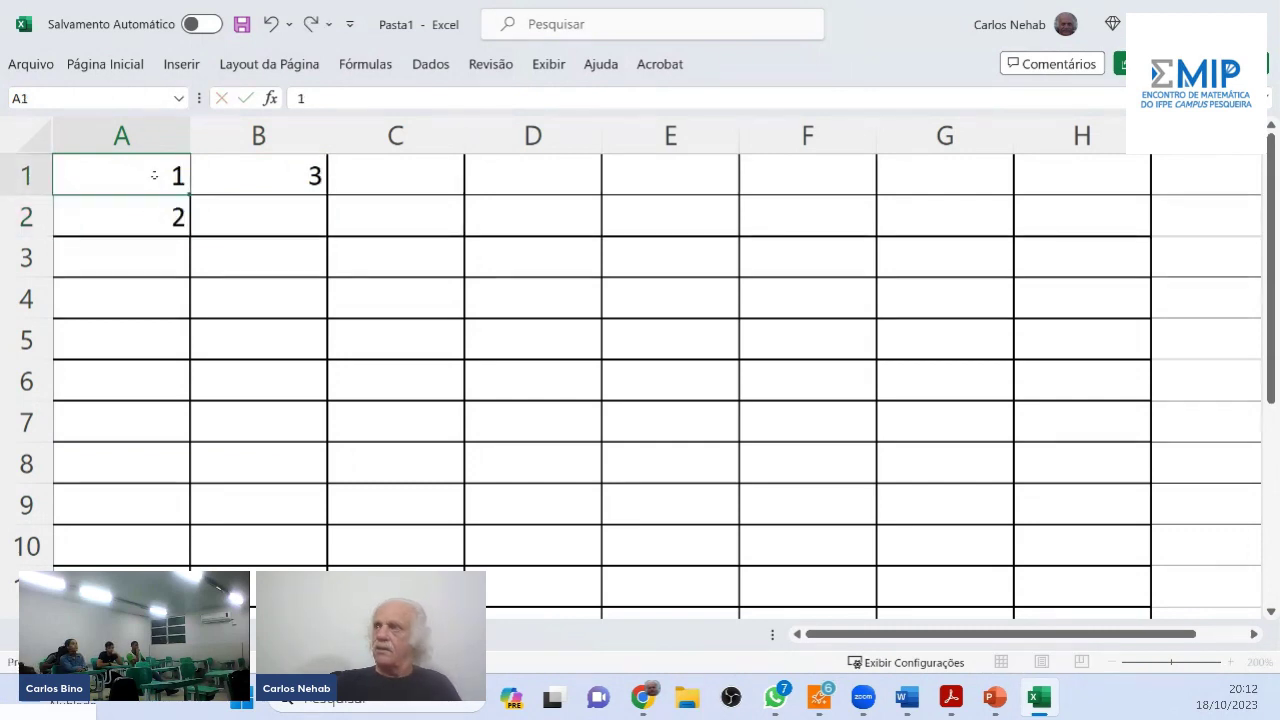
shift+click(165, 208)
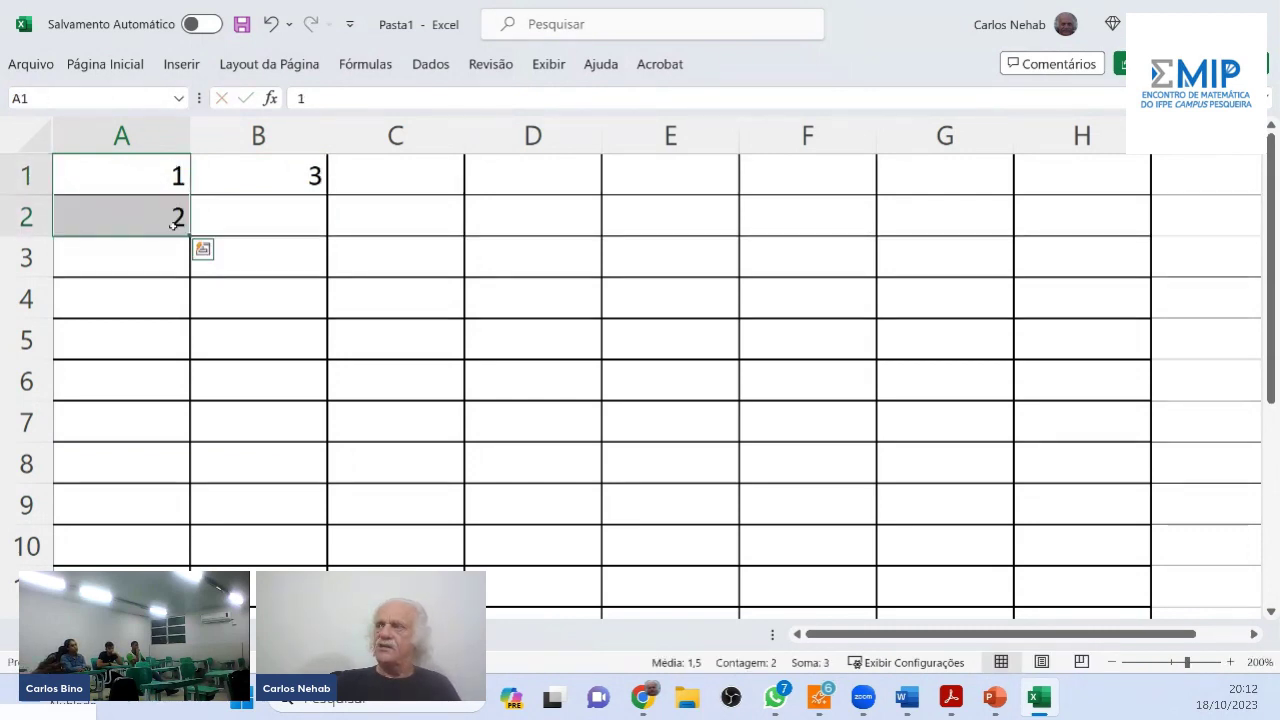
drag(190, 236, 194, 556)
Enter the formula =B1+5 in cell B2 and fill it down column B through row 11
click(290, 177)
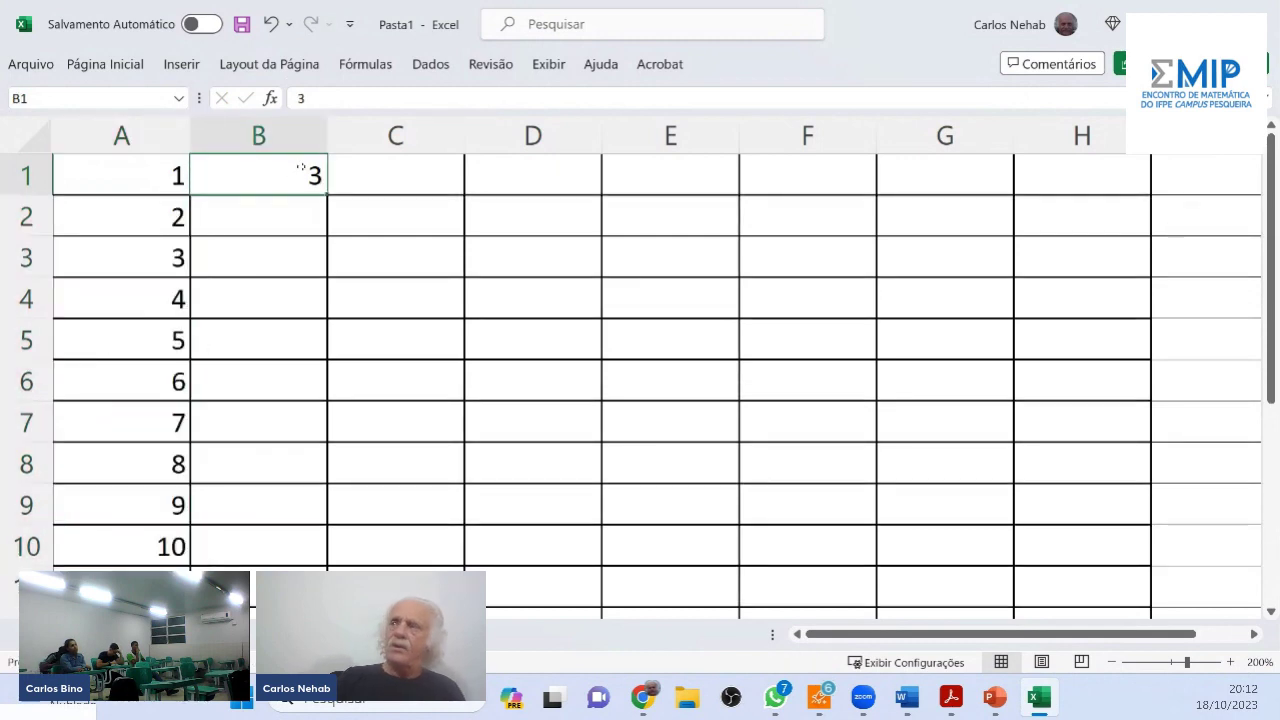
click(308, 217)
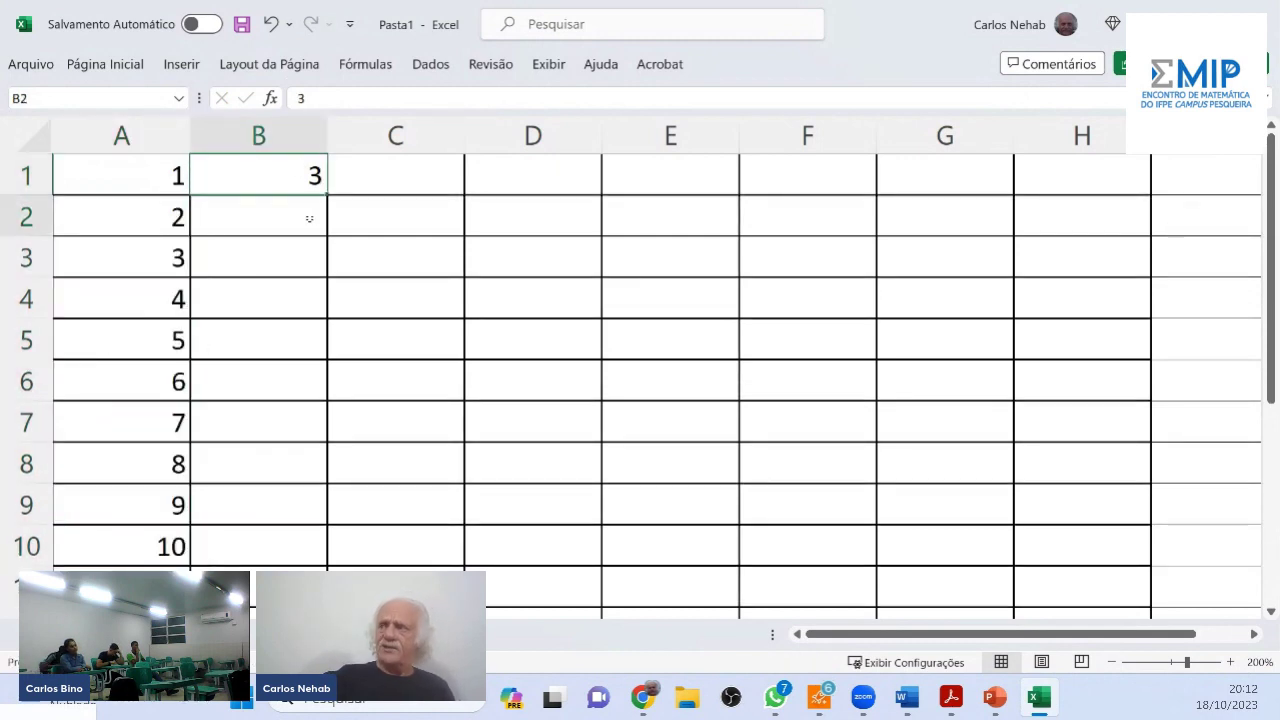
text(=)
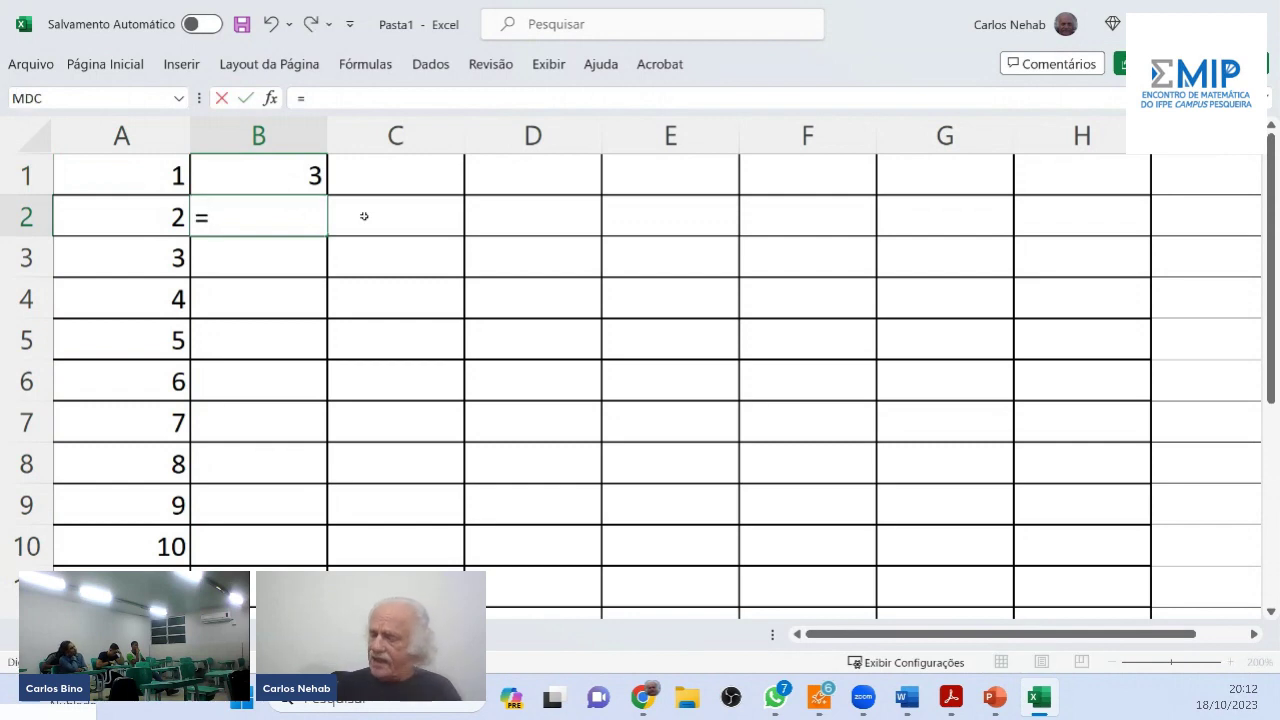
key(Up)
text(+5)
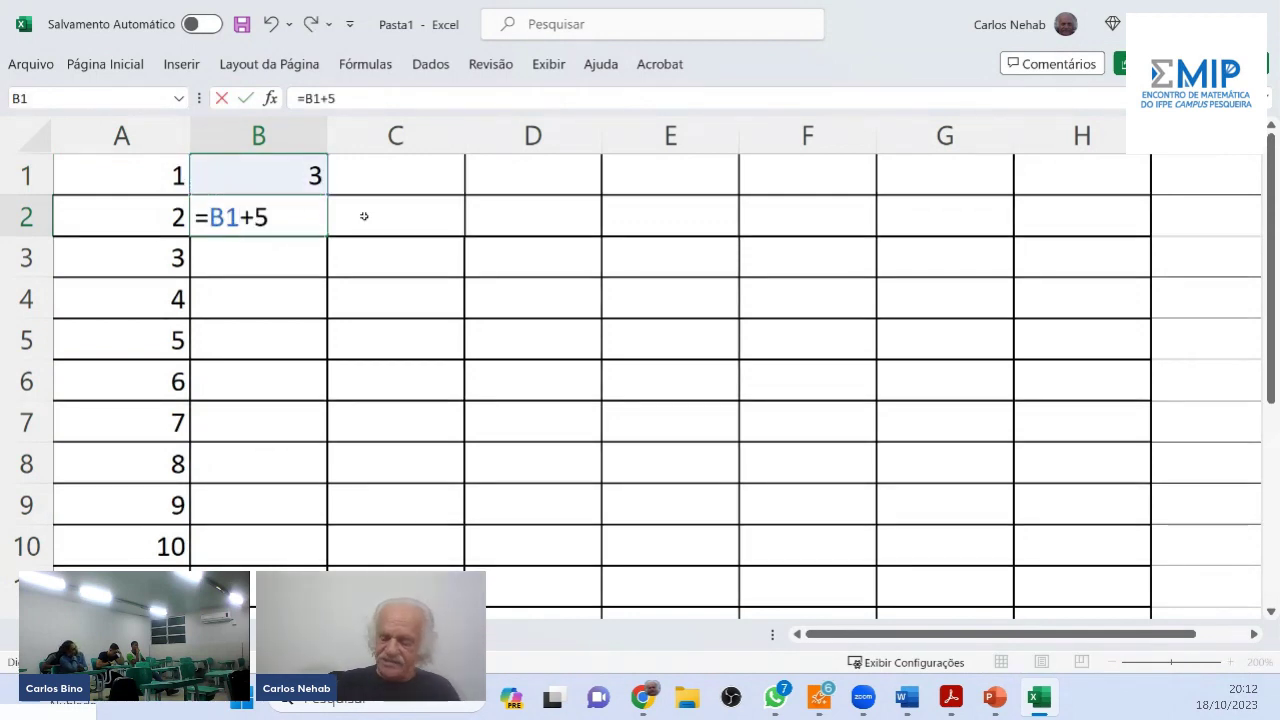
key(Return)
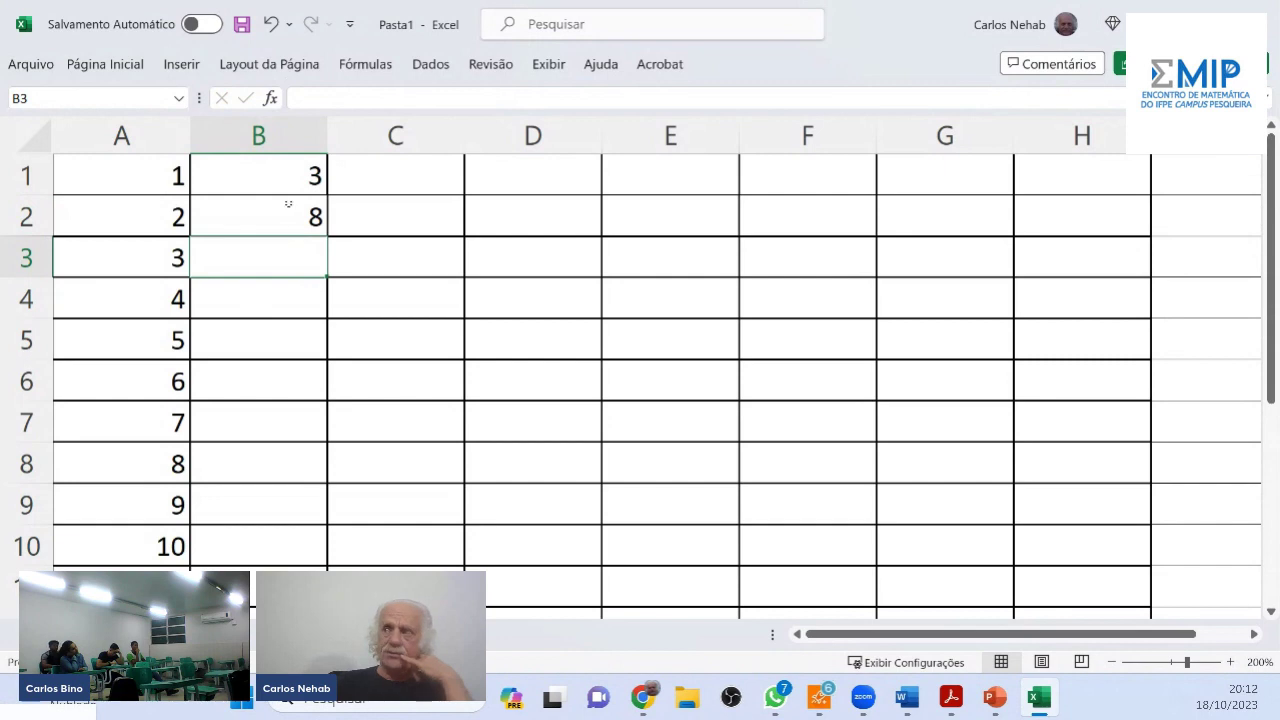
click(289, 205)
mouse_move(322, 232)
mouse_down()
mouse_move(349, 509)
mouse_move(385, 560)
mouse_move(387, 490)
mouse_up()
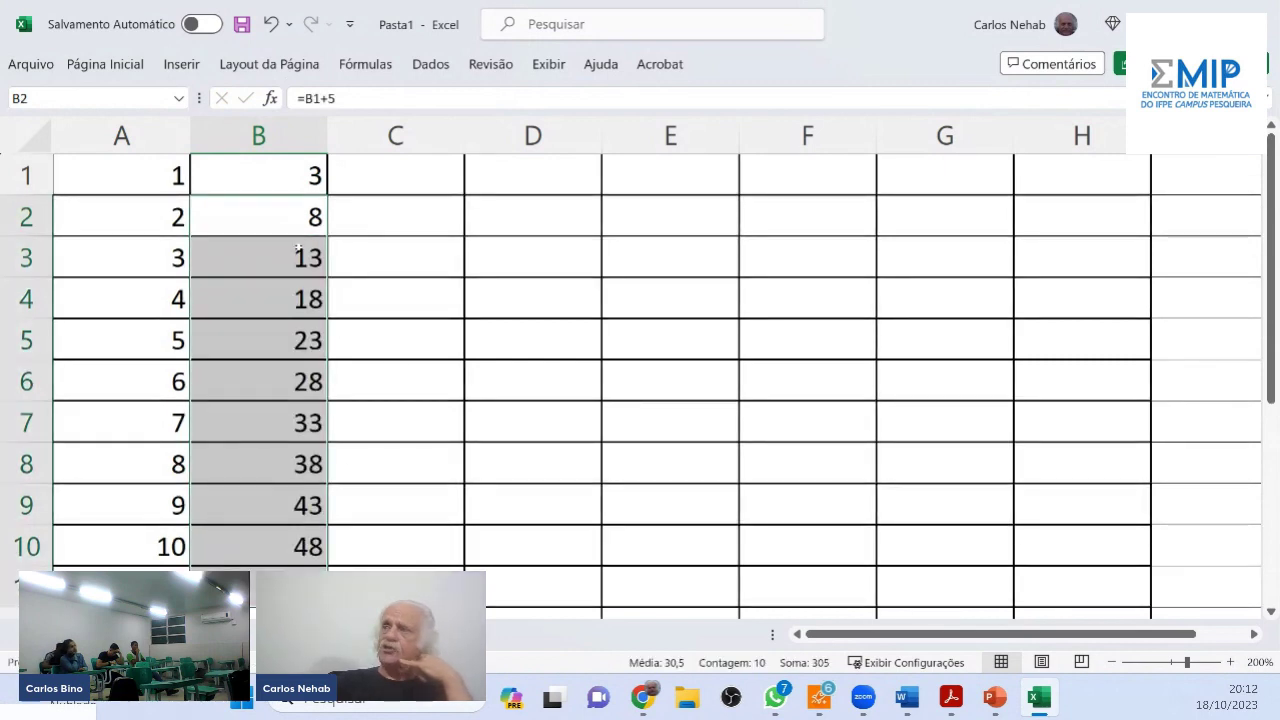
Examine the copied formulas in B4 and B6 to see which cells they refer to
click(285, 300)
click(283, 373)
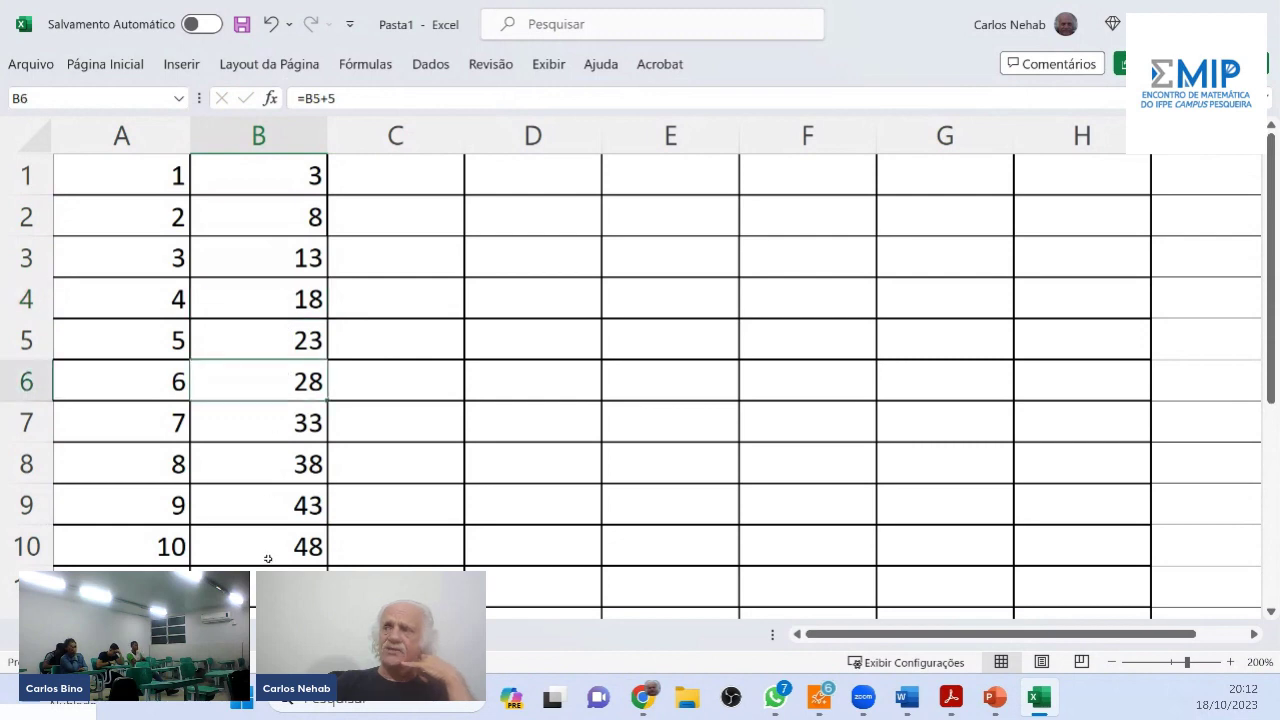
click(302, 298)
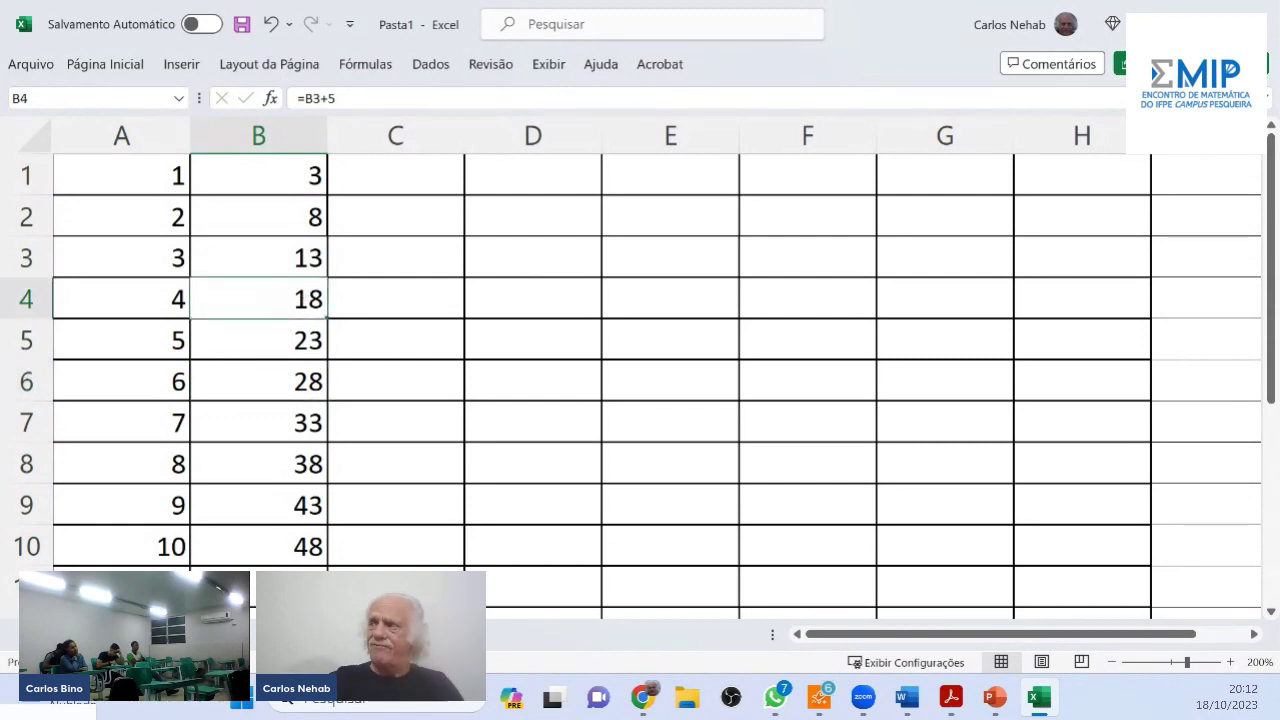
double_click(269, 298)
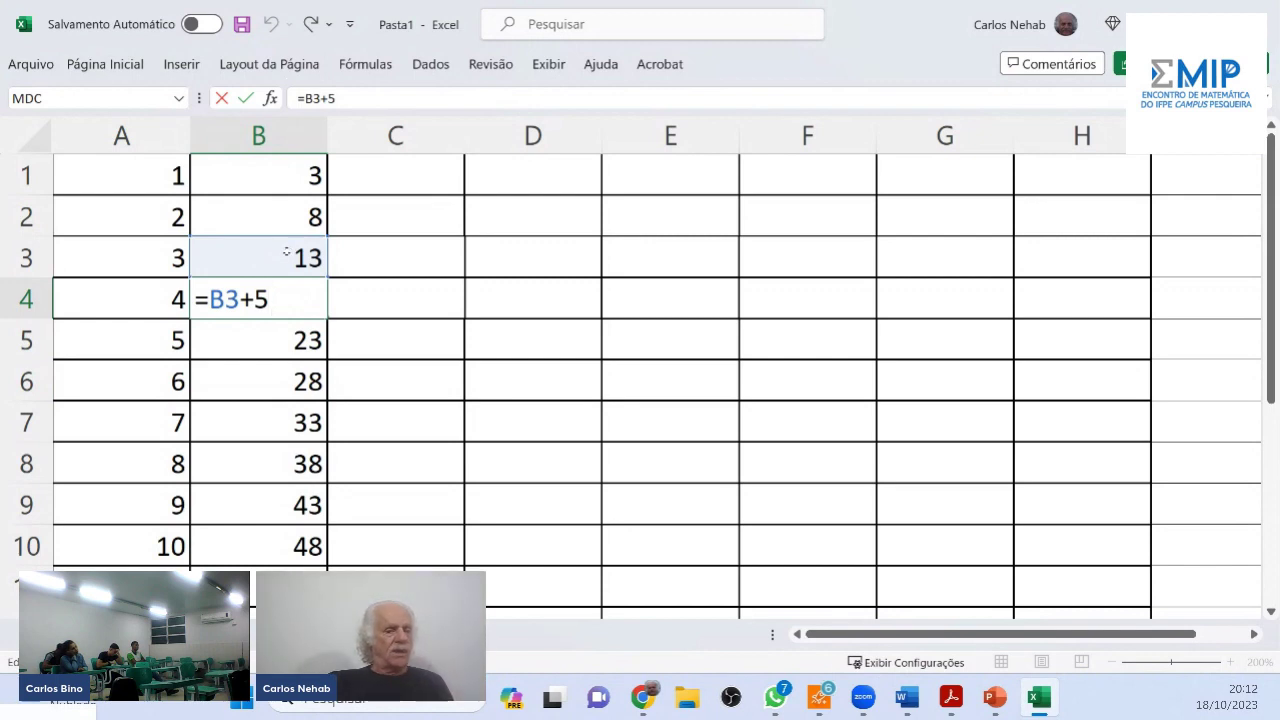
key(ctrl+Return)
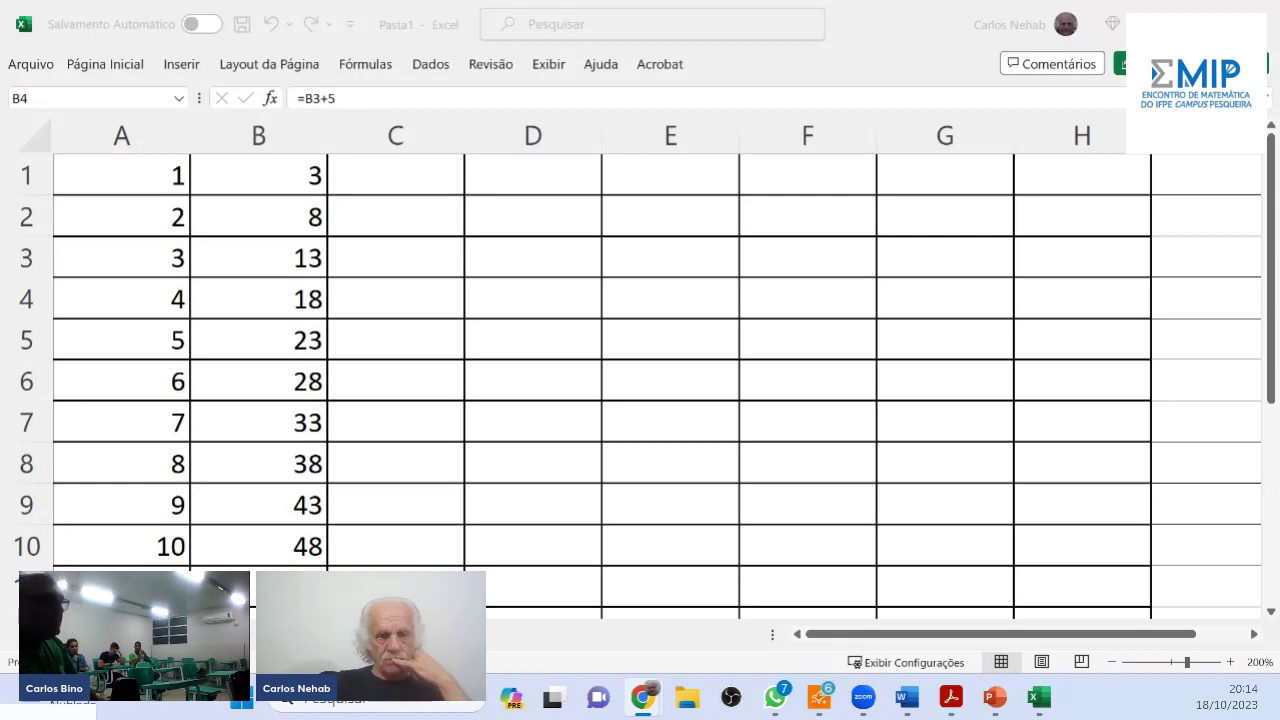
Close the Pasta1 workbook in Excel
mouse_move(640, 698)
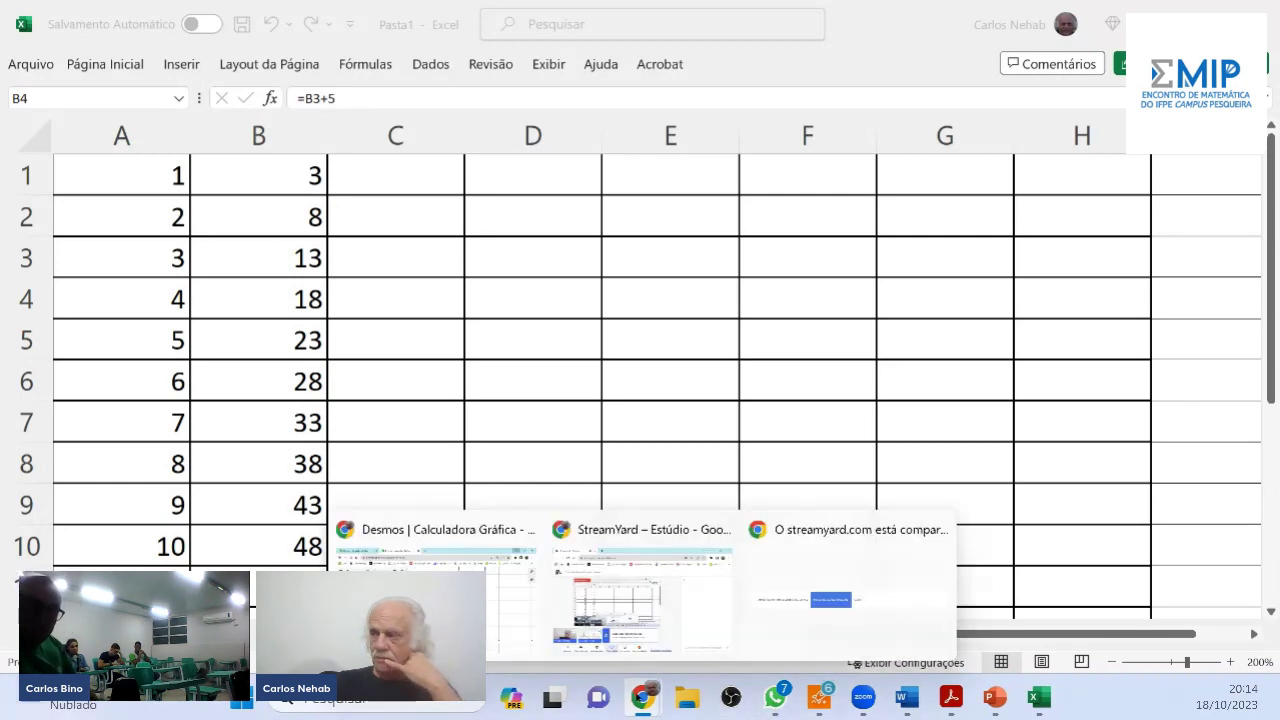
mouse_move(430, 590)
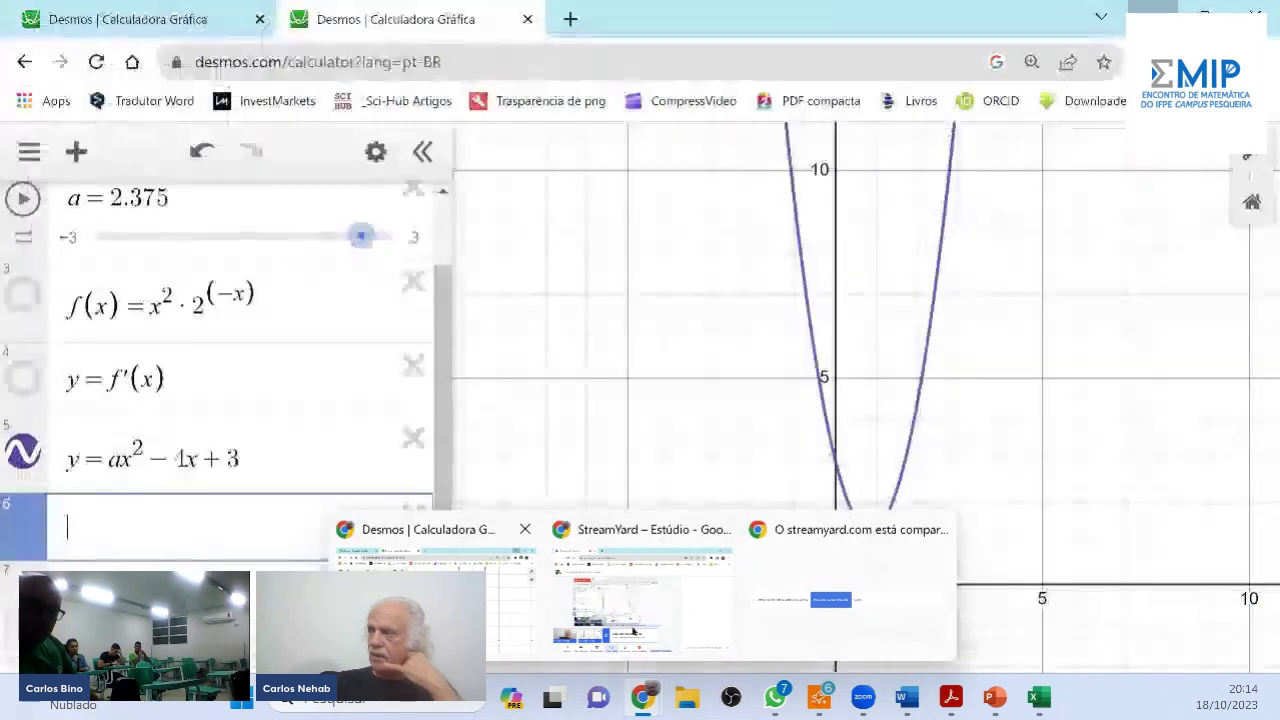
click(684, 626)
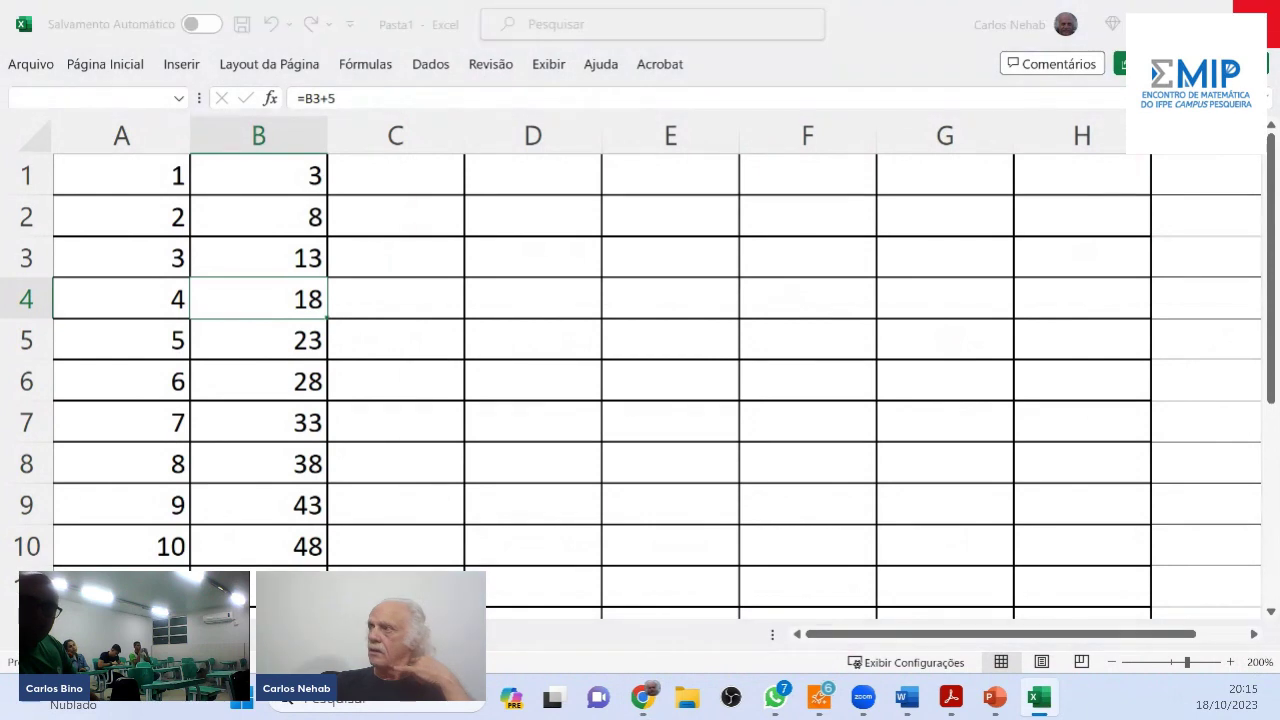
click(1256, 22)
click(732, 456)
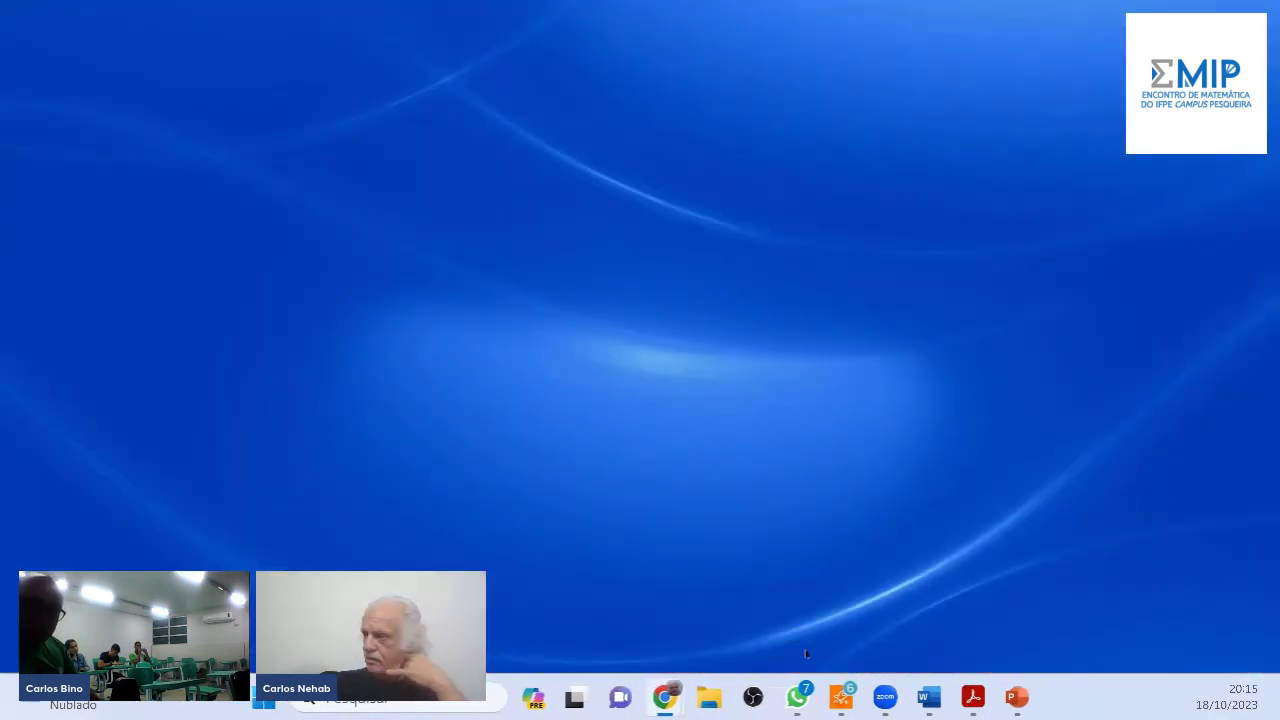
Switch to Chrome and bring up a window with an empty new tab
mouse_move(664, 697)
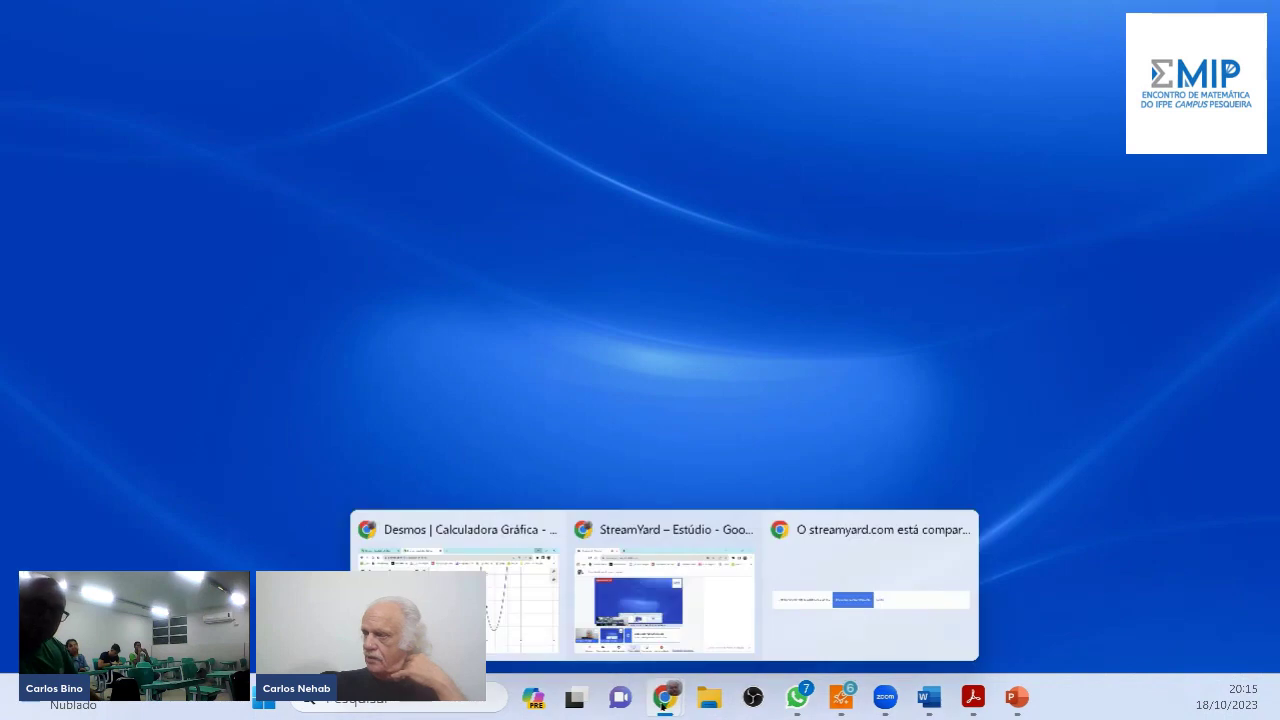
click(726, 597)
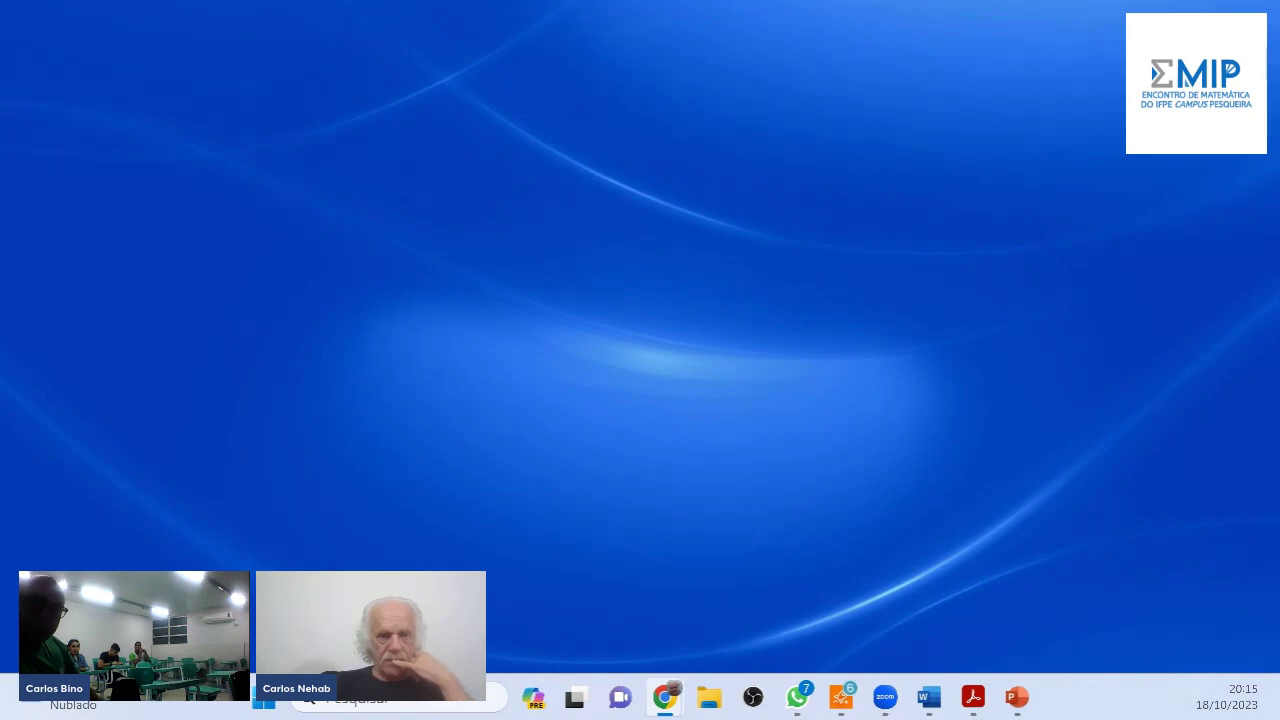
drag(2, 400, 554, 126)
click(1108, 103)
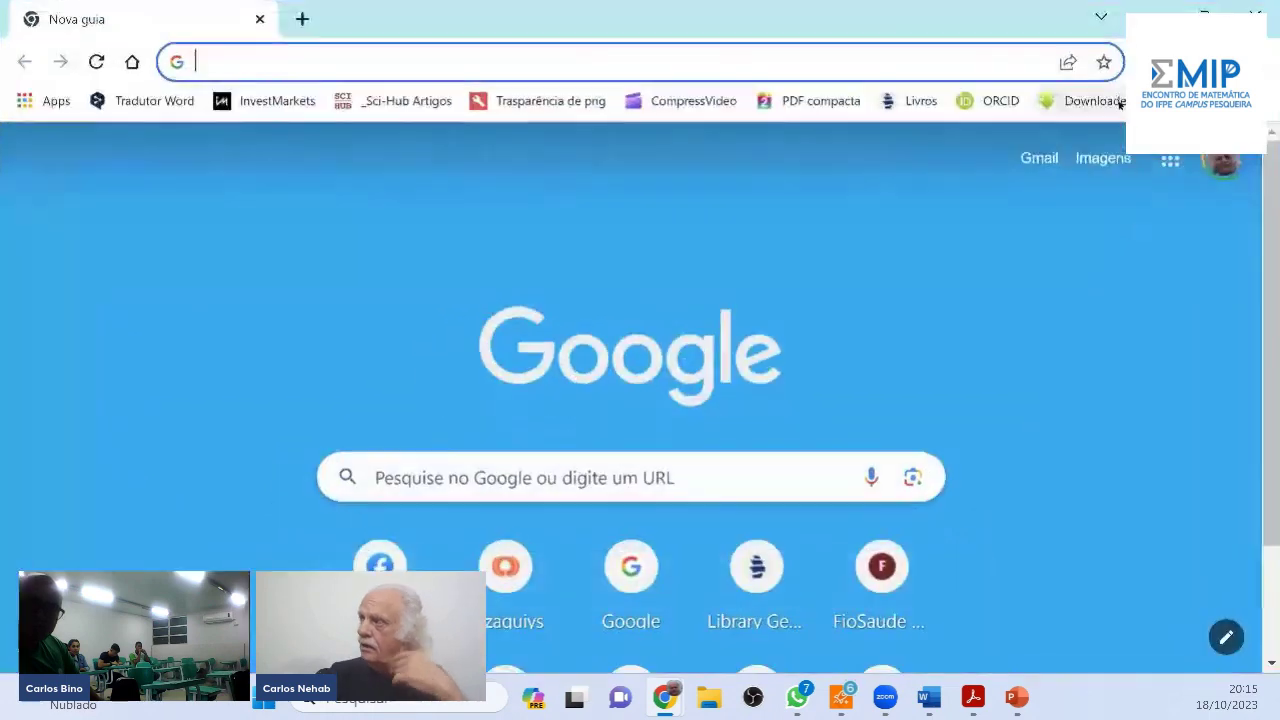
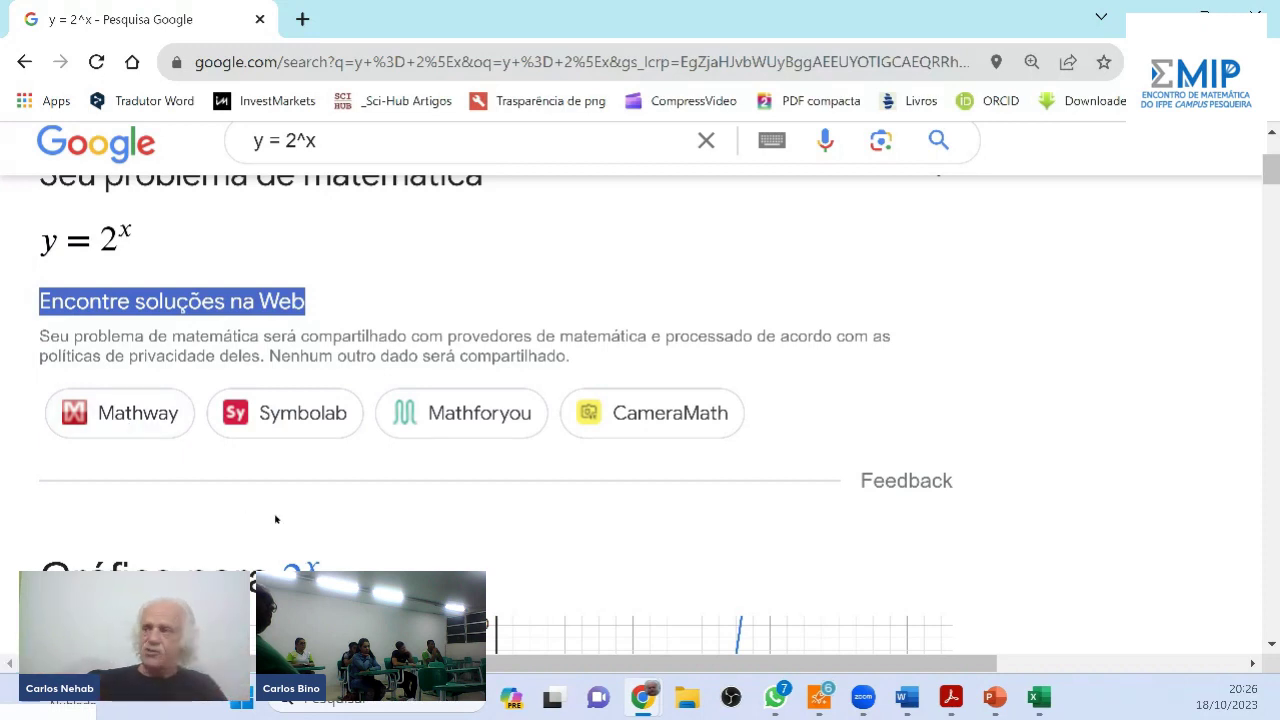
Search Google for wolframalpha and open the Wolfram Alpha website from the results
click(591, 64)
text(wolfram)
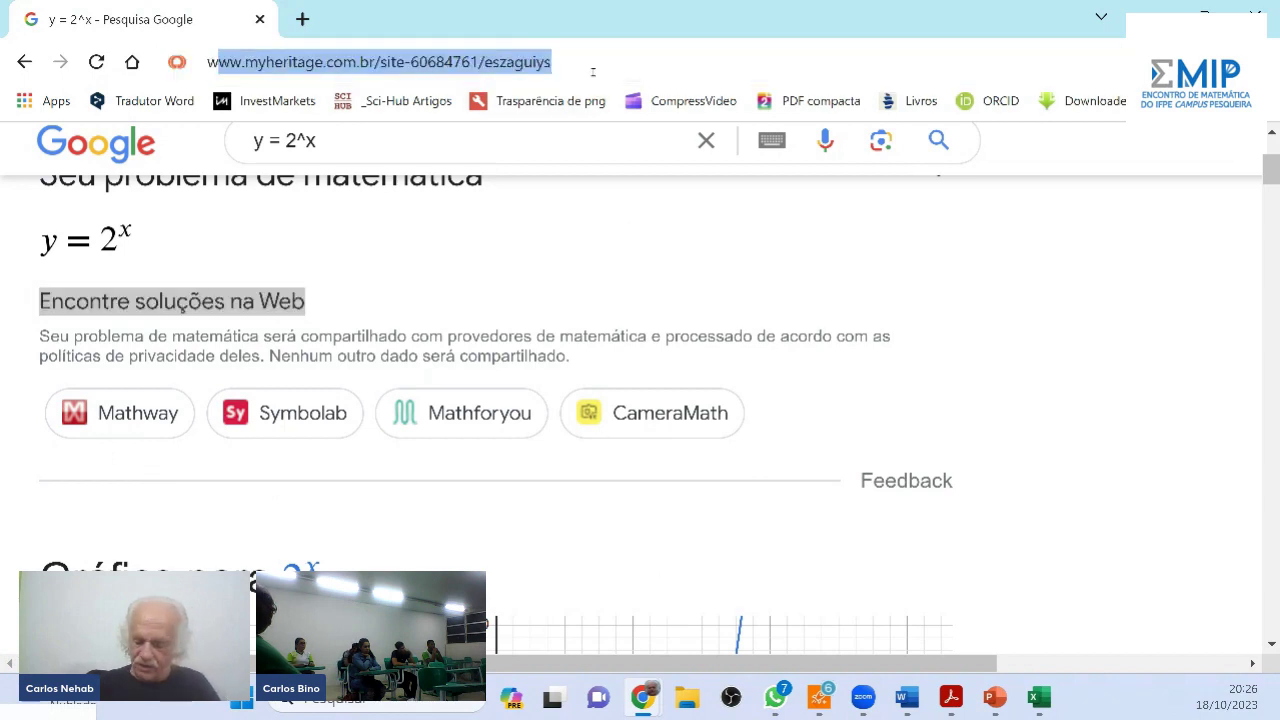
text(a)
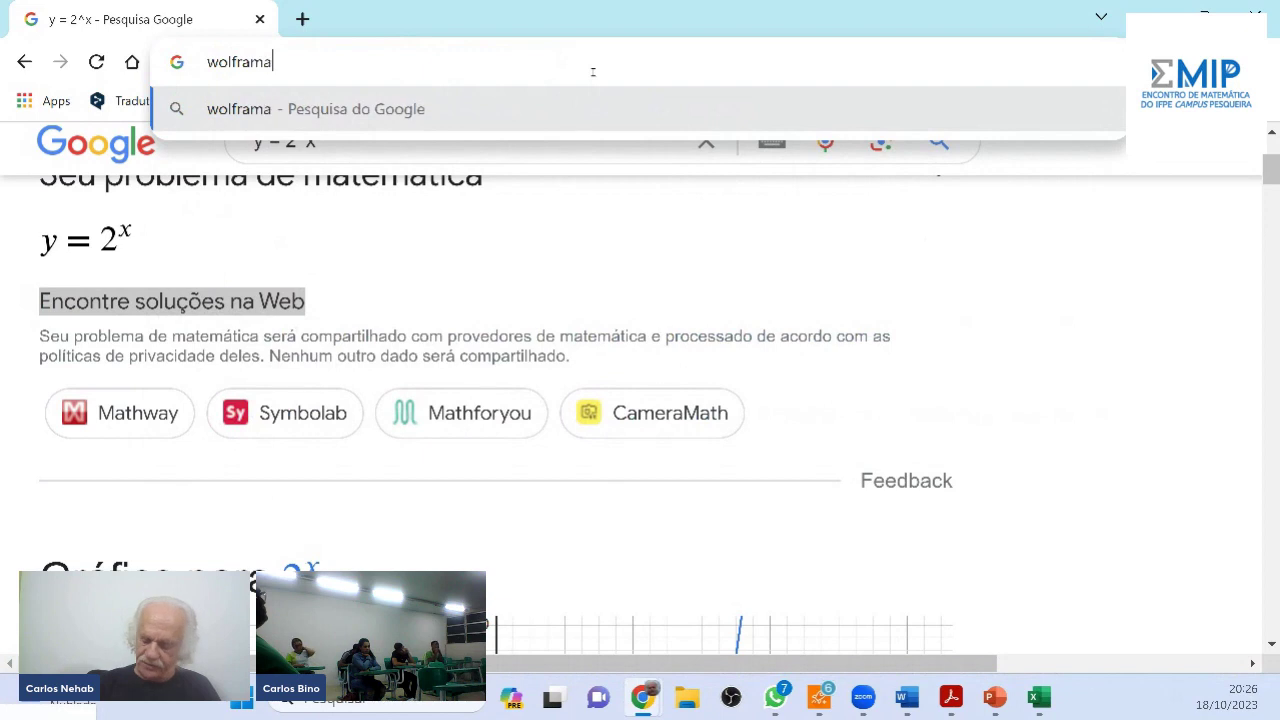
text(ç)
key(BackSpace)
text(l)
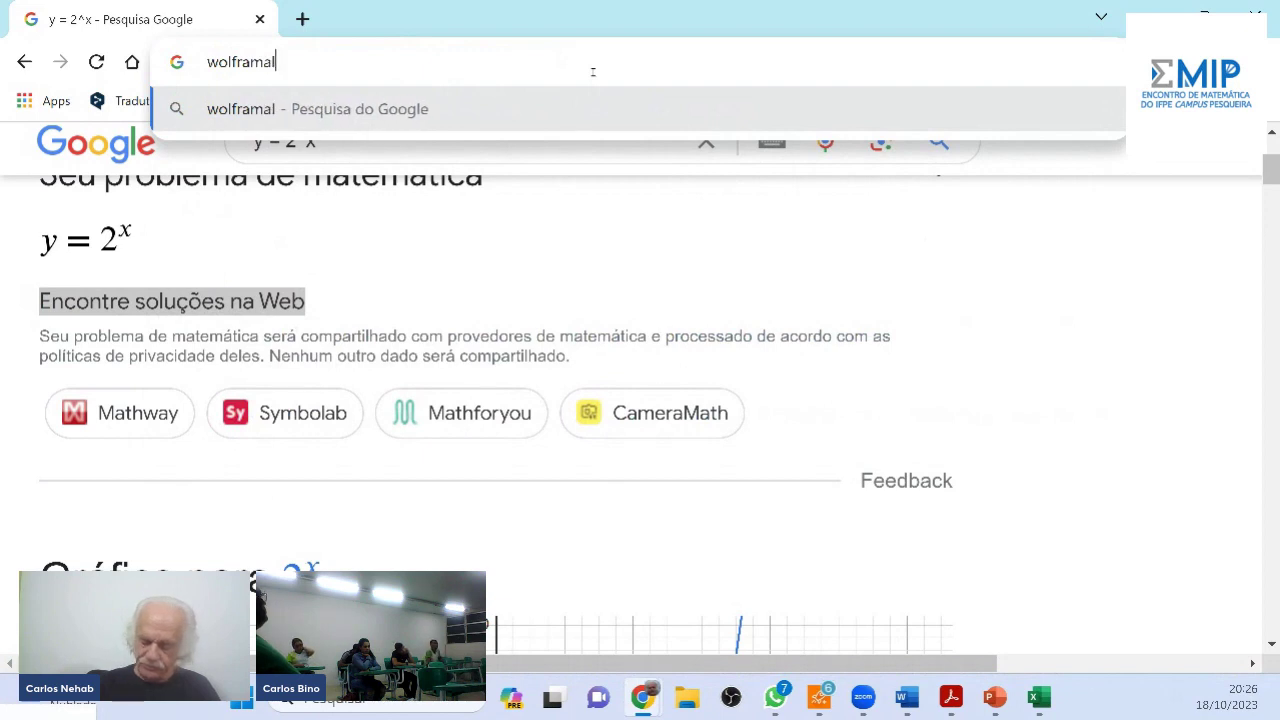
text(pha)
key(Return)
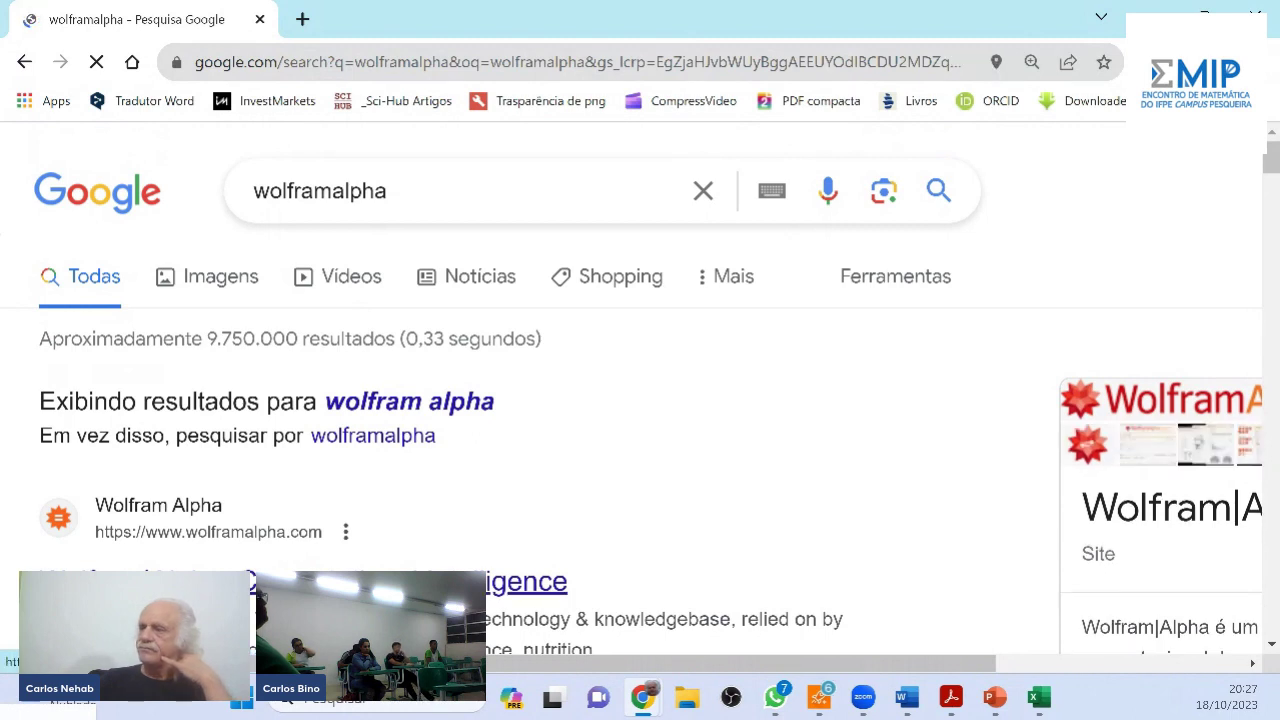
click(300, 582)
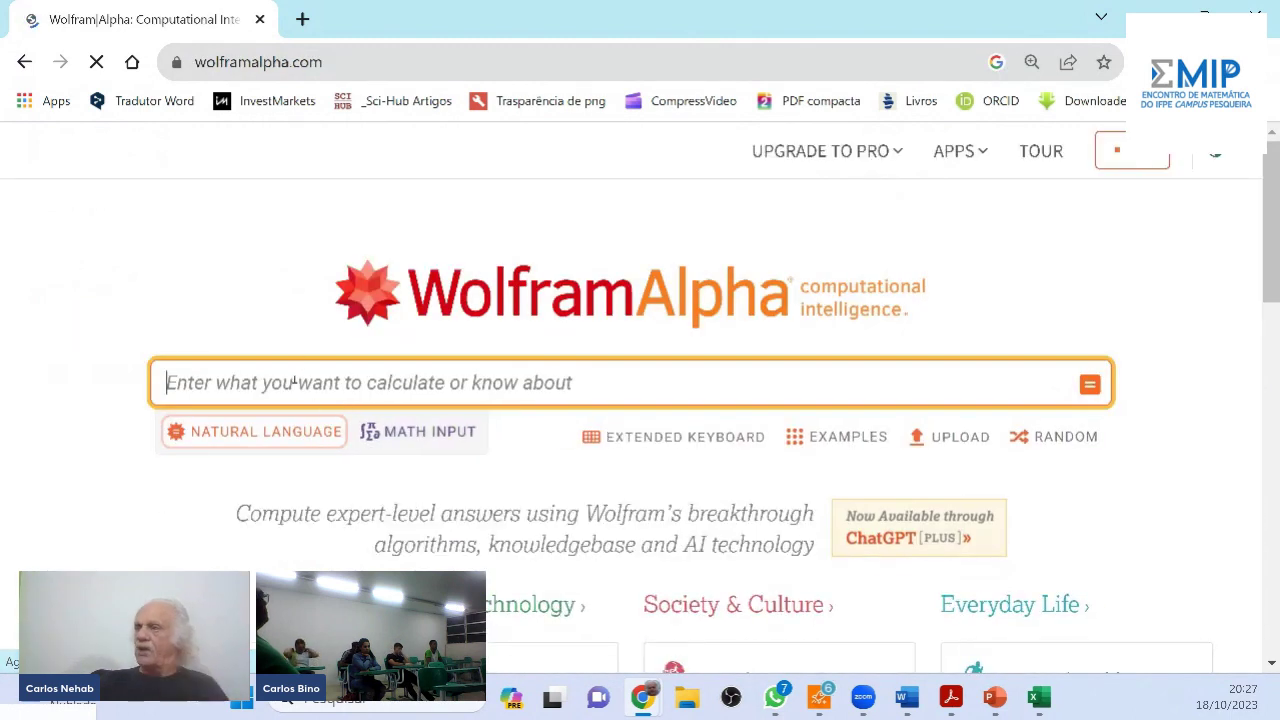
Submit the cubic equation x^3-4x^2+3x-8=0 to be solved
text(x^2)
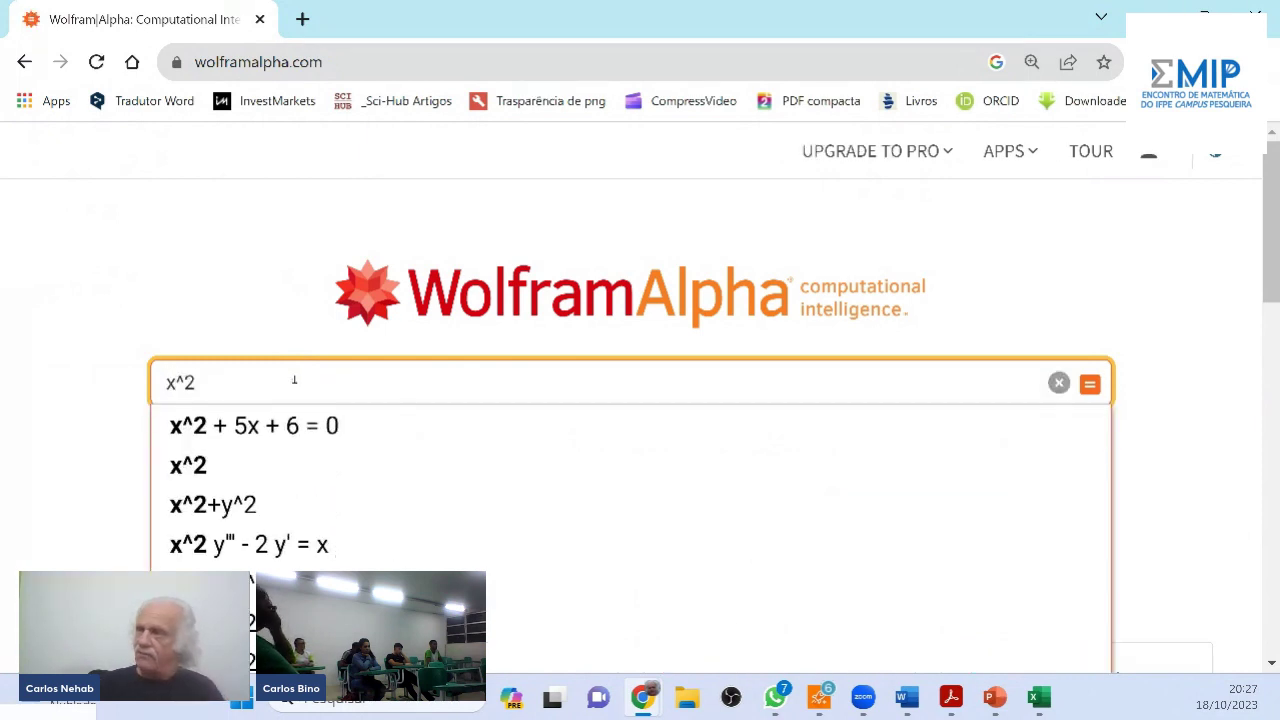
key(BackSpace)
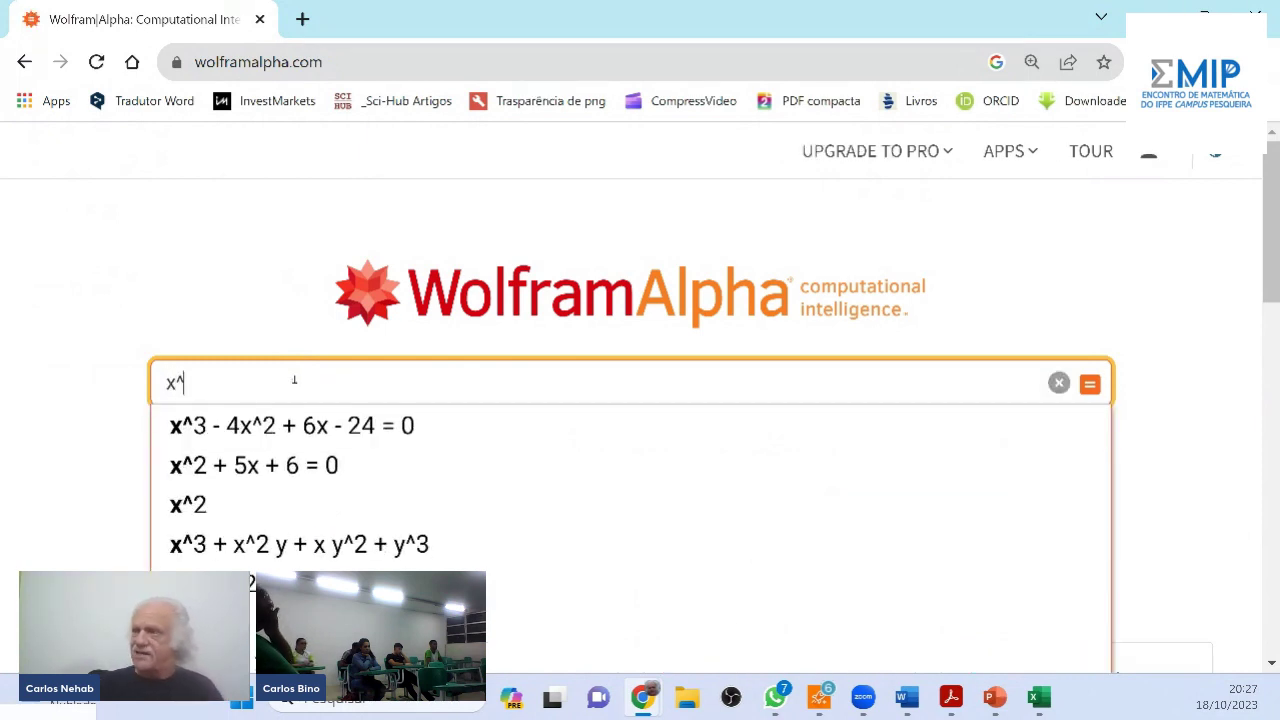
text(3-)
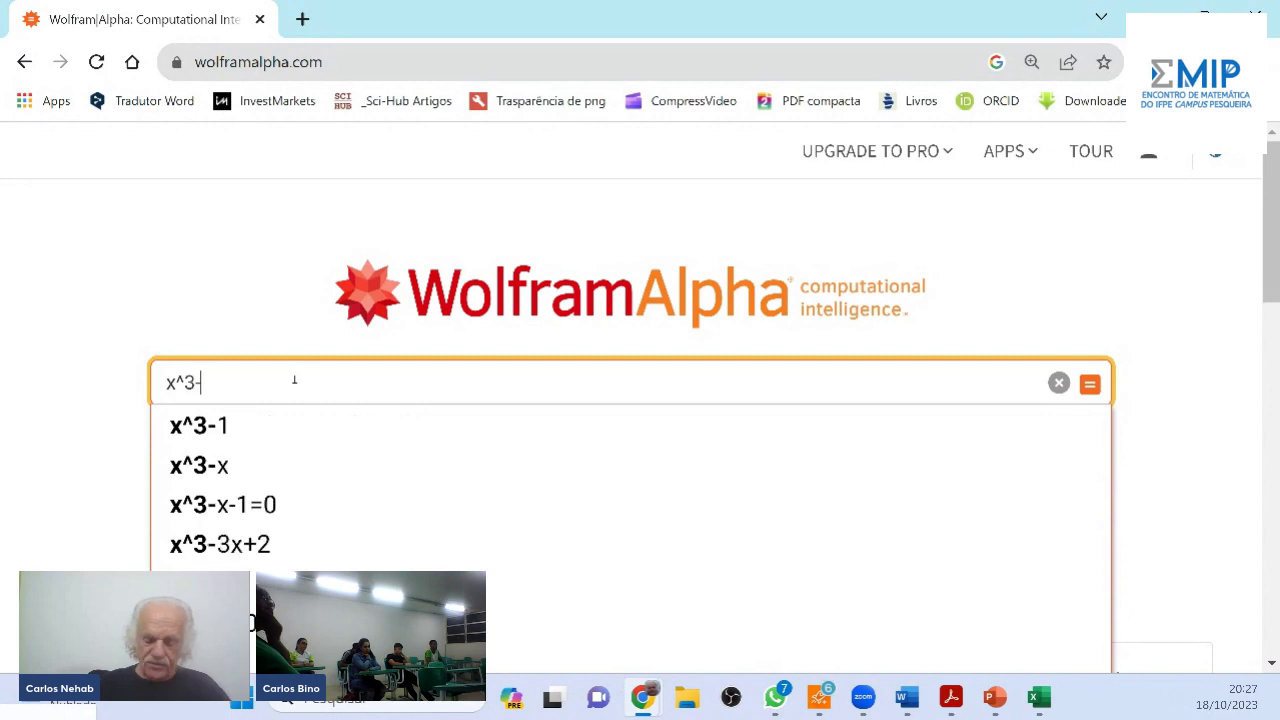
text(4x^2+)
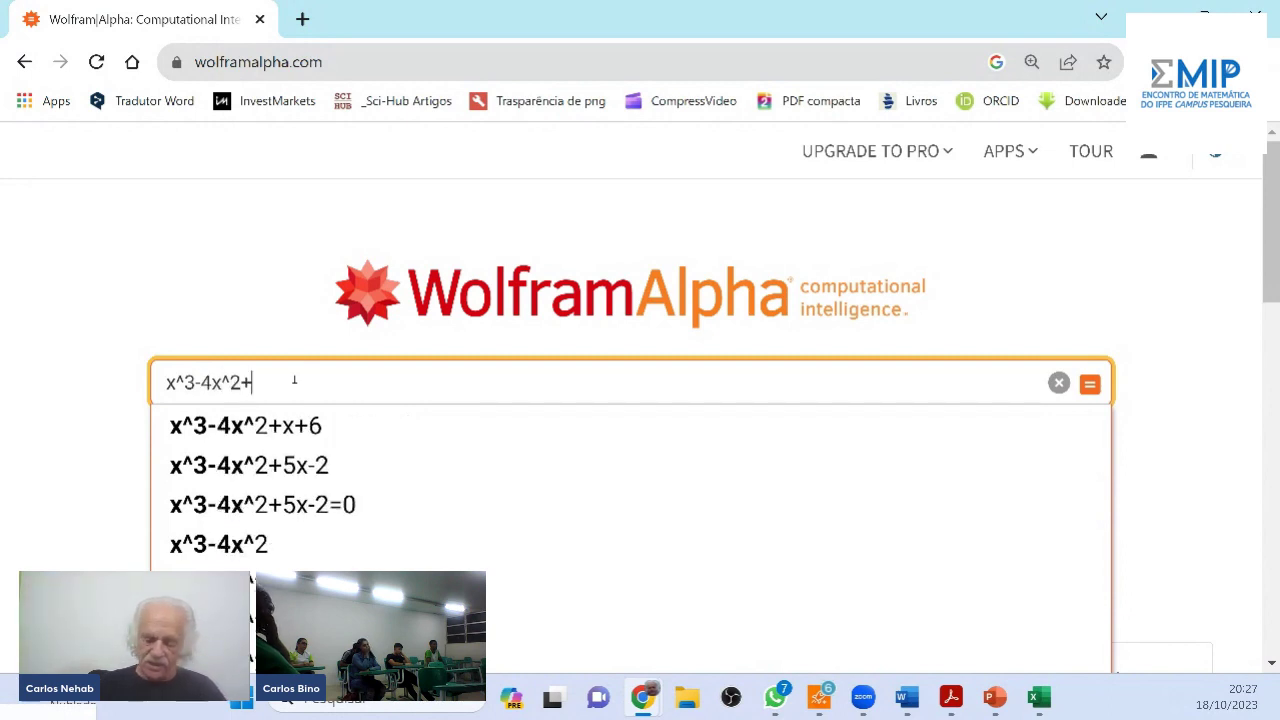
text(3x-)
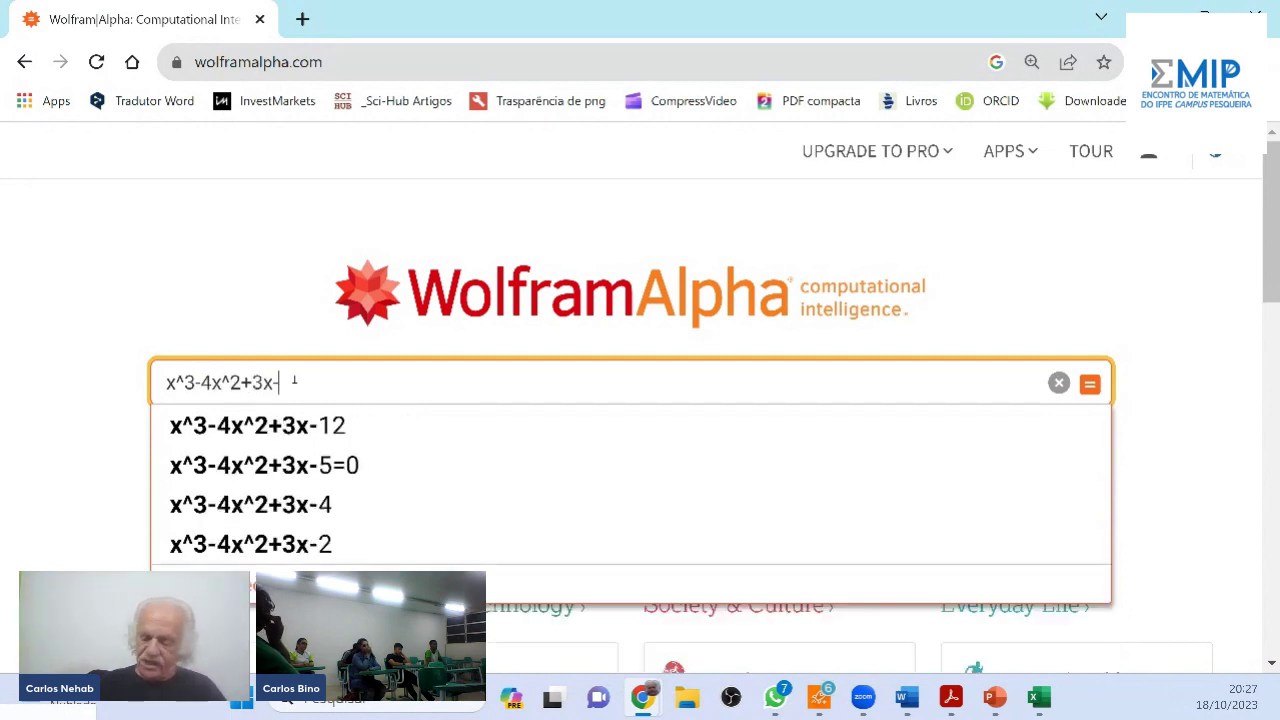
text(8=)
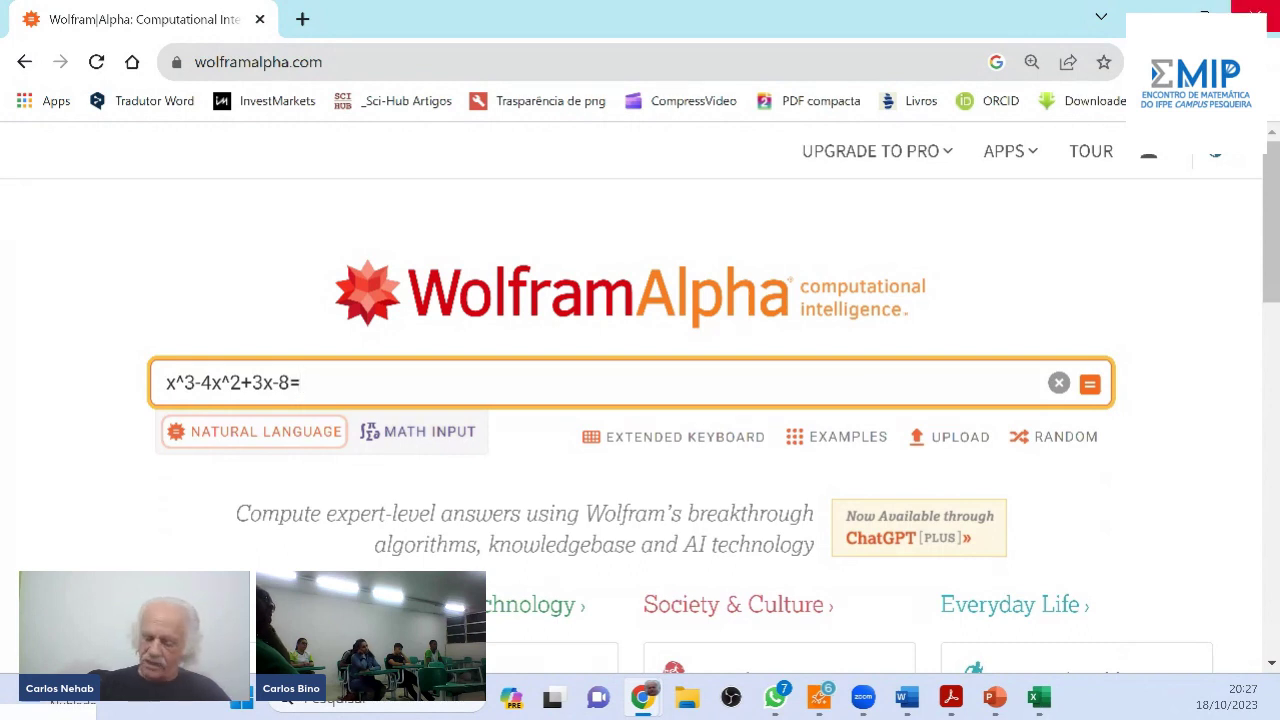
text(0)
key(Return)
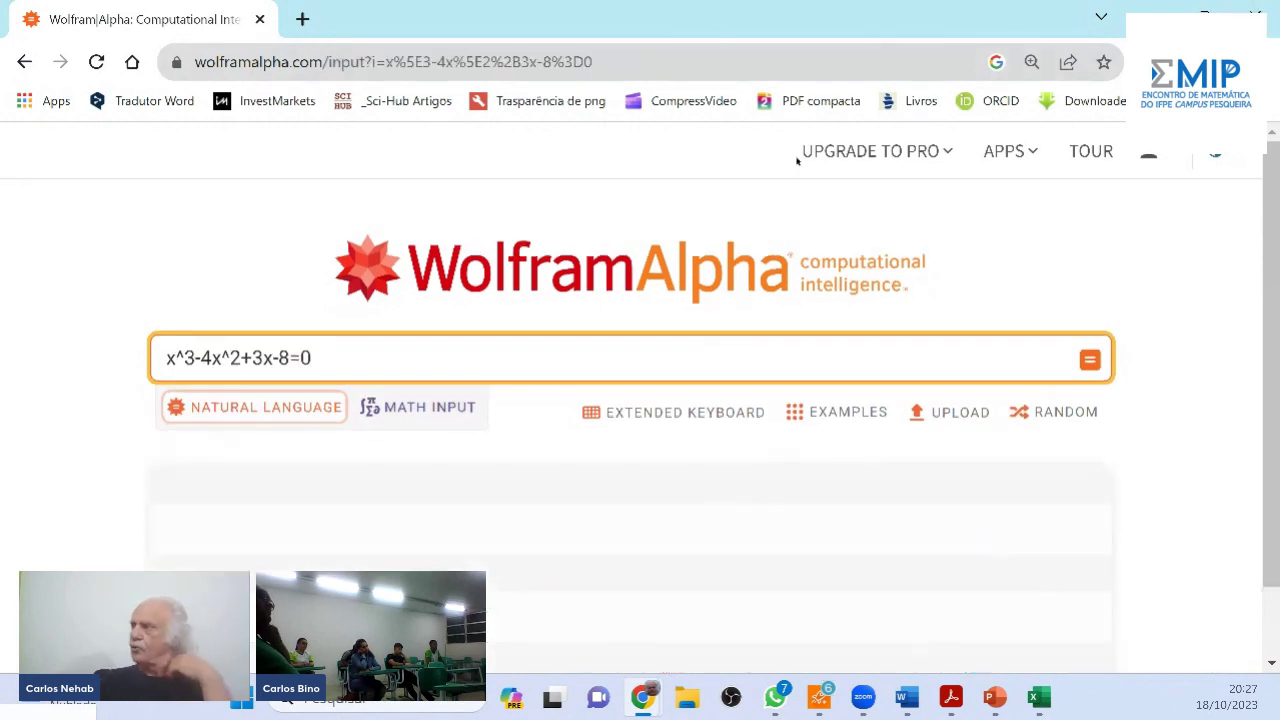
Examine the root plot, alternate forms, and real and complex solutions of the cubic equation
drag(1266, 202, 1262, 438)
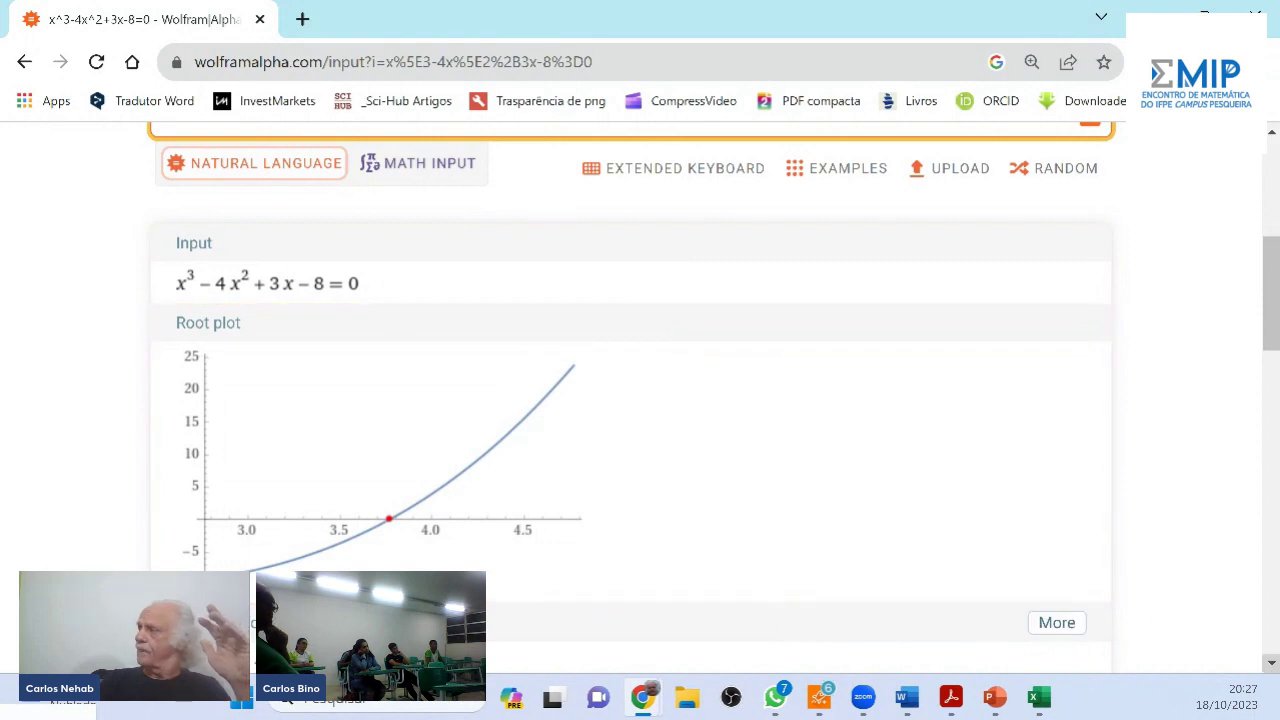
scroll(408, 528, down, 3)
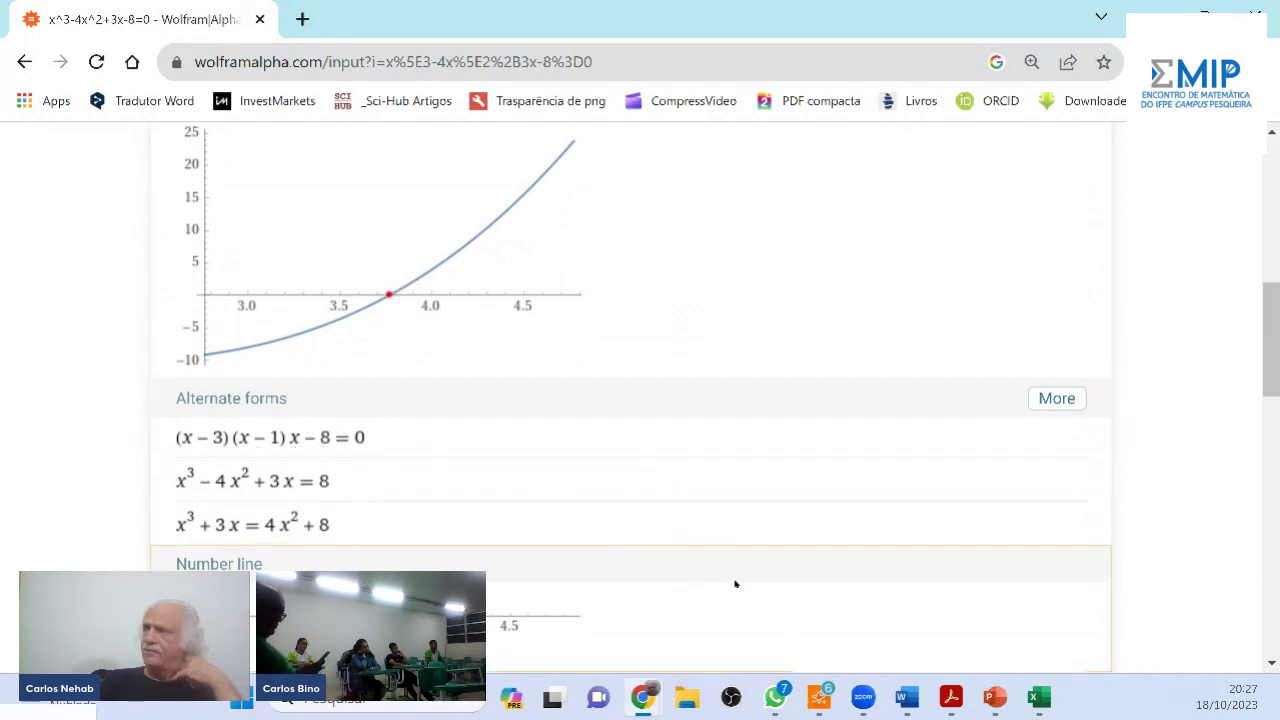
click(1270, 665)
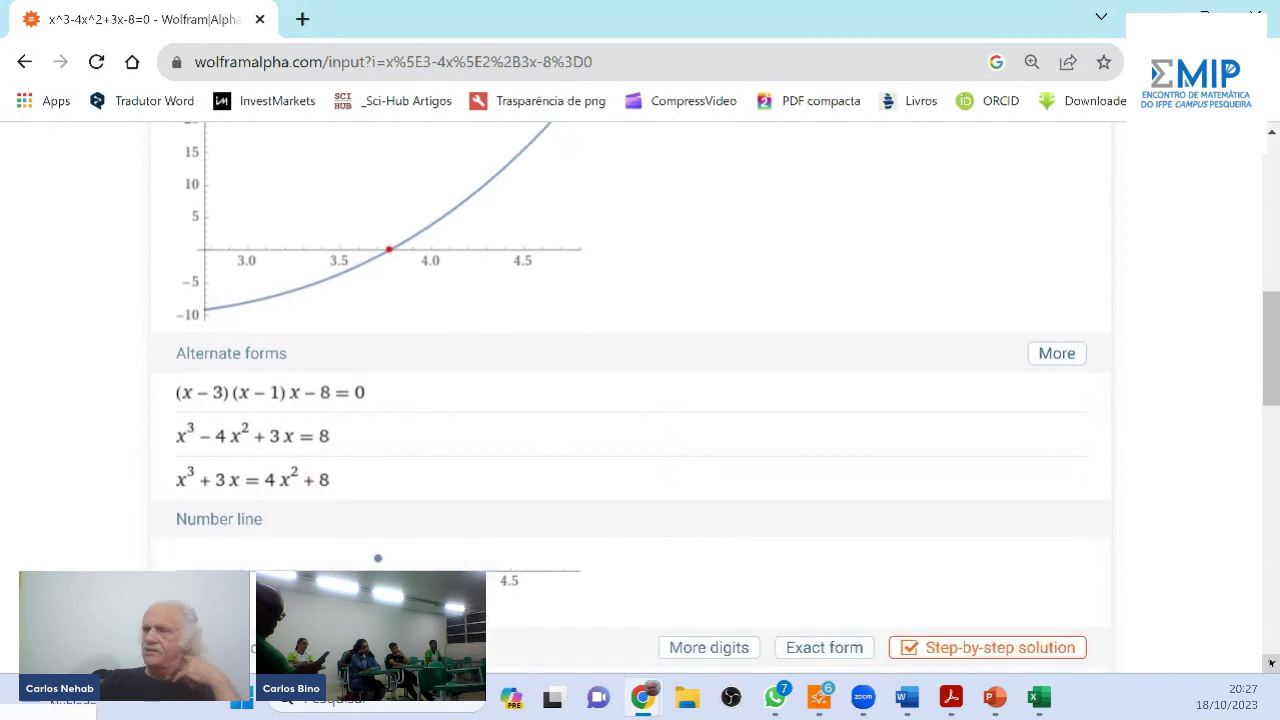
scroll(640, 400, down, 2)
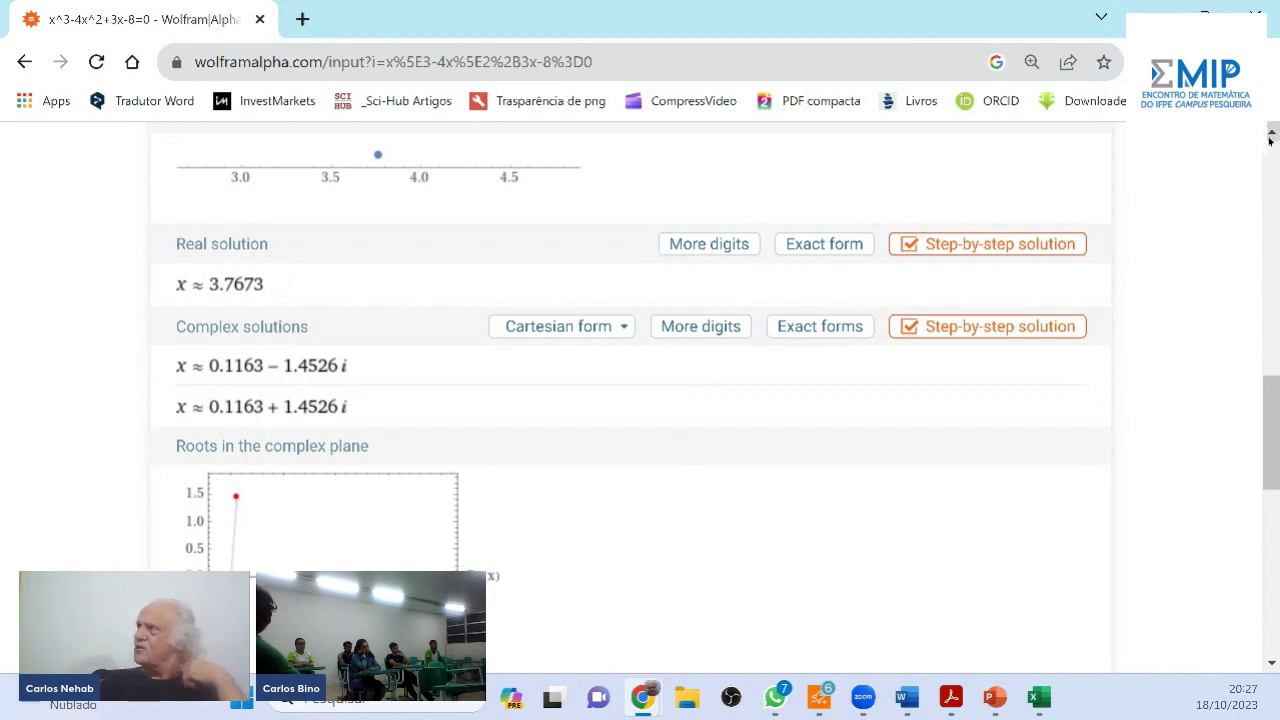
scroll(1272, 137, up, 10)
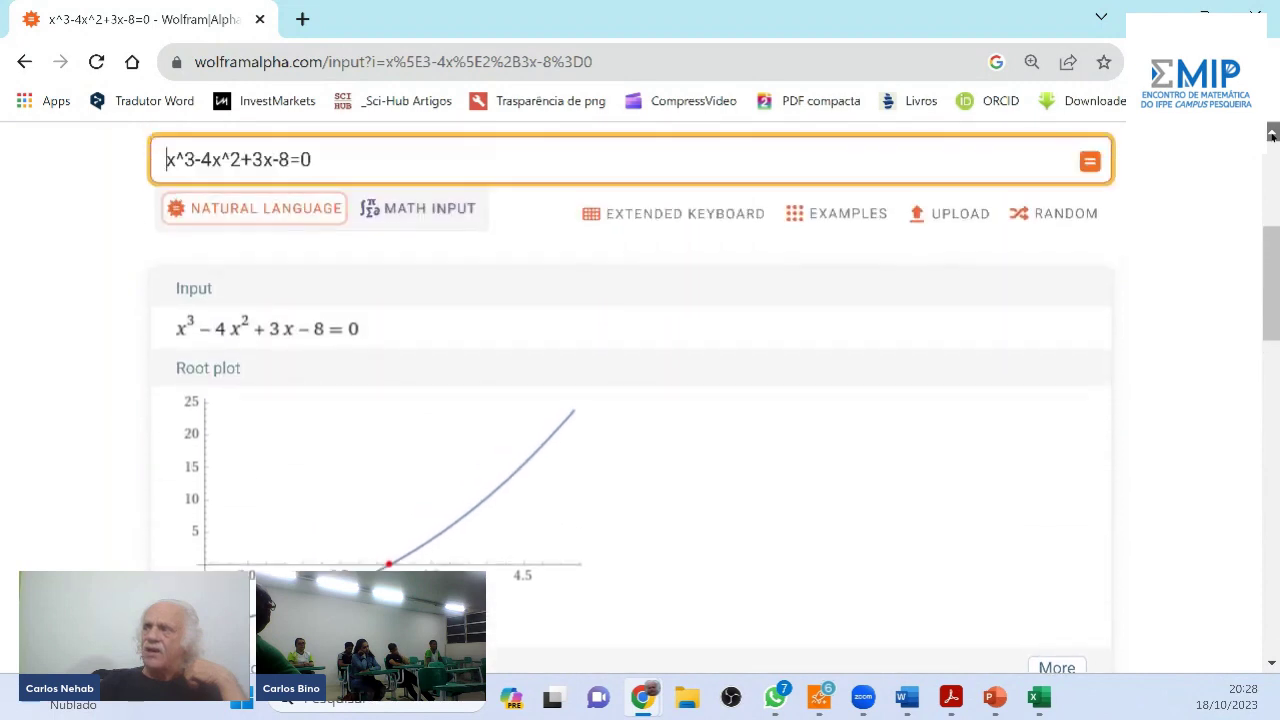
Replace the cubic equation with the function y=x^2-4x+3, compute it and view its plots
click(357, 388)
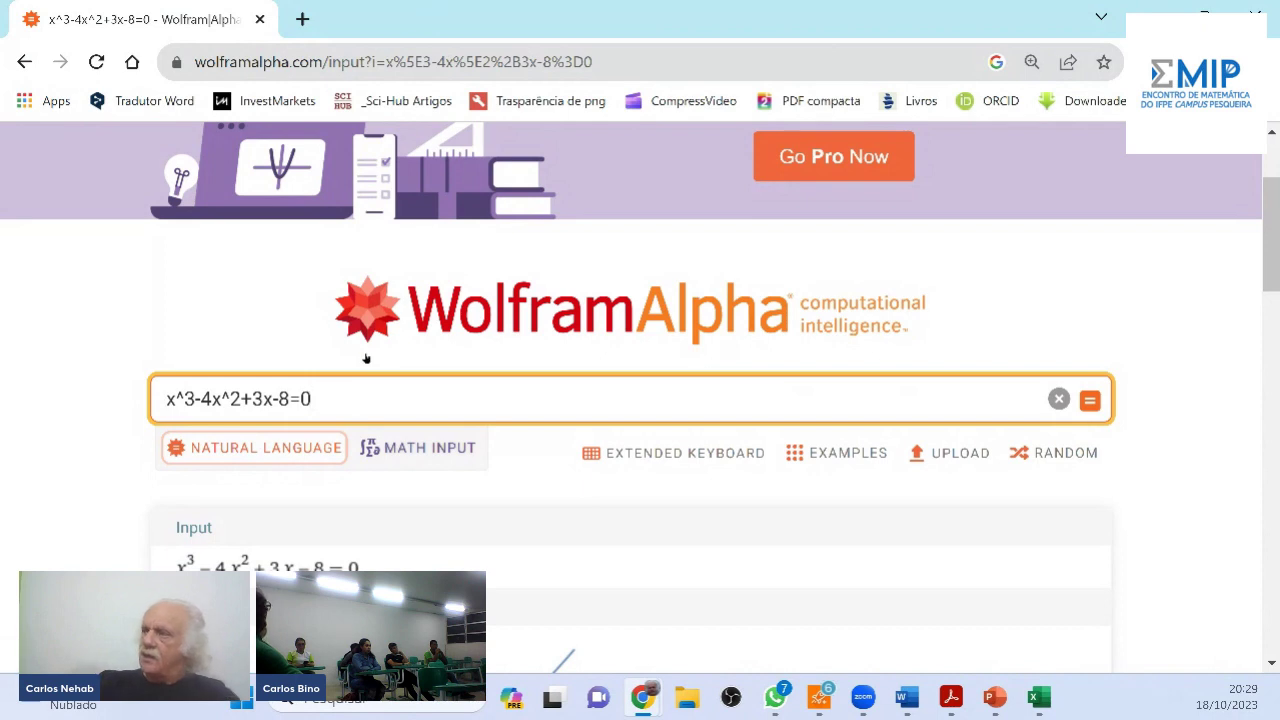
drag(289, 399, 90, 375)
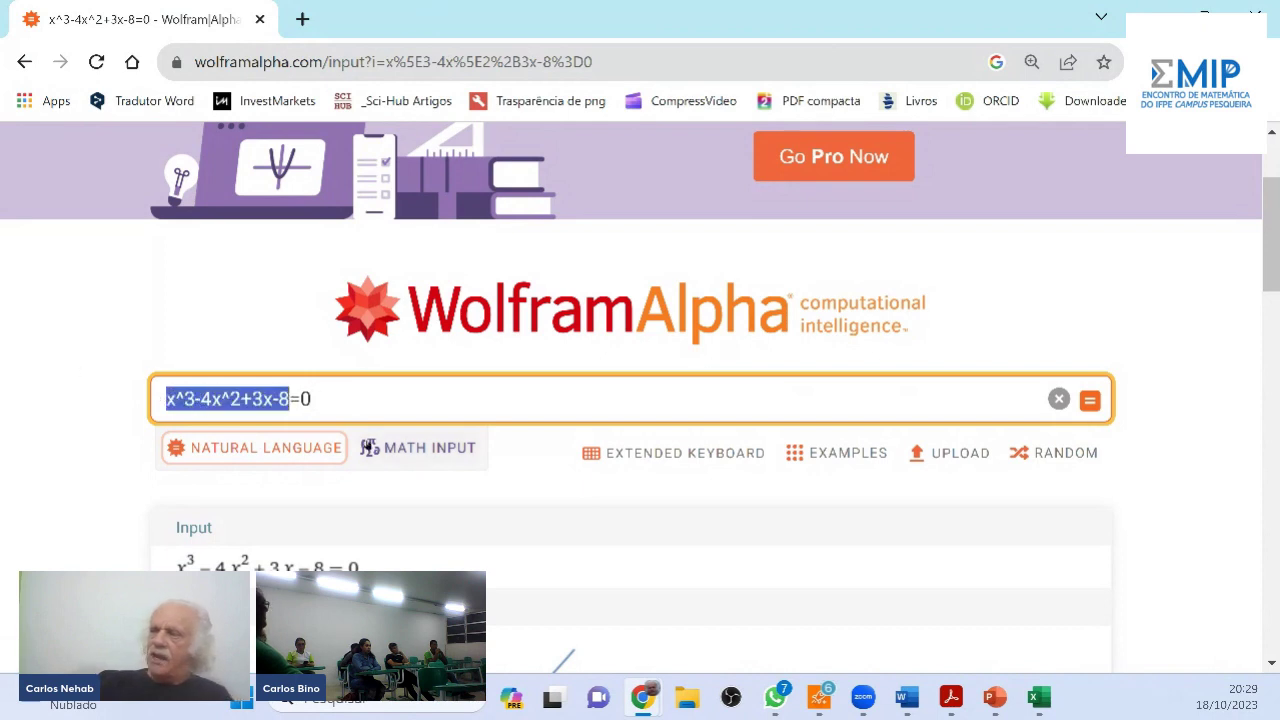
drag(328, 390, 12, 343)
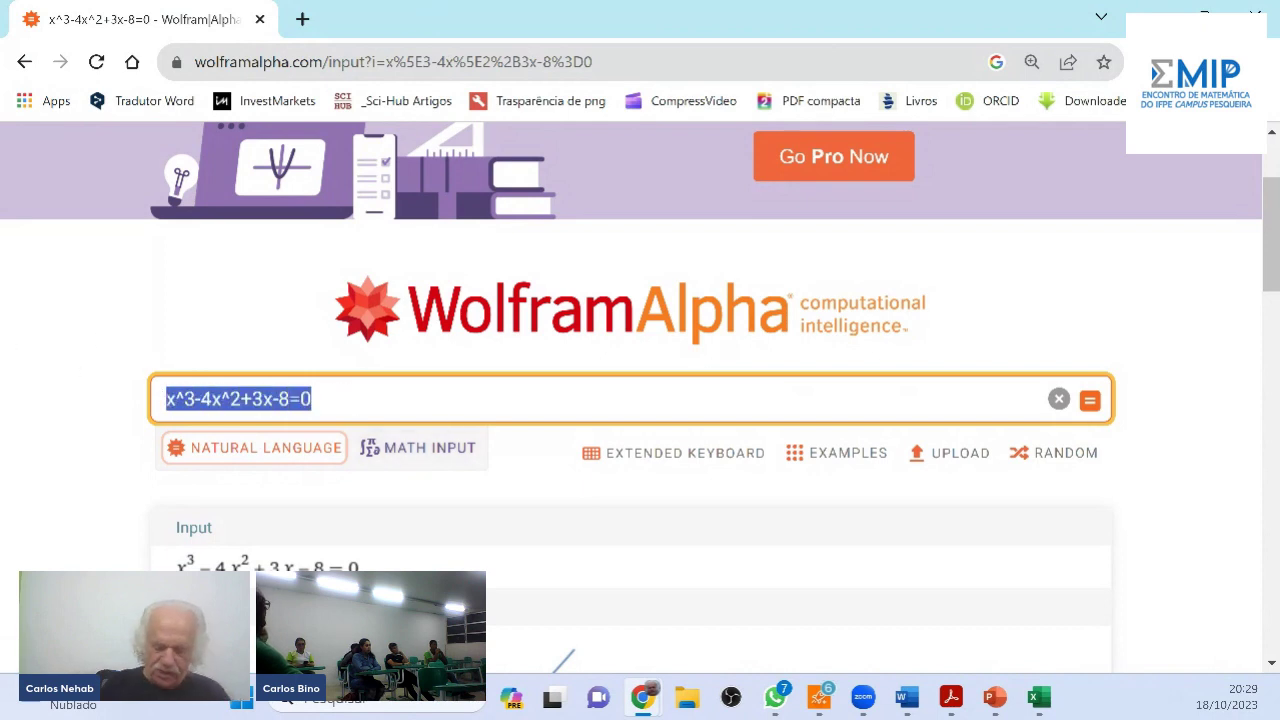
text(y=)
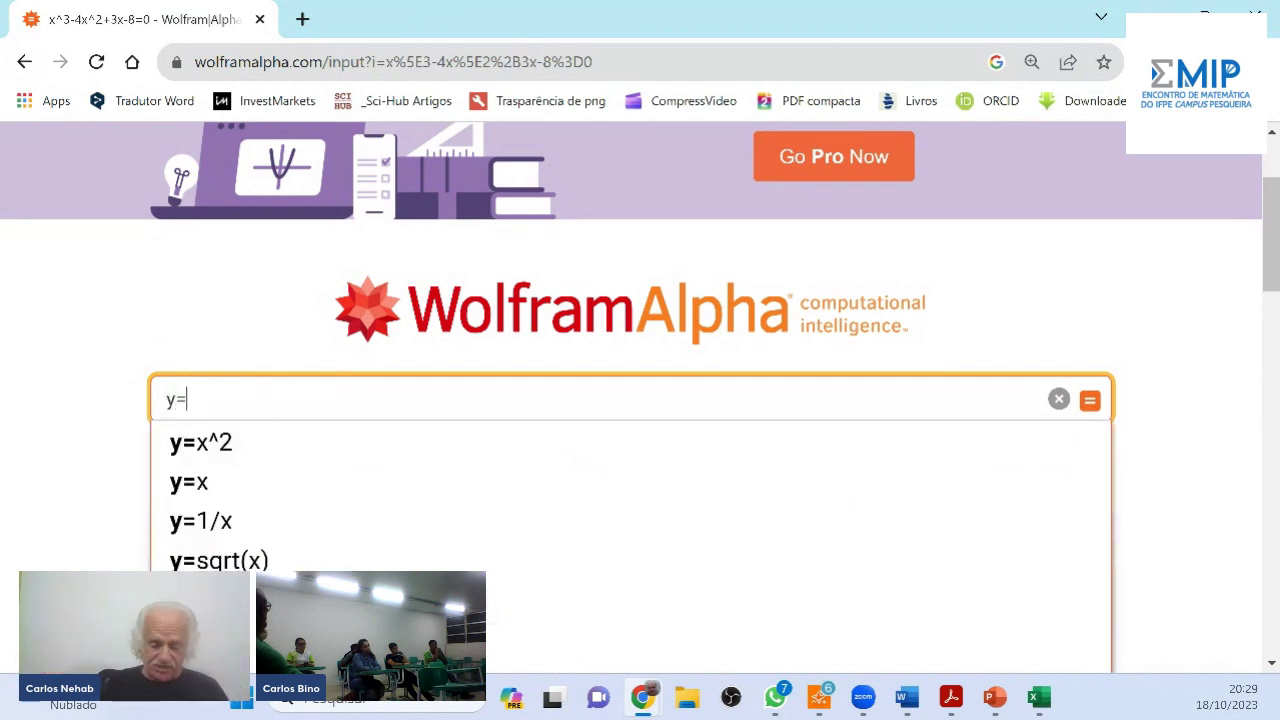
text(x)
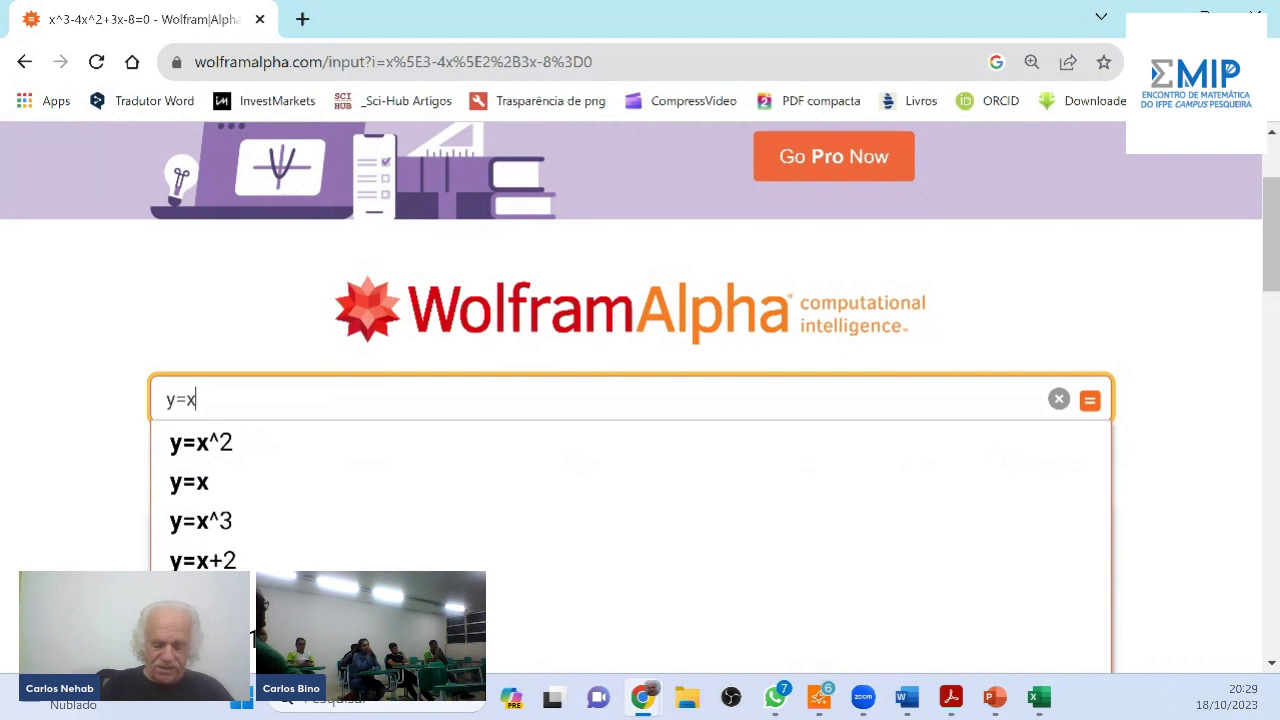
text(^2-4)
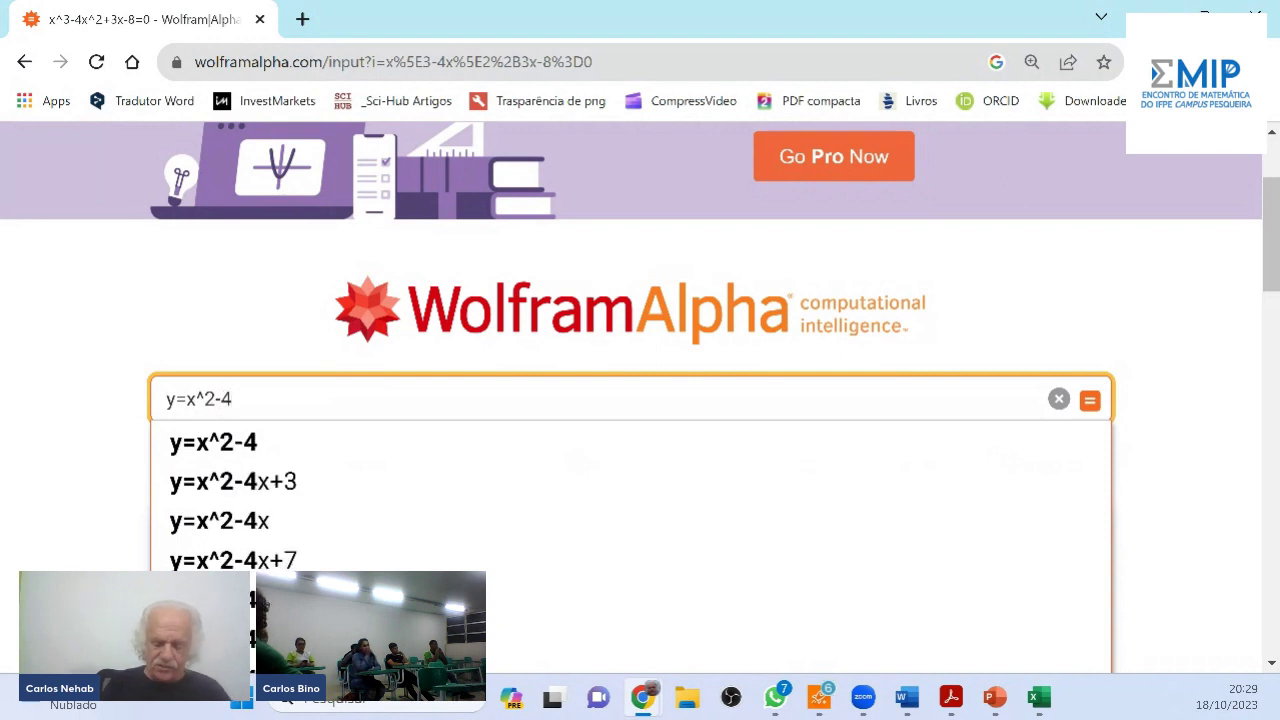
text(x+)
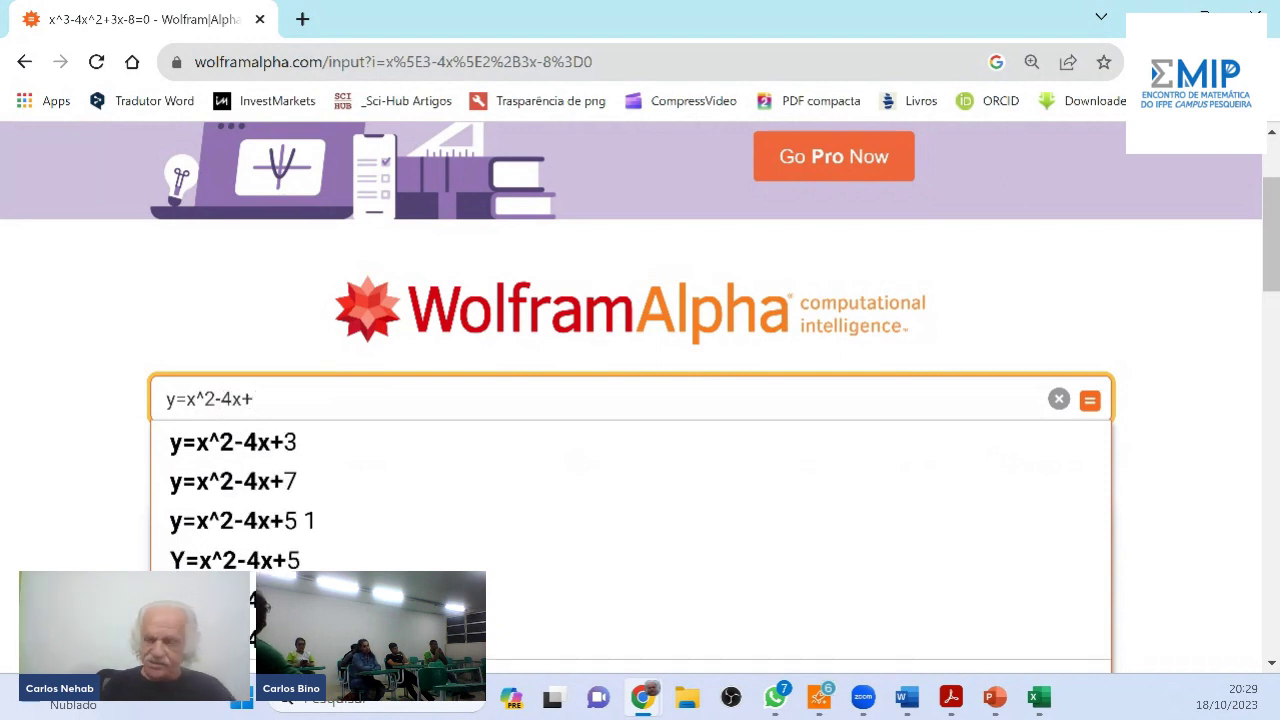
text(3)
key(Return)
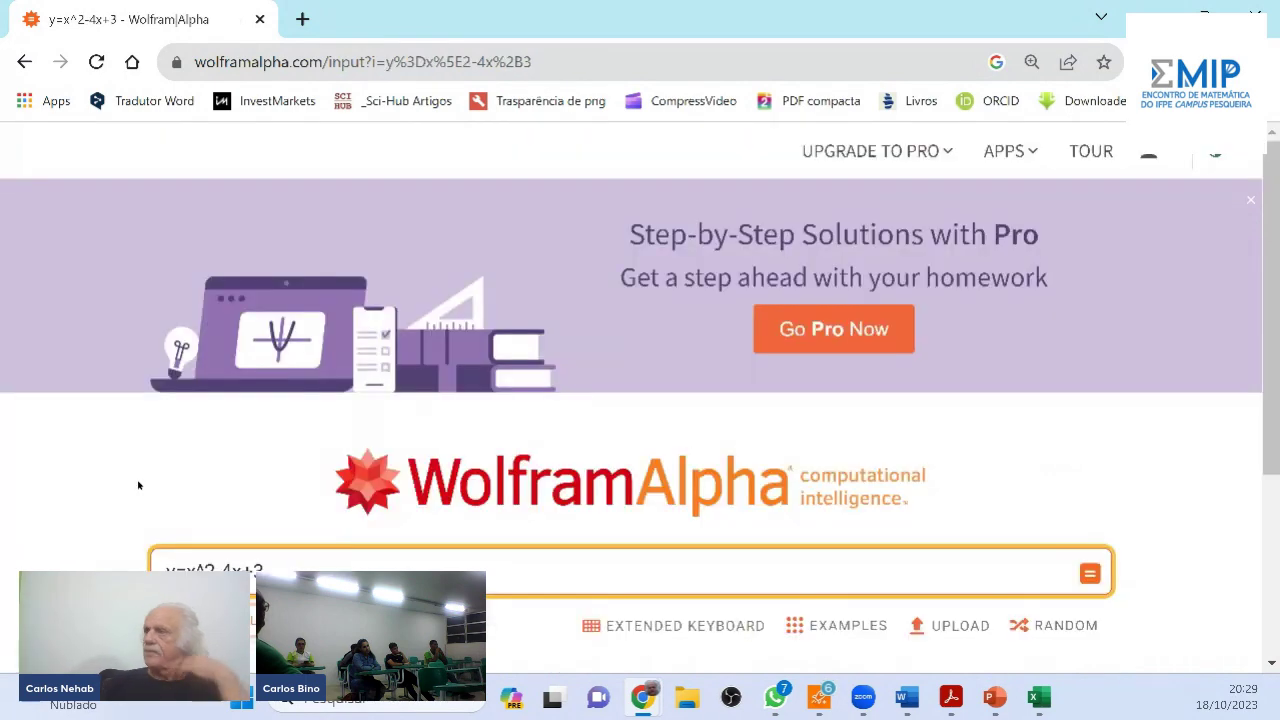
scroll(1271, 661, down, 5)
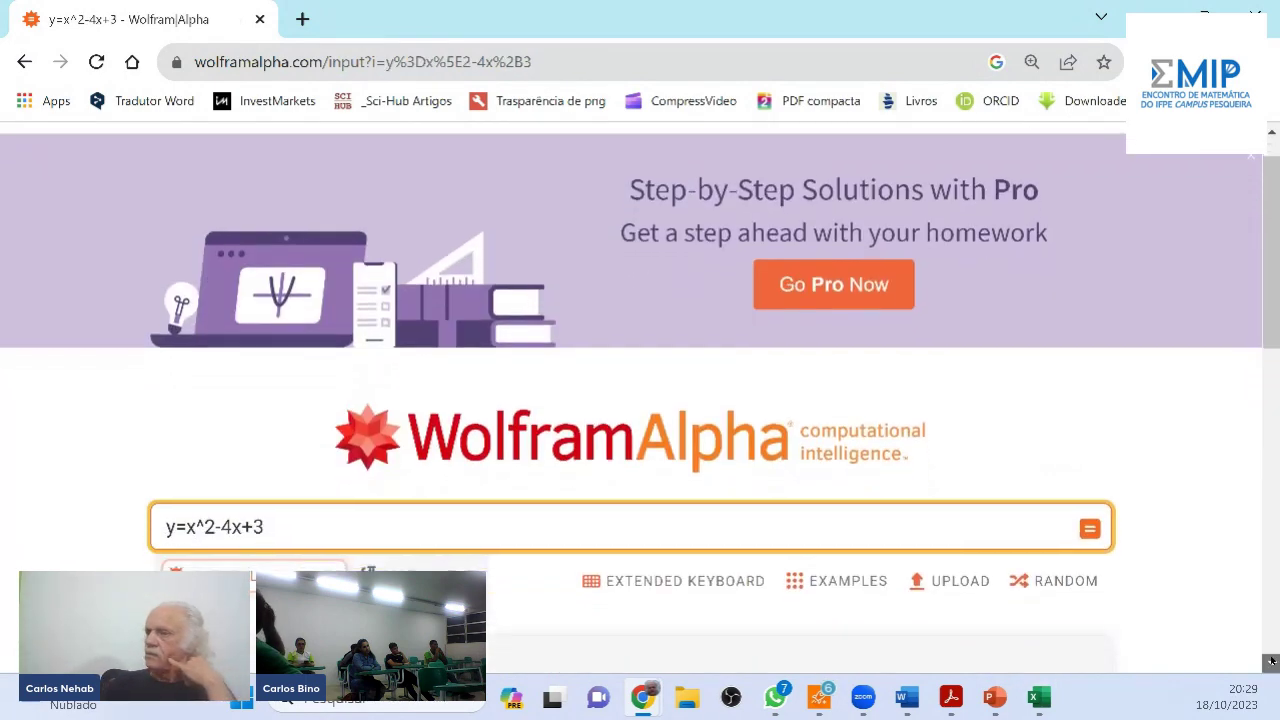
scroll(1271, 661, down, 4)
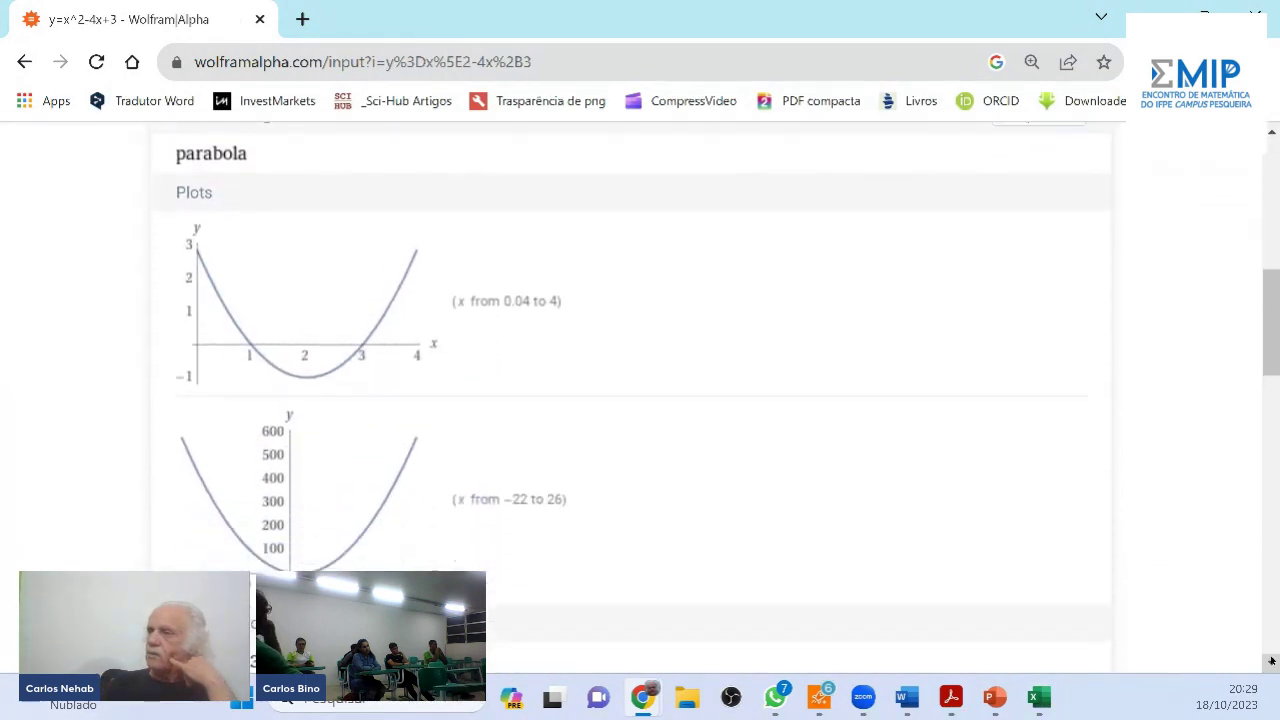
Examine the parabola's alternate forms, roots, domain, range and partial derivatives
scroll(1271, 661, down, 2)
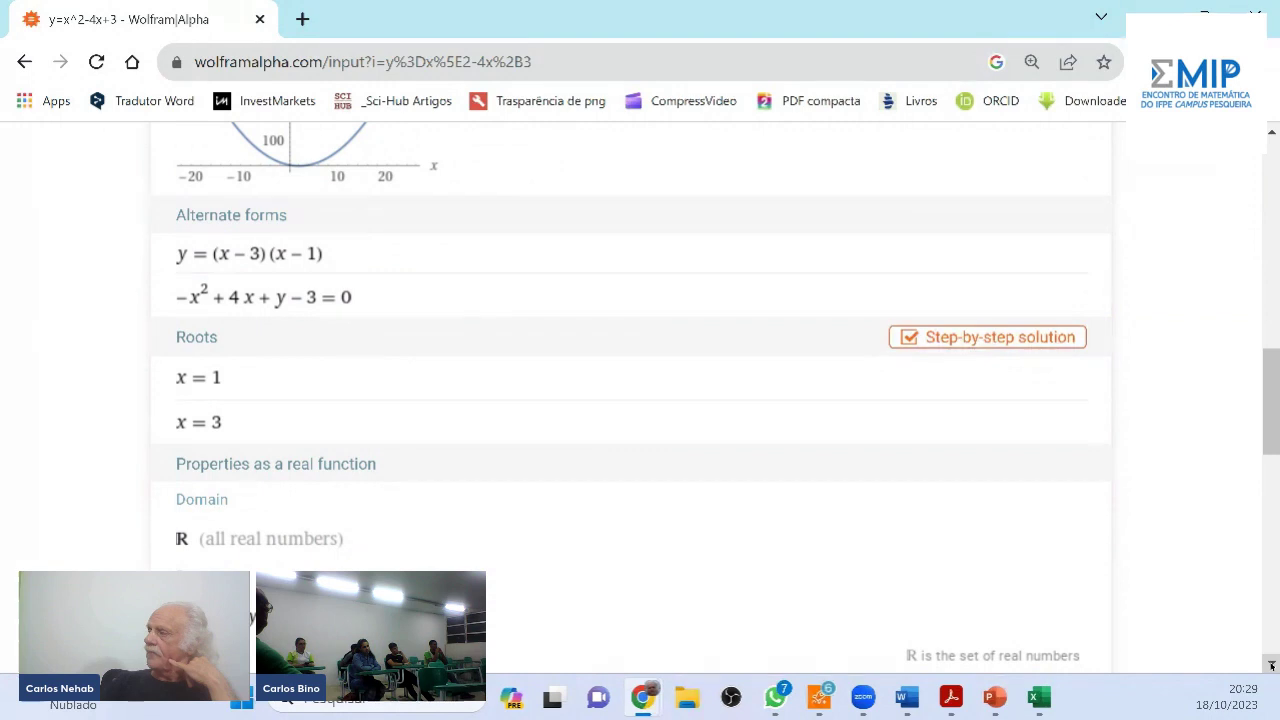
scroll(1271, 662, down, 1)
scroll(1271, 664, down, 1)
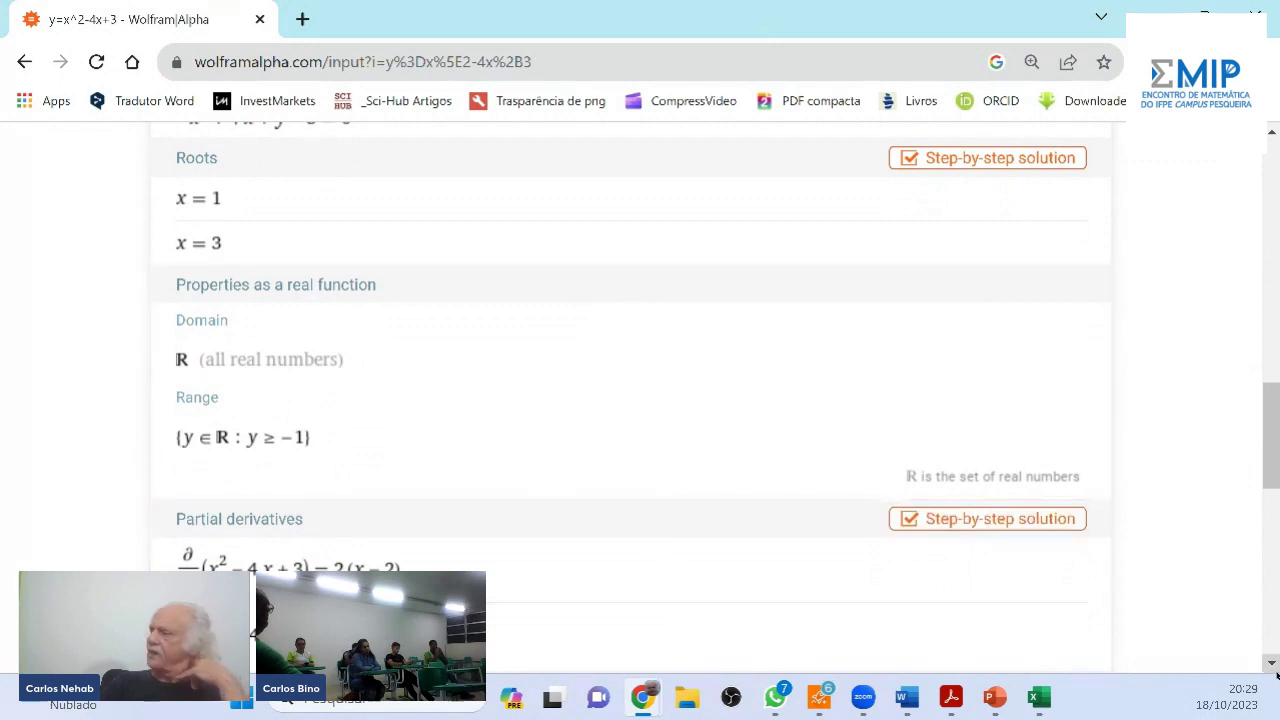
drag(1272, 665, 1273, 666)
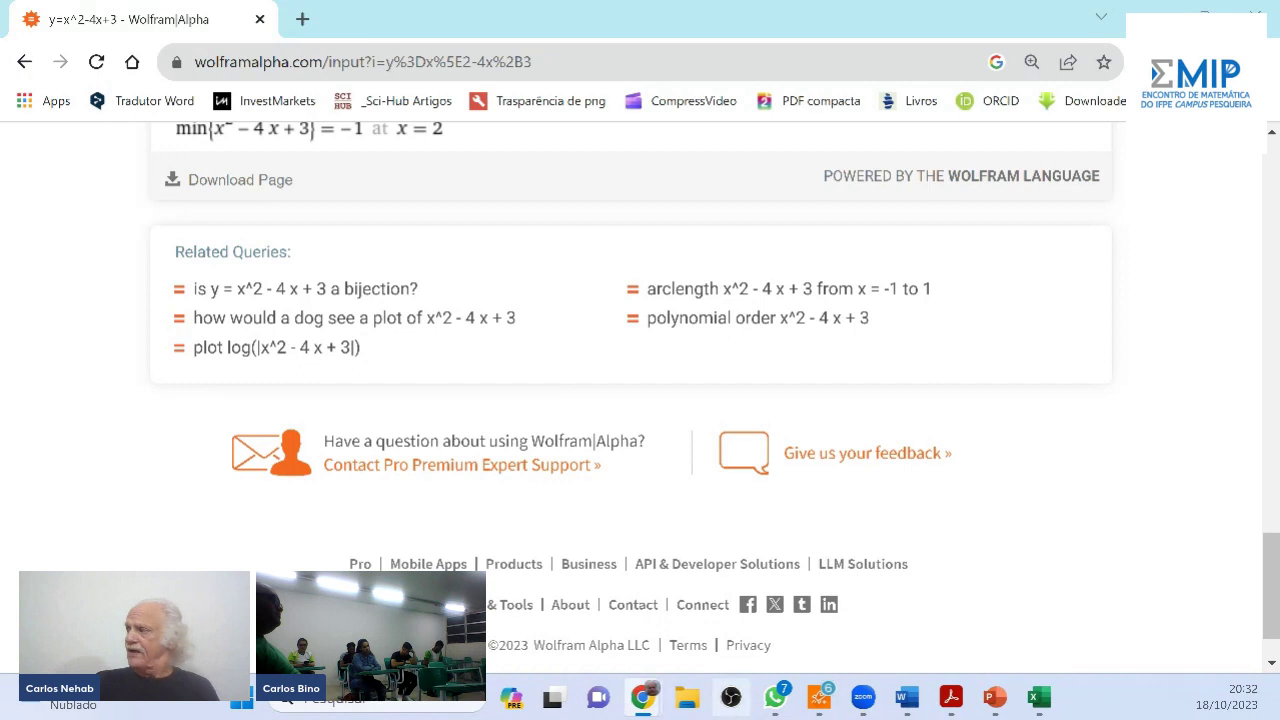
Switch to the Excel workbook and enter the headers n in A1 and a(n) in B1
click(1039, 697)
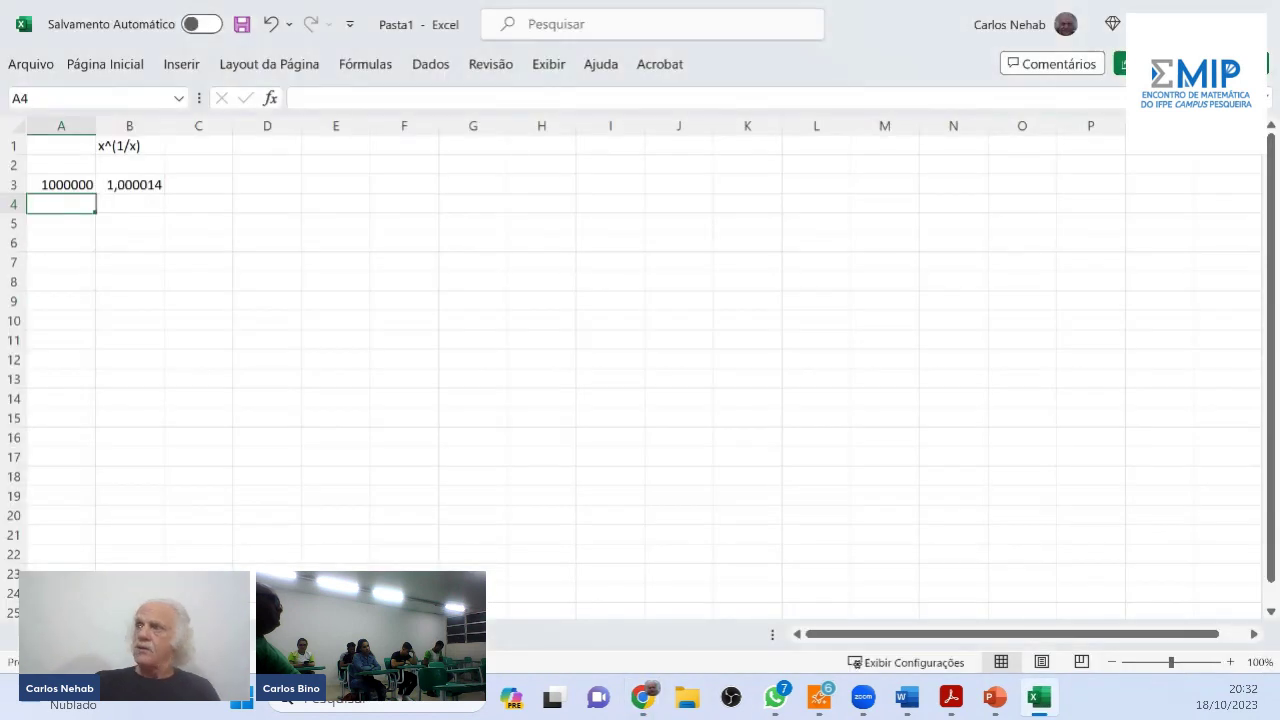
drag(64, 139, 117, 147)
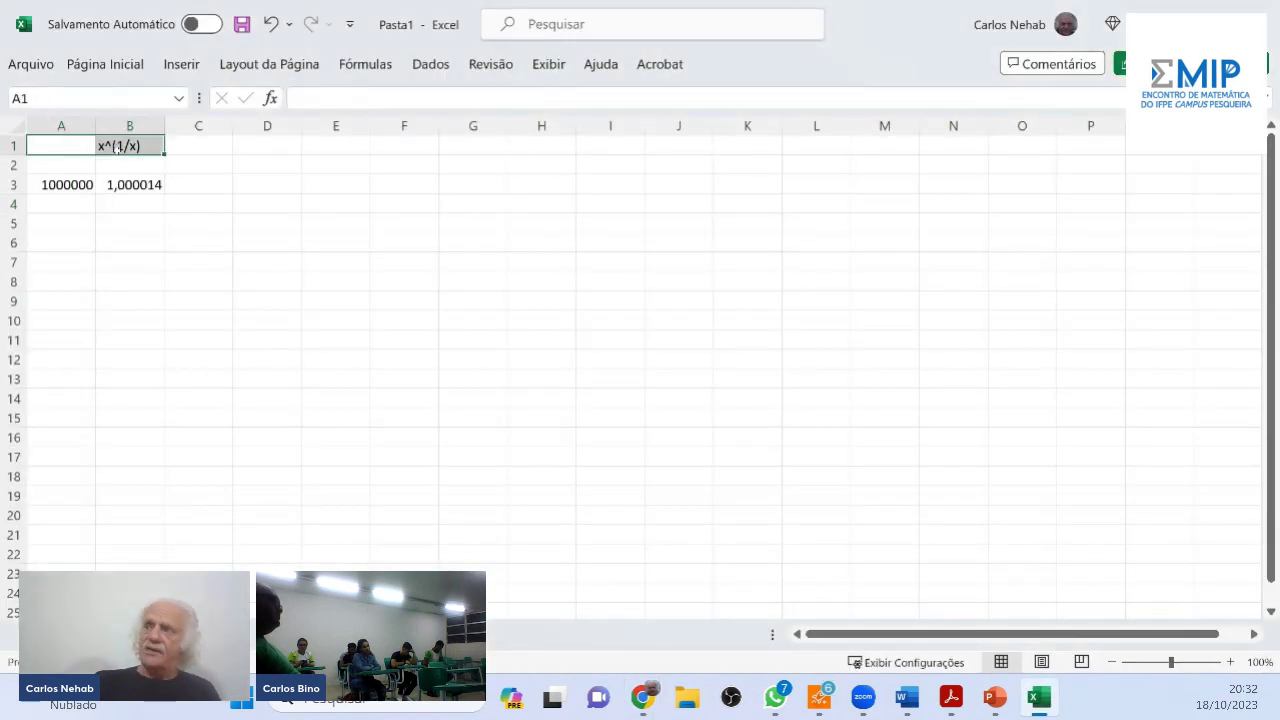
text(n)
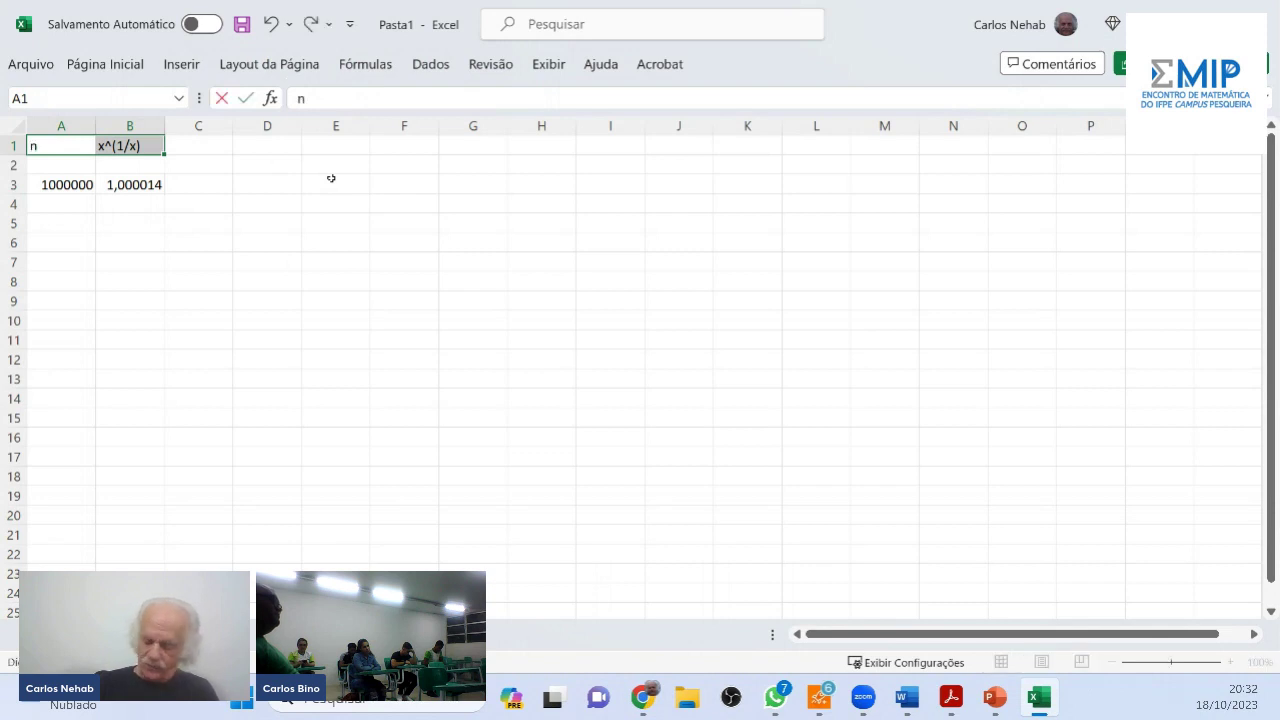
key(Tab)
text(a()
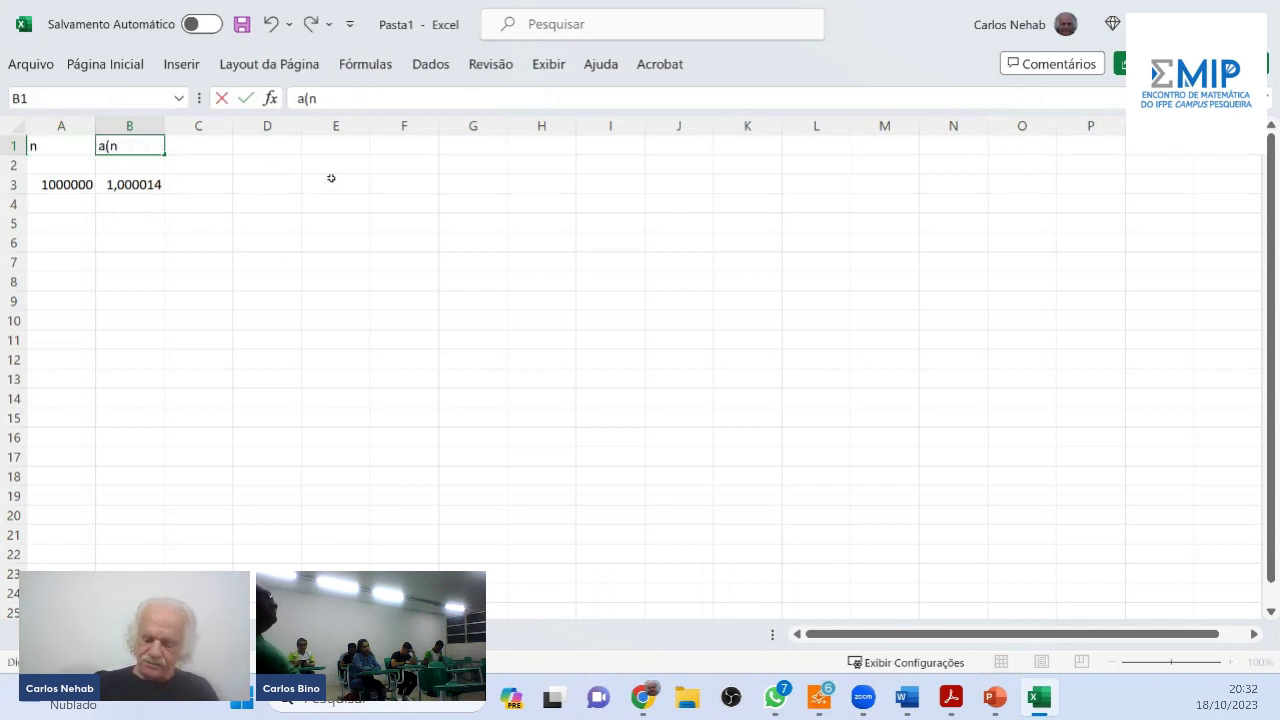
text(n))
key(Return)
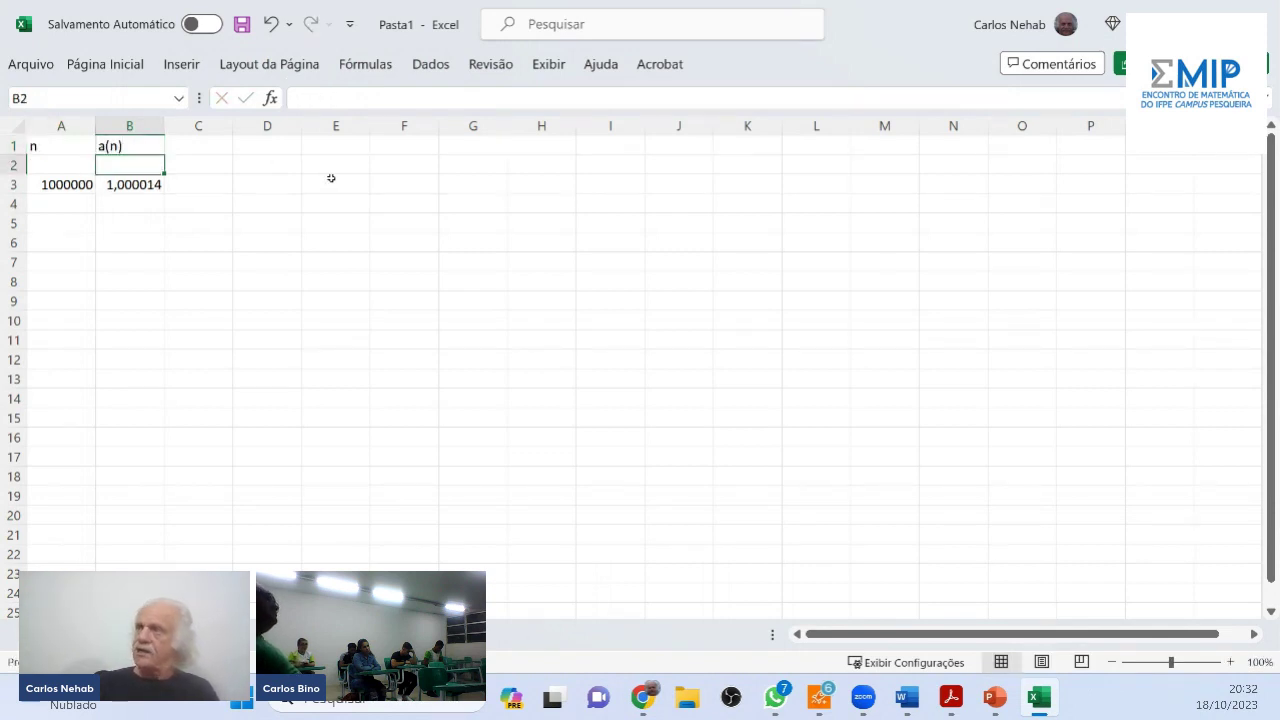
Enter 1 in A2 and 2 in A3, then extend the series down to 20 in A21
key(Down)
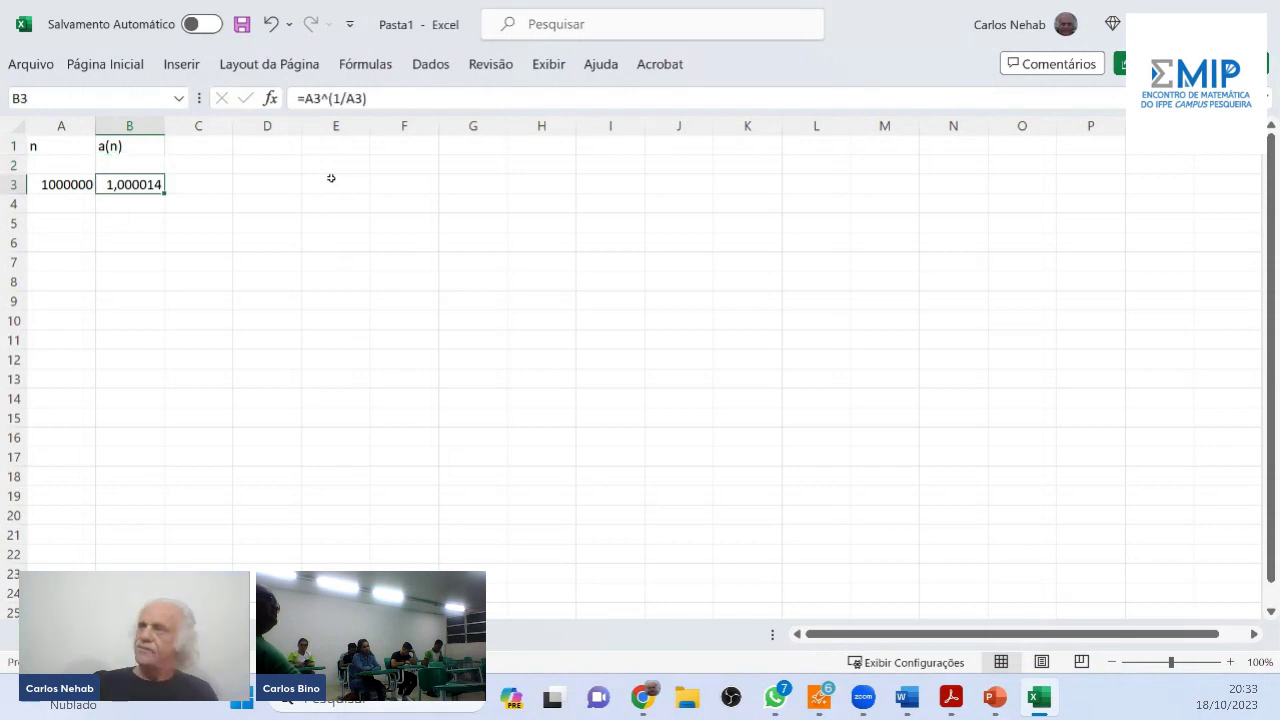
key(Up)
key(Left)
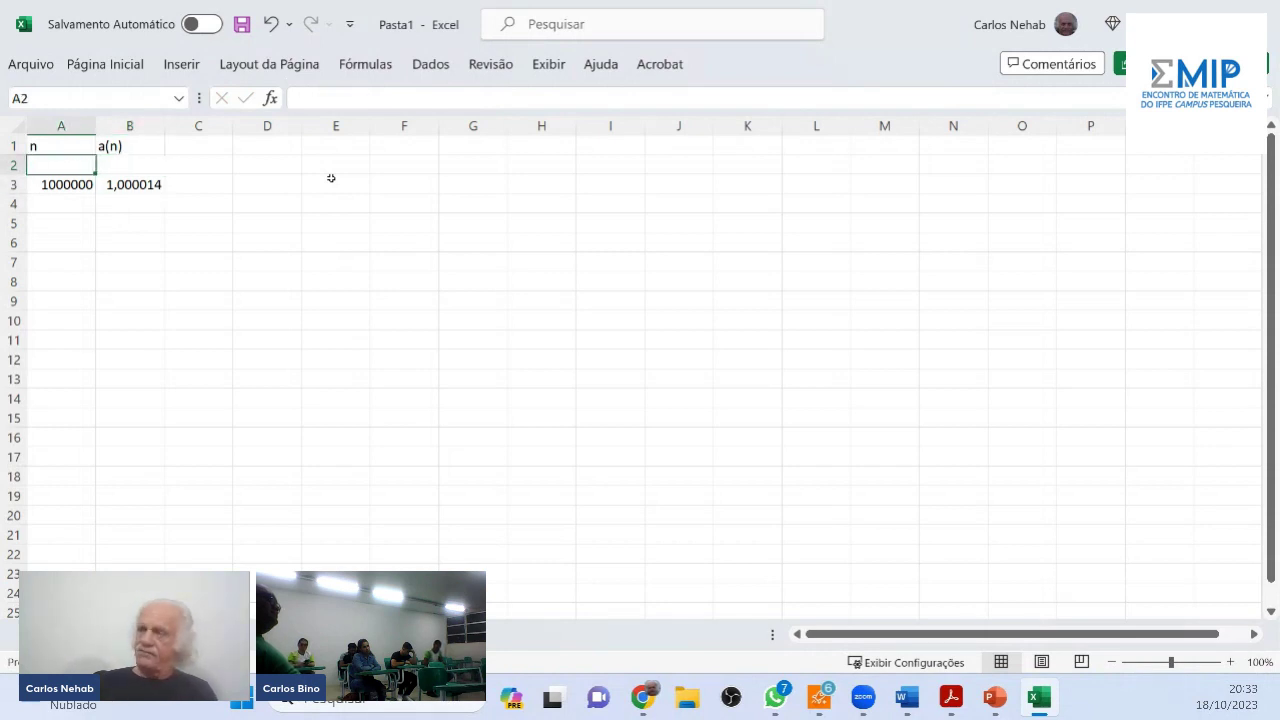
text(1)
key(Return)
text(2)
key(Return)
key(Up)
key(Up)
key(shift+Down)
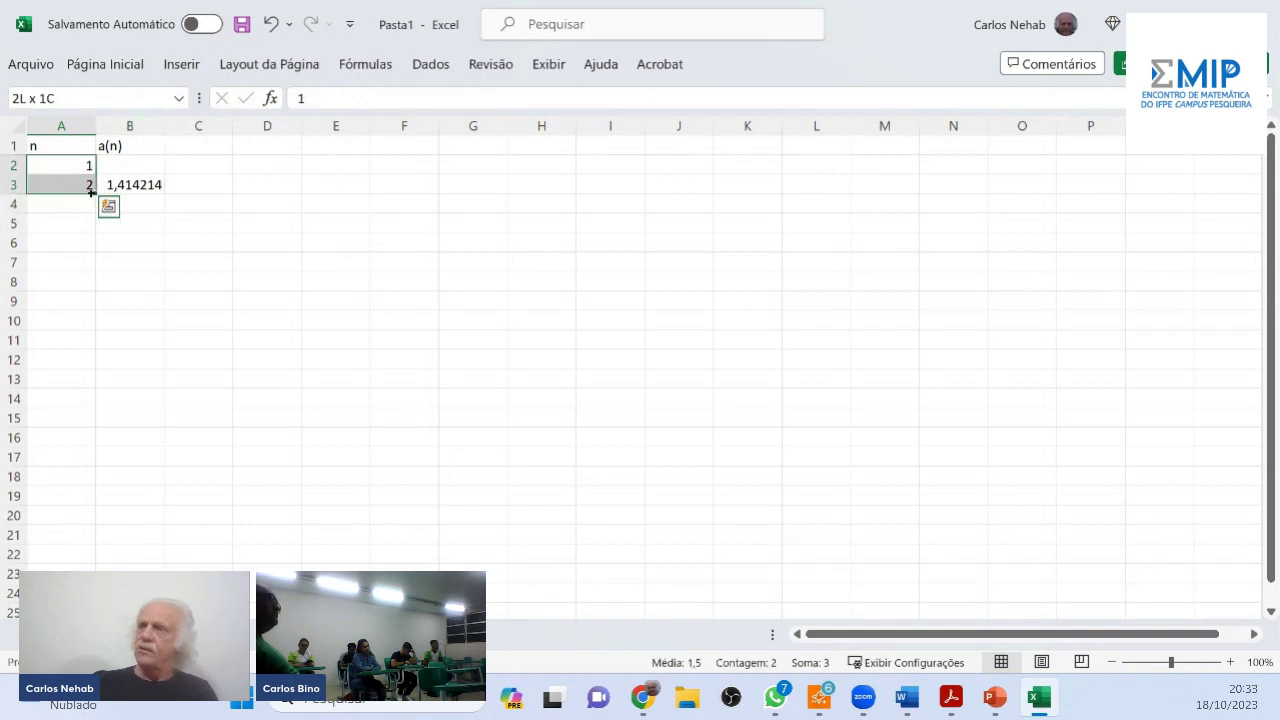
drag(91, 193, 106, 546)
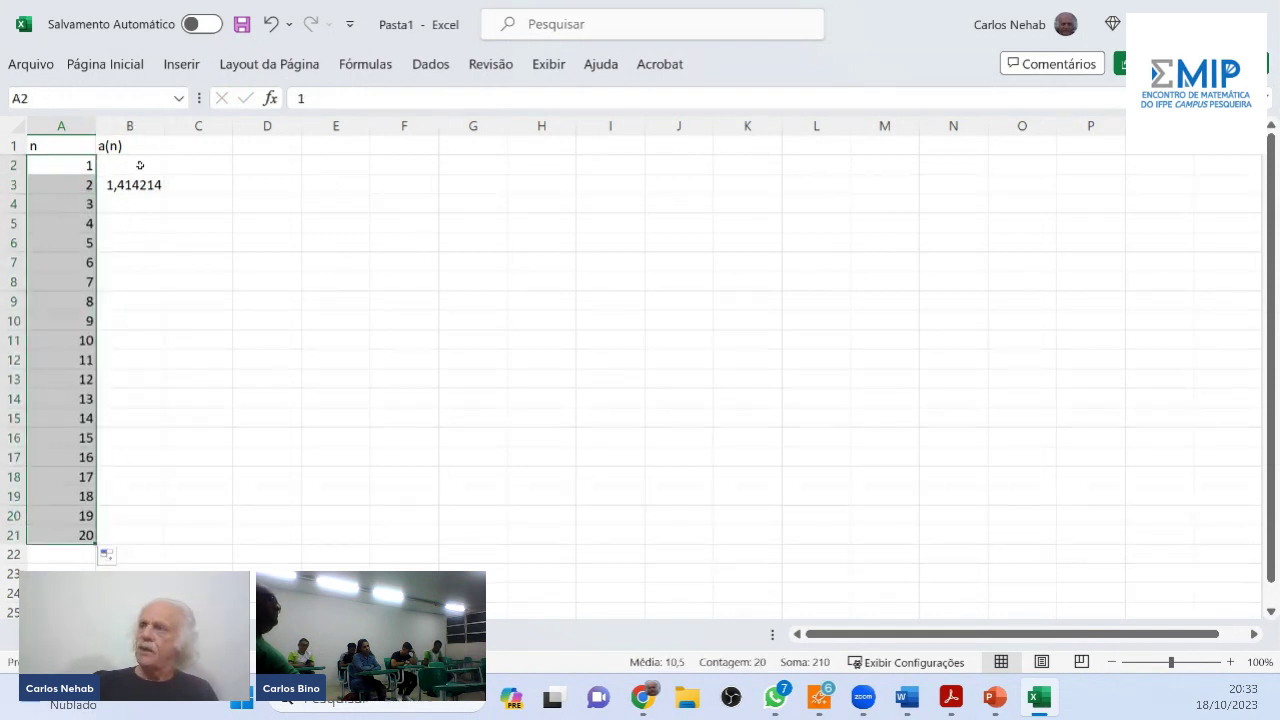
Enter 1 in both B2 and B3 as the first two terms of the sequence
click(145, 164)
text(1)
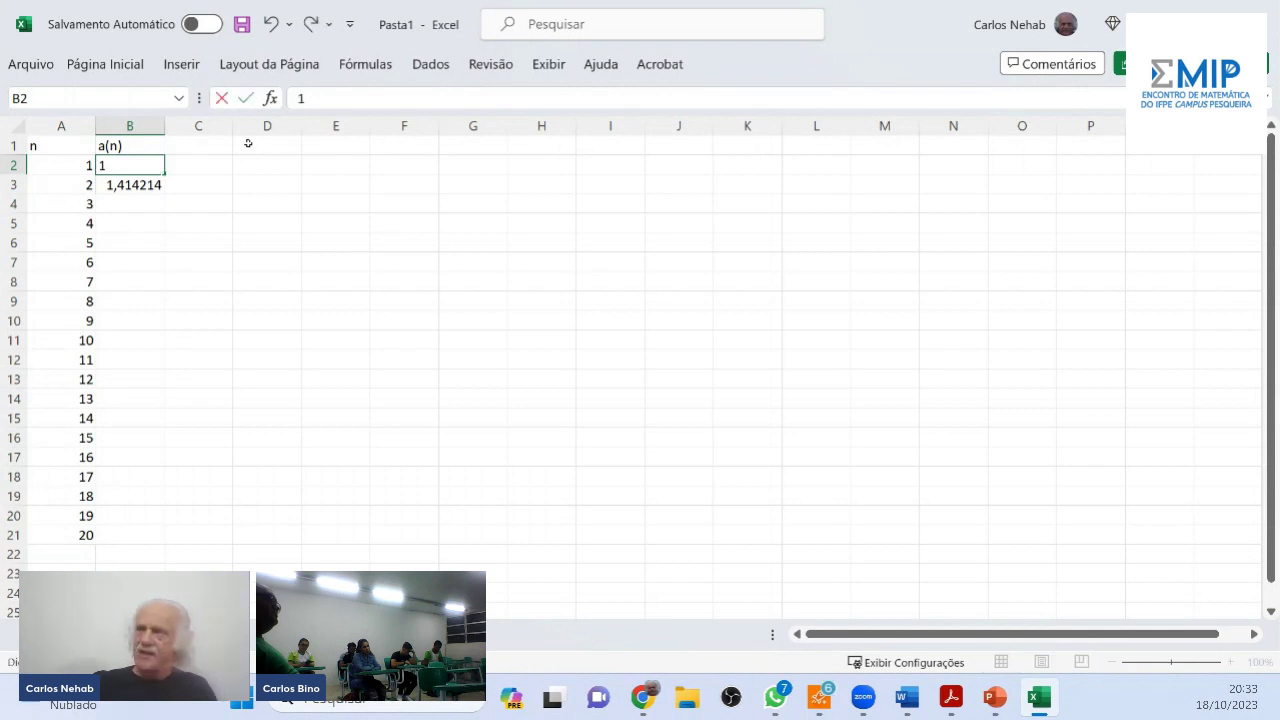
key(Return)
text(1)
key(Return)
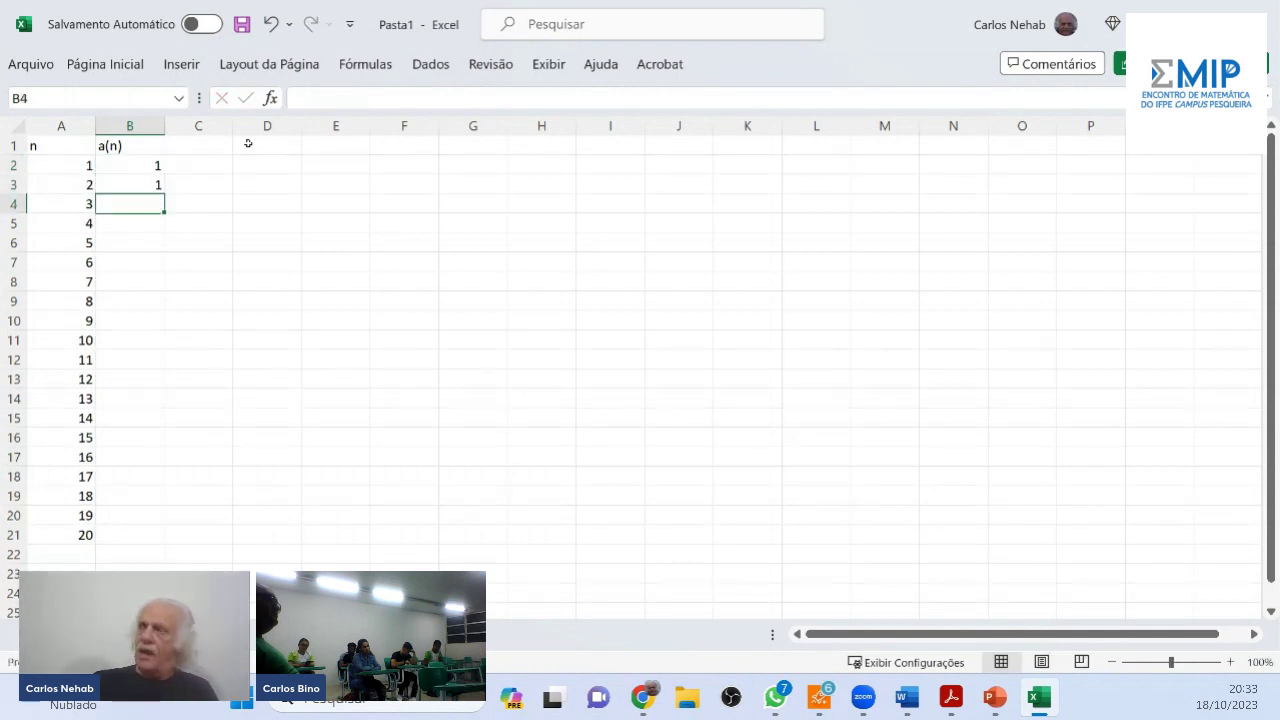
Enter the recurrence formula =B3+B2 in B4 and fill it down to B21
text(=)
key(Up)
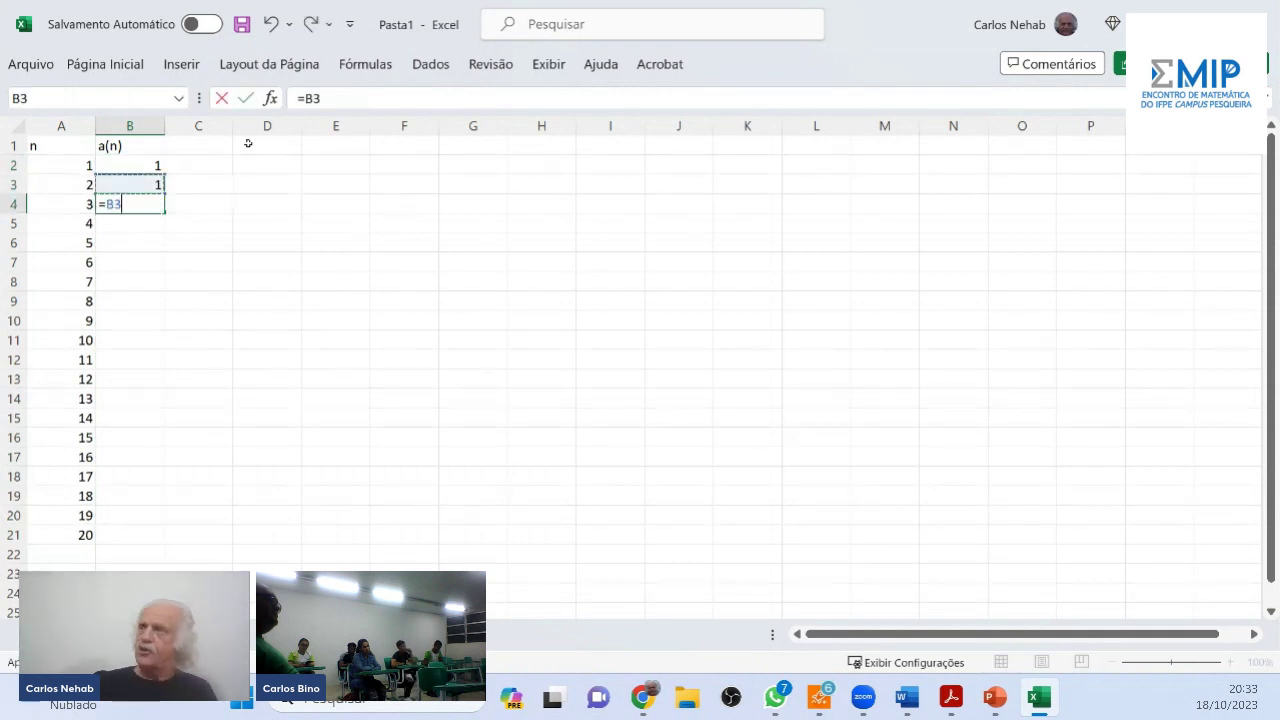
text(+)
key(Up)
key(Up)
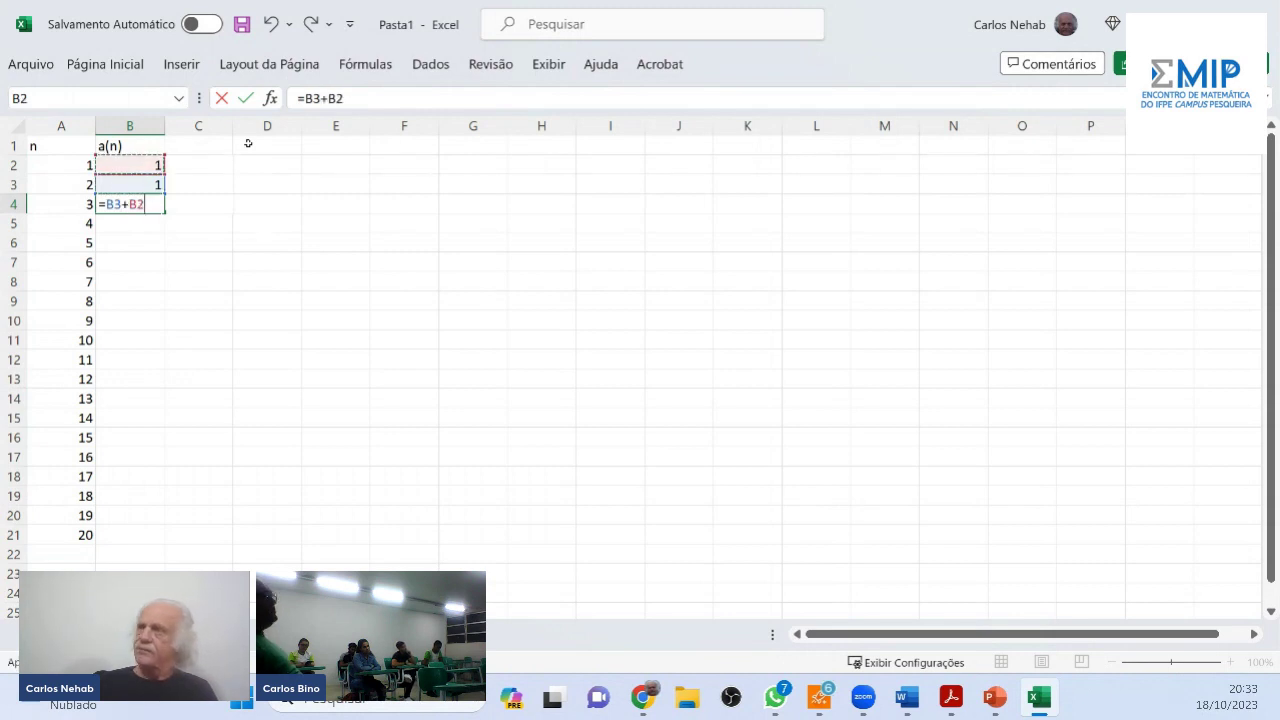
key(Return)
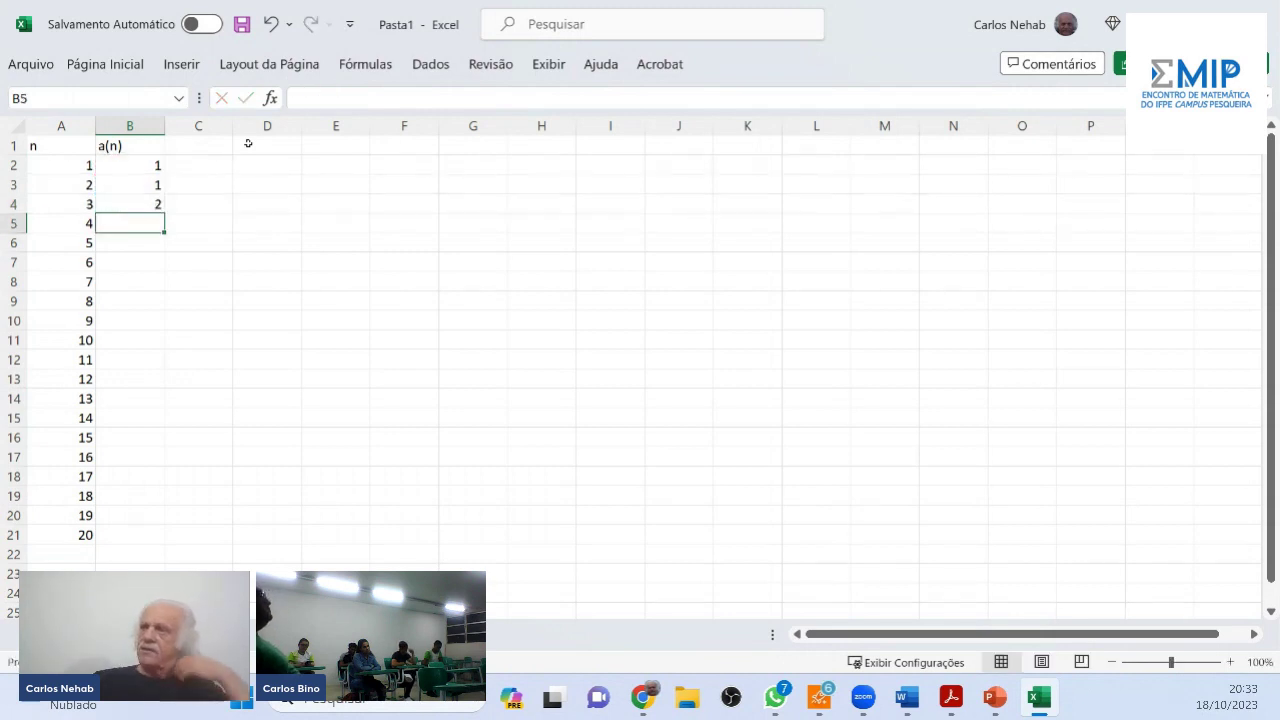
click(140, 203)
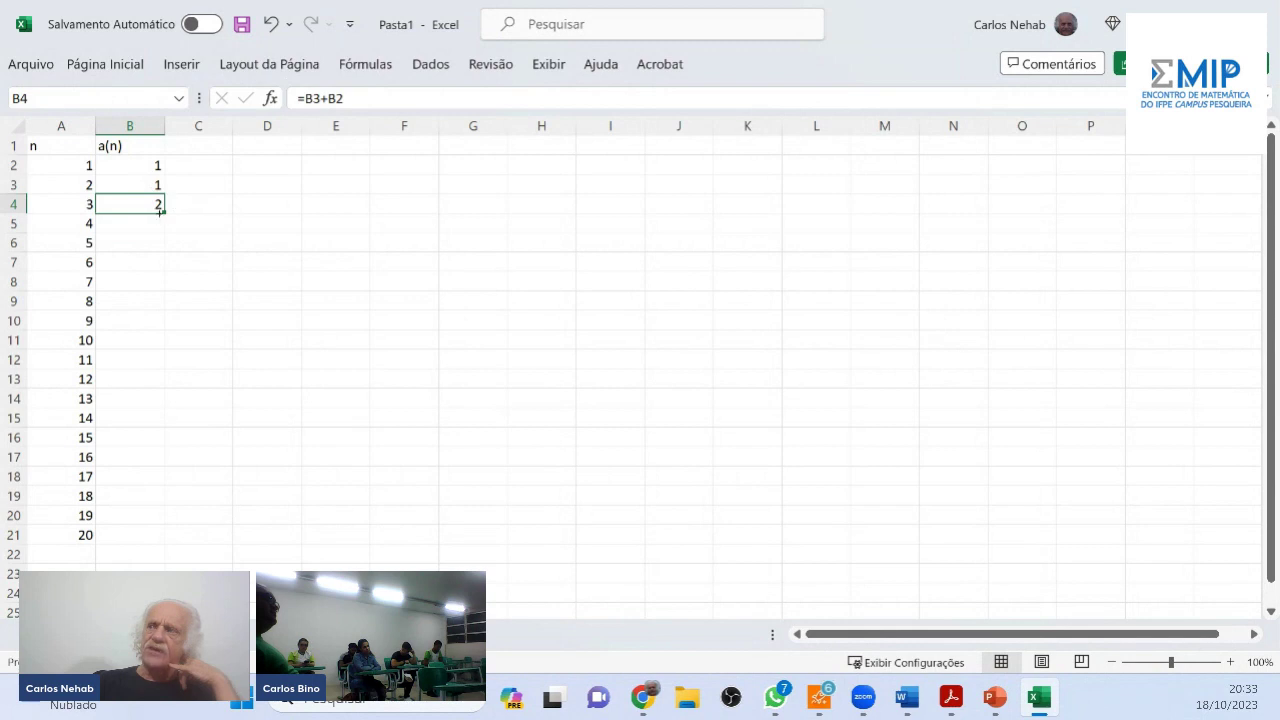
drag(163, 209, 165, 543)
click(323, 403)
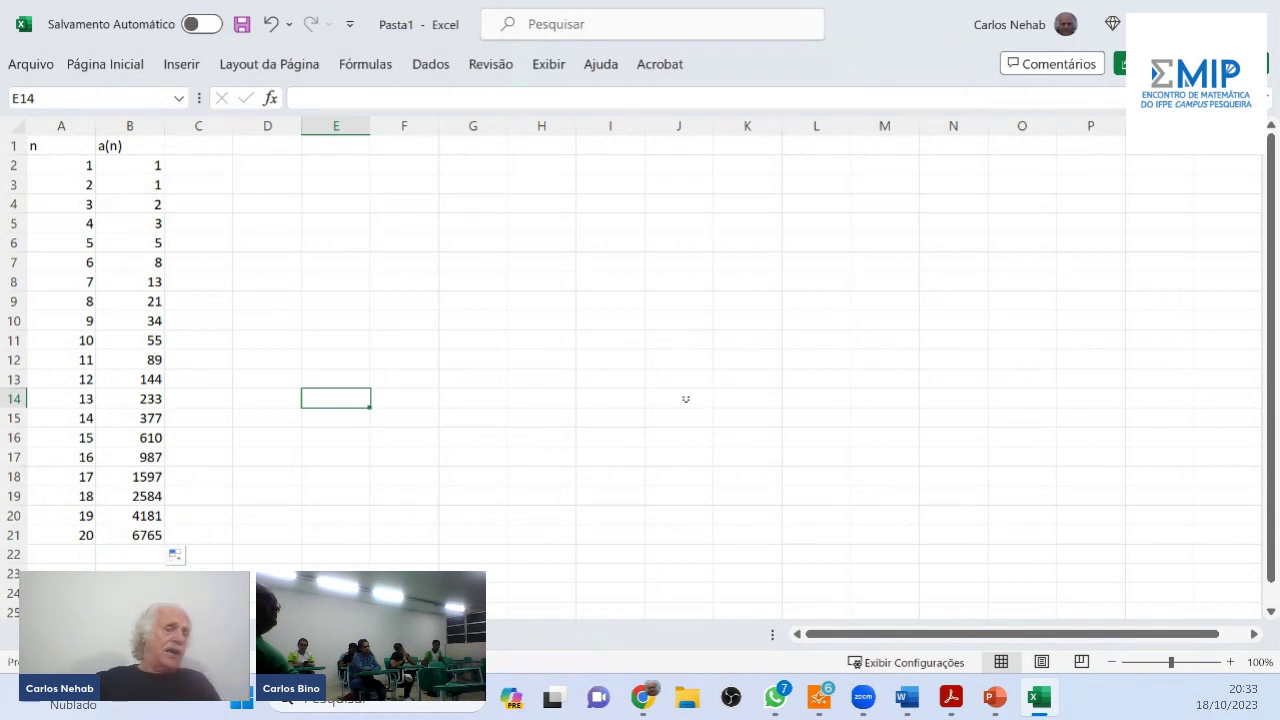
Add the header q in C1 for the column of quotients between consecutive terms
click(198, 145)
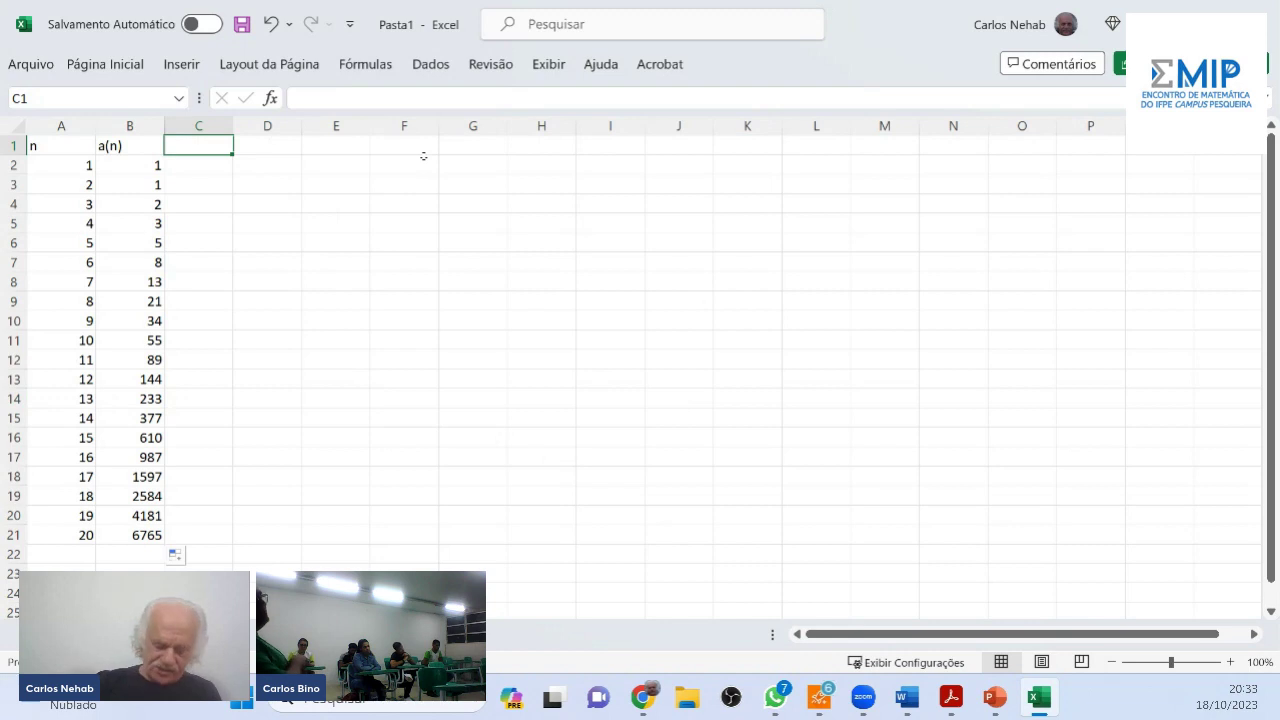
text(q)
key(Return)
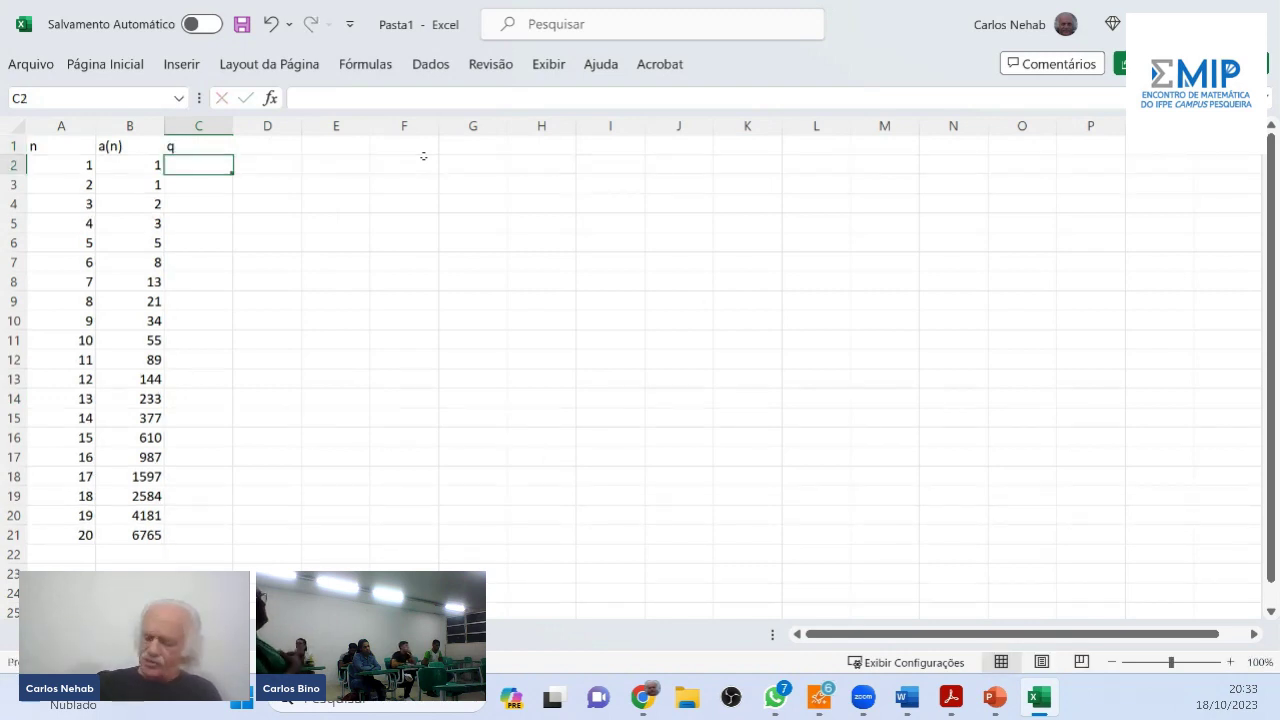
Try a quotient formula in C3 that divides B3 by the empty cell directly above C3
text(=)
key(BackSpace)
key(Return)
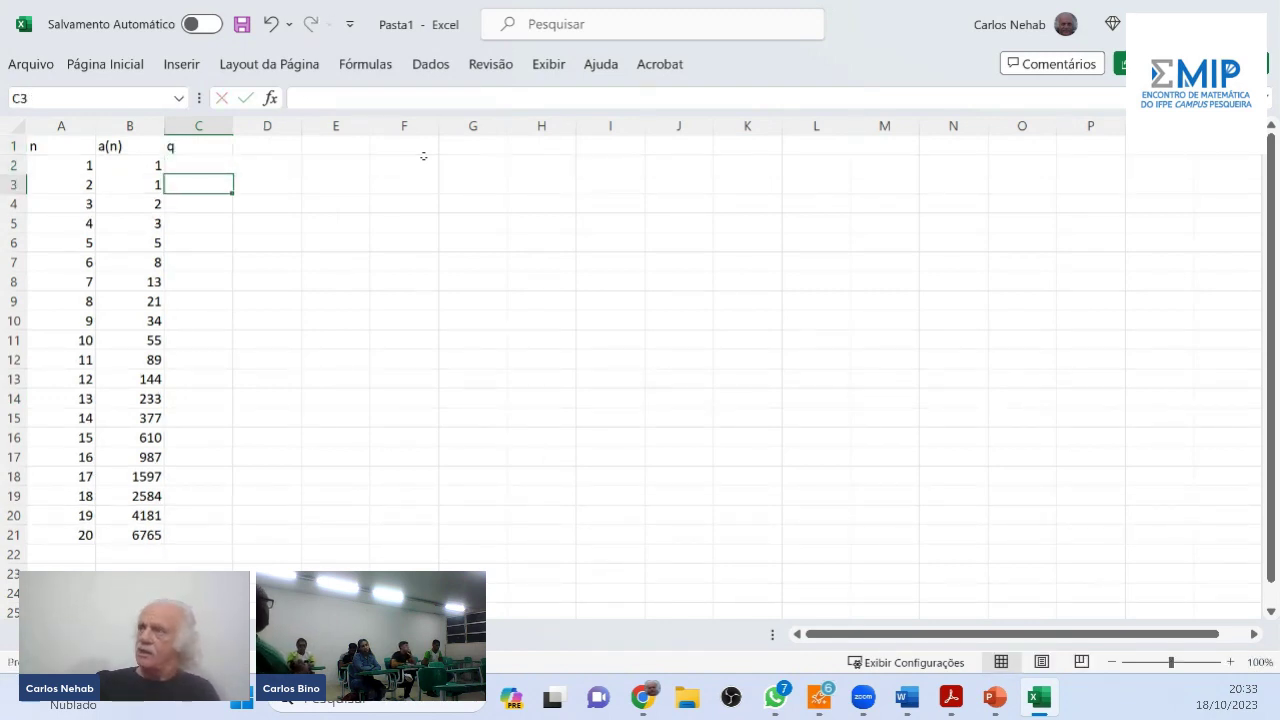
text(=)
key(Left)
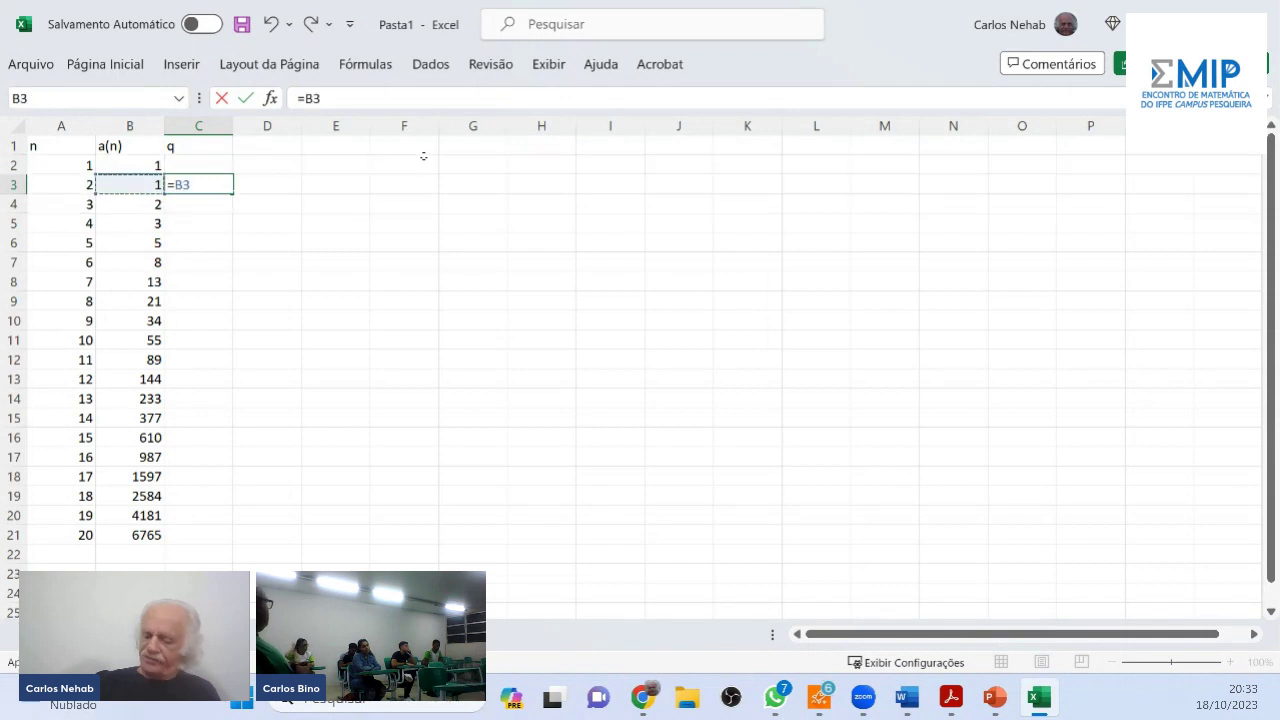
text(/)
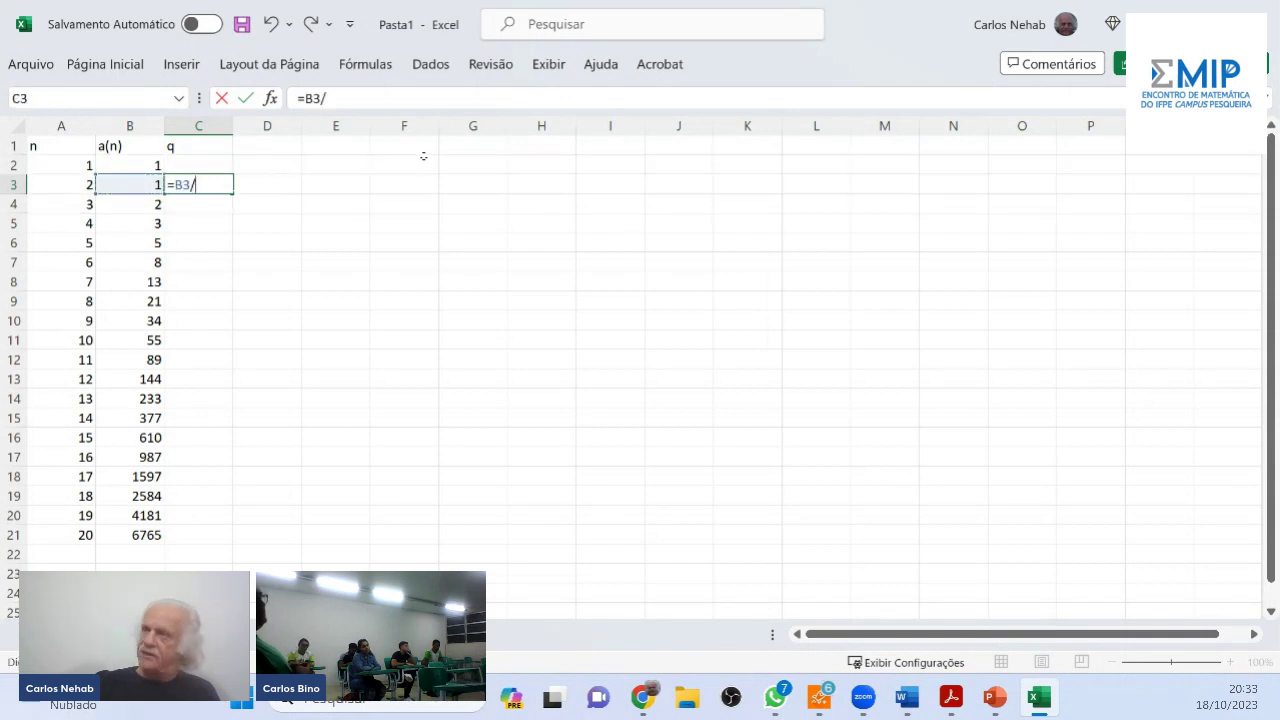
key(Up)
key(Return)
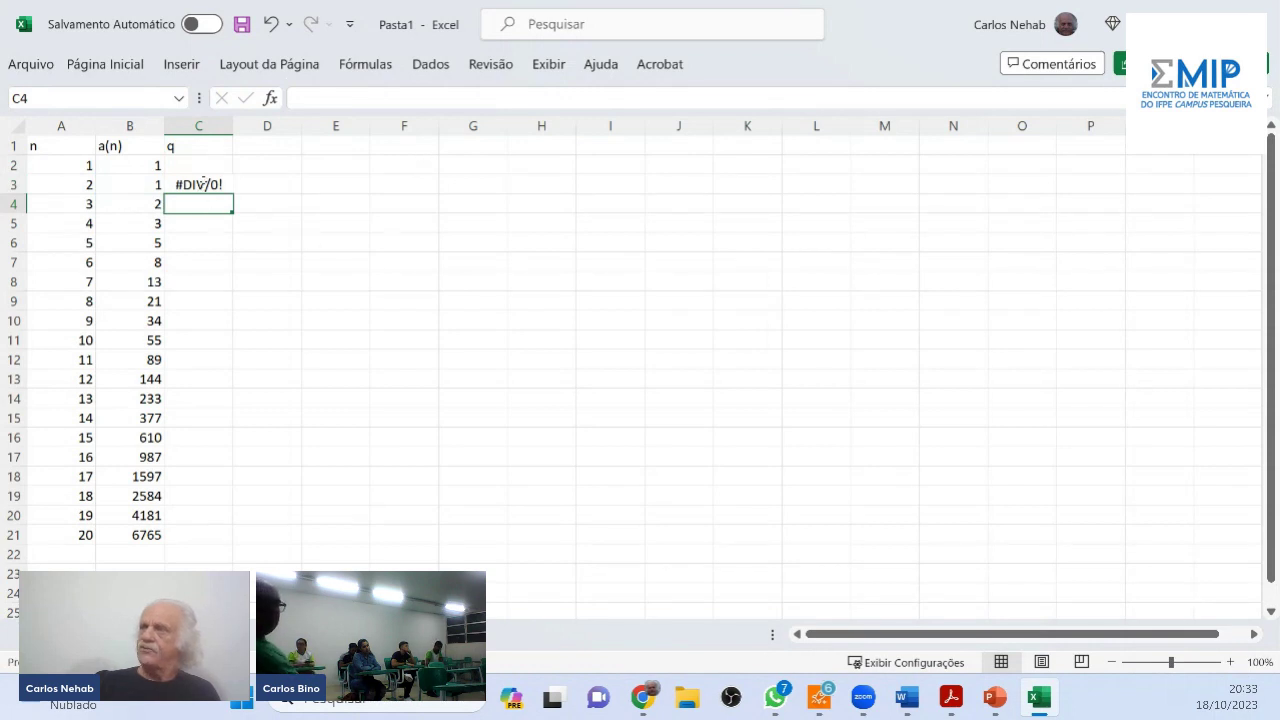
Replace the formula in C3 with =B3/B2 to divide the term by its predecessor
click(203, 184)
text(=)
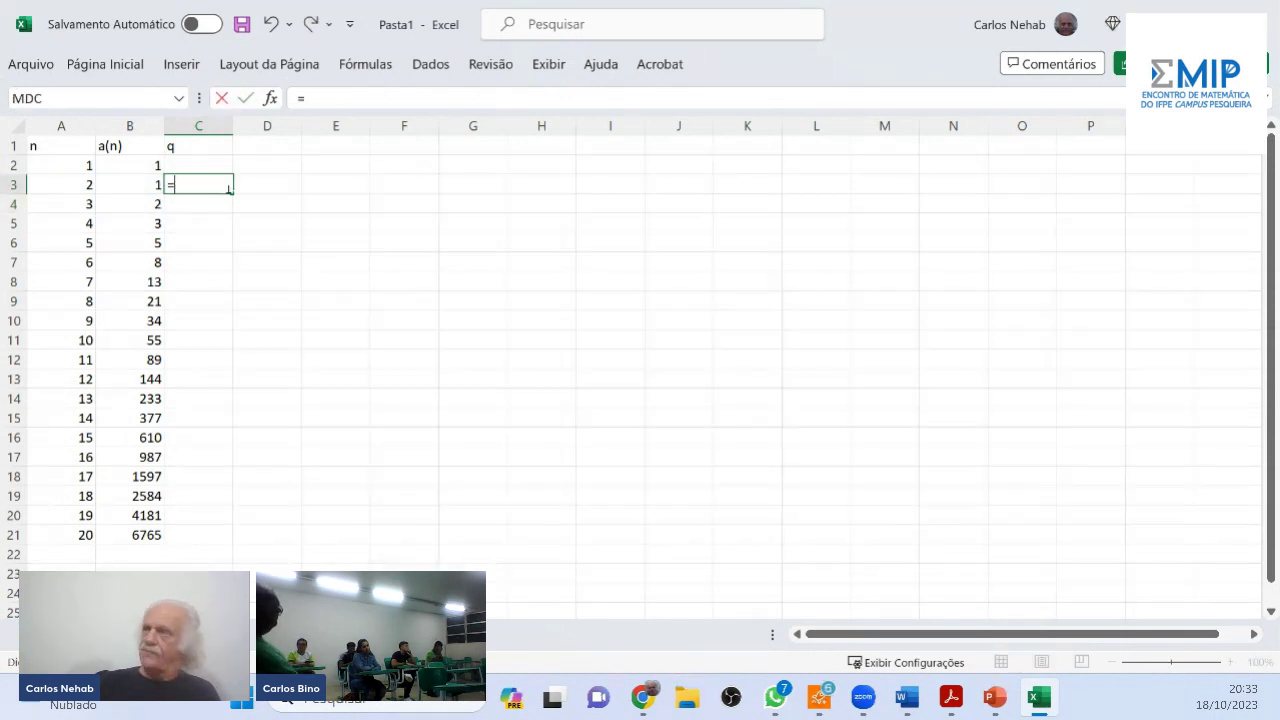
key(Left)
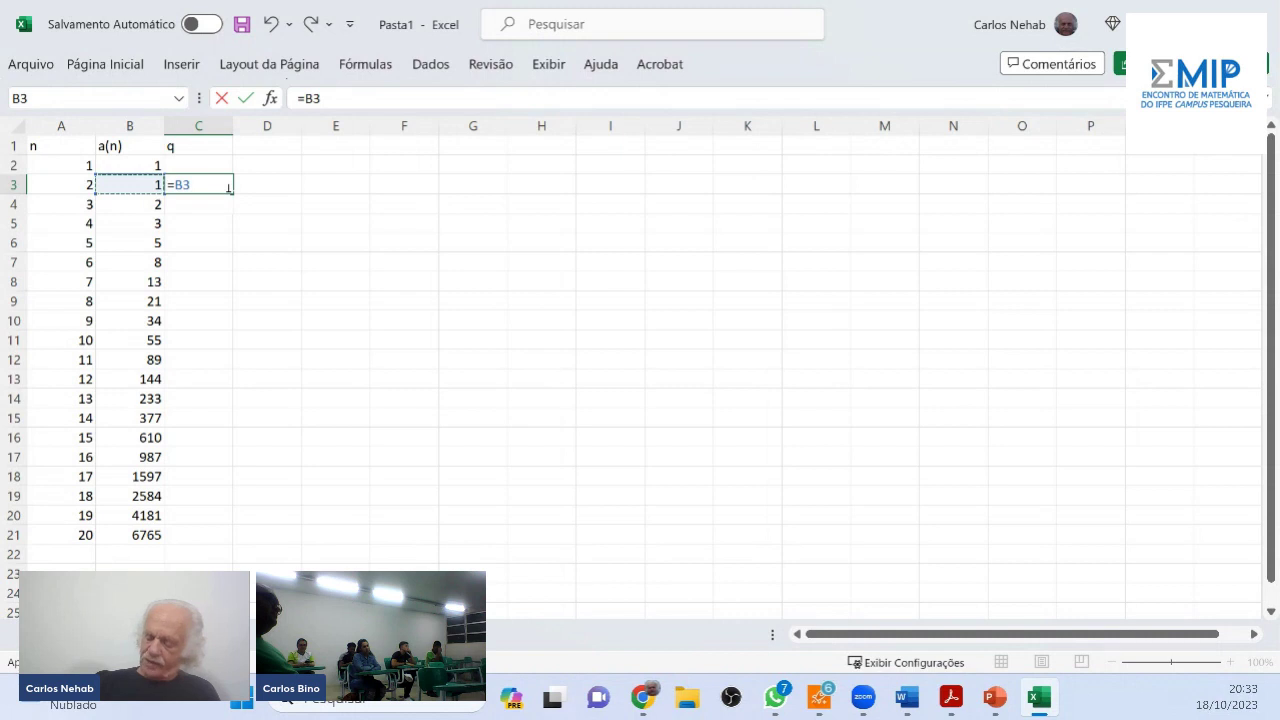
text(/)
key(Up)
key(Left)
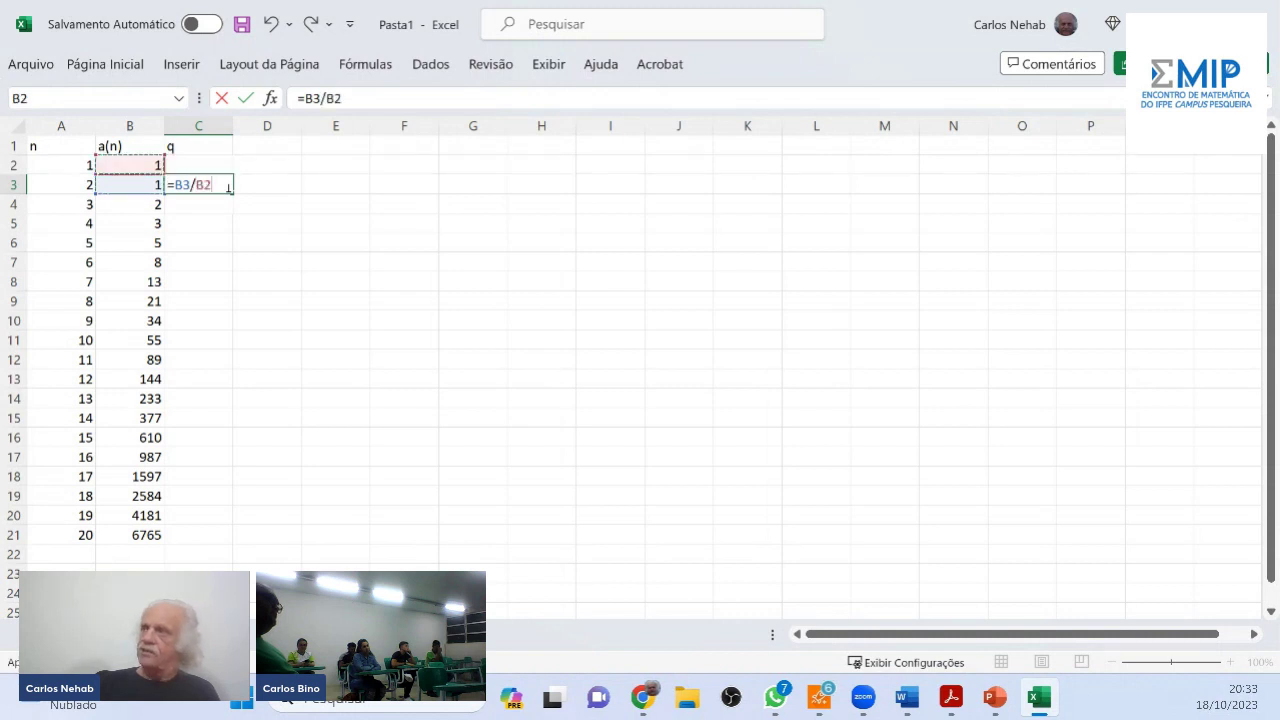
key(Return)
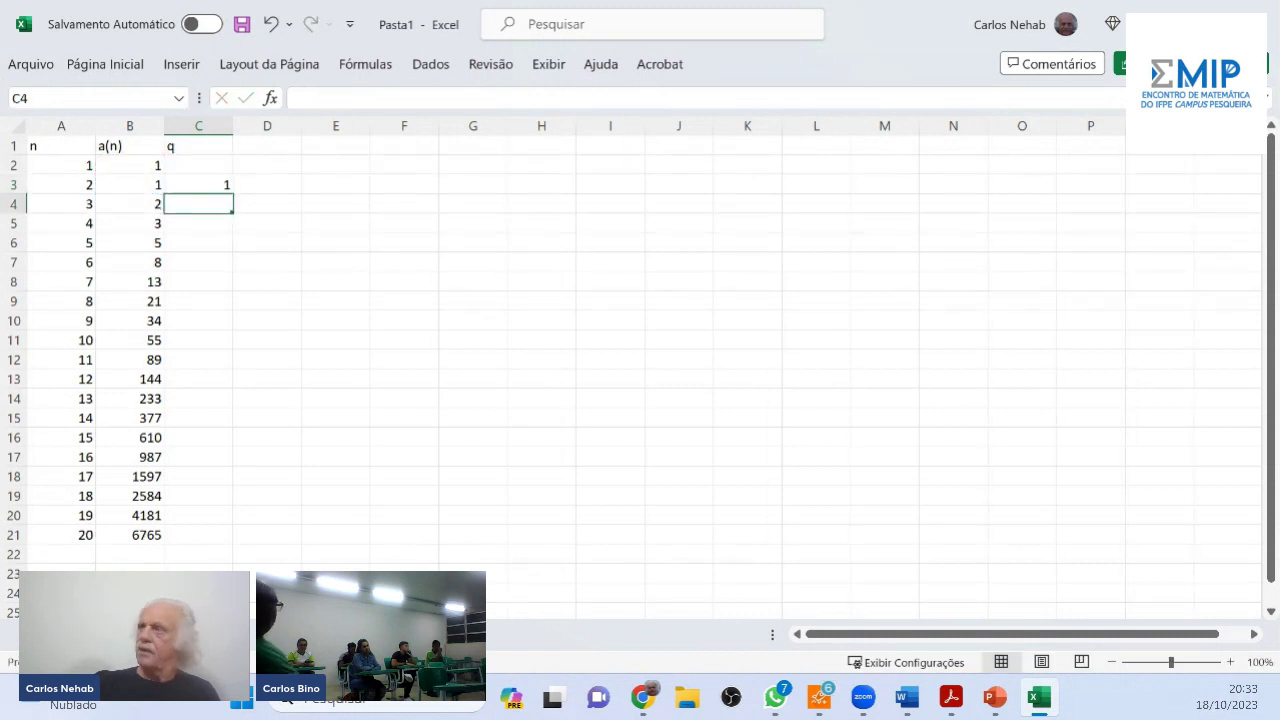
Check the formula in C3 and fill it down through C22
double_click(195, 185)
click(343, 98)
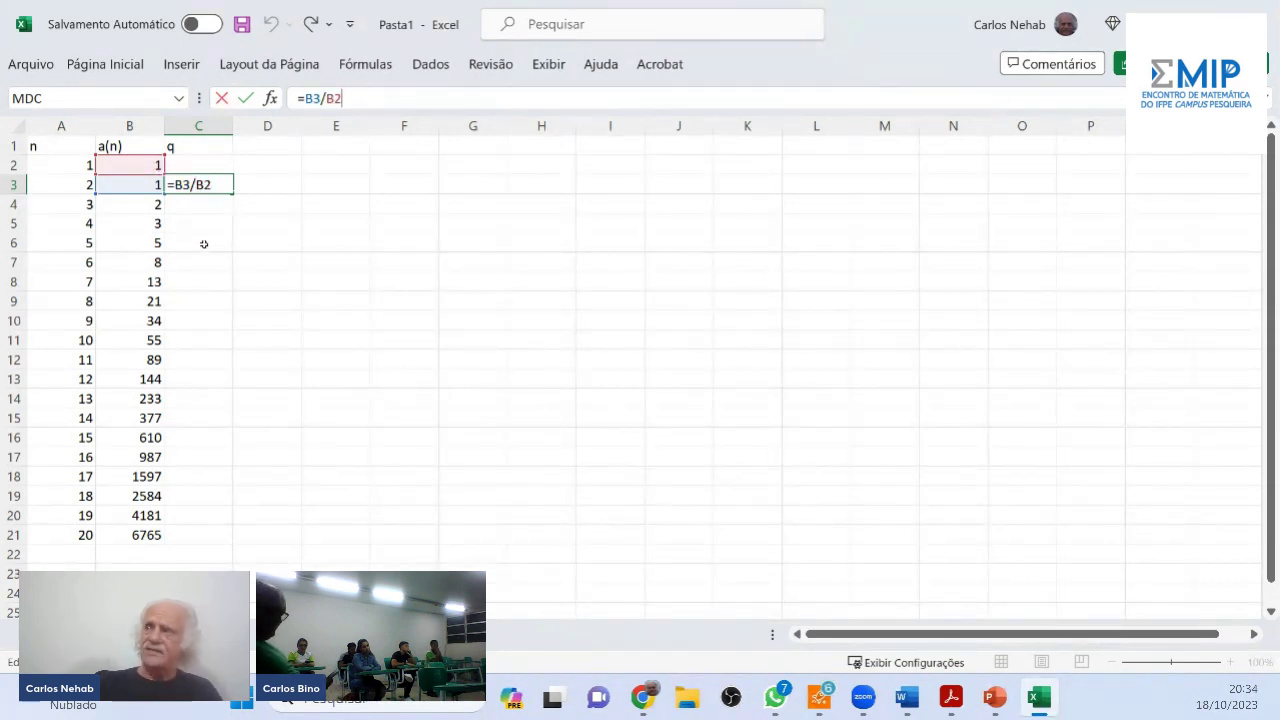
key(ctrl+Return)
drag(231, 190, 264, 552)
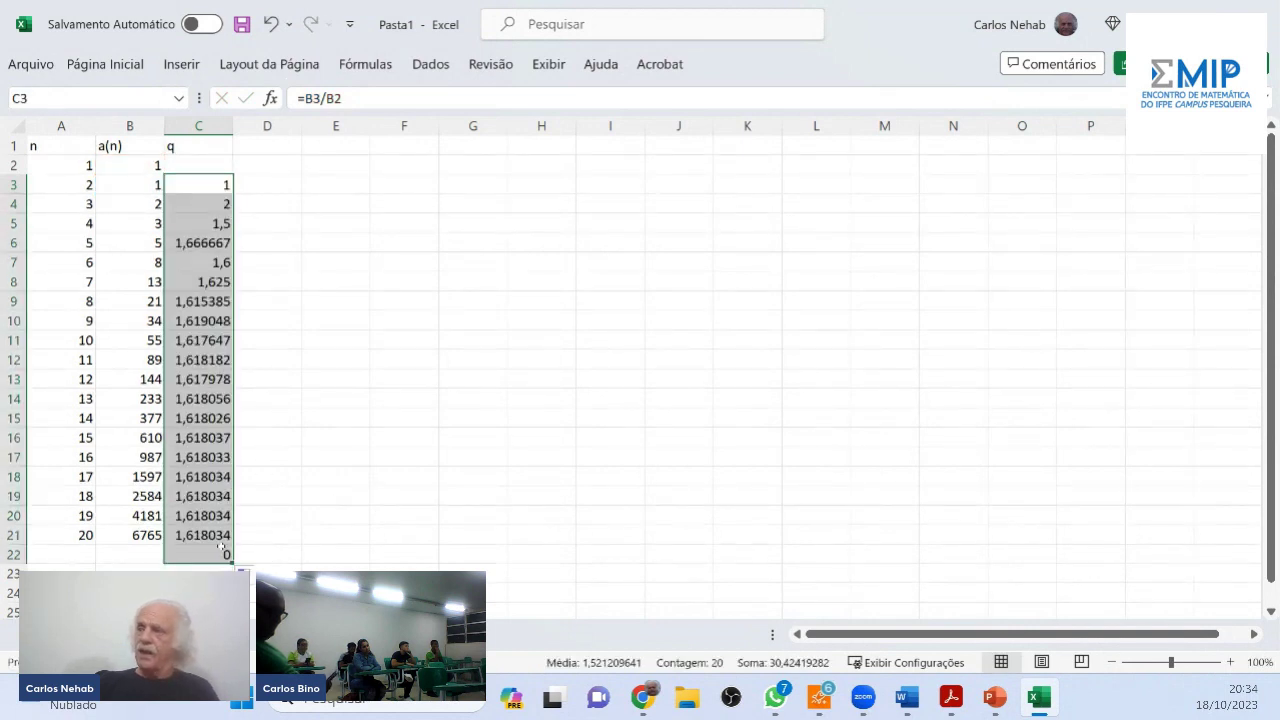
Widen column C to show more decimals of the quotients, and inspect the ratios in C18, C21 and C20
click(203, 537)
drag(231, 122, 312, 122)
click(268, 479)
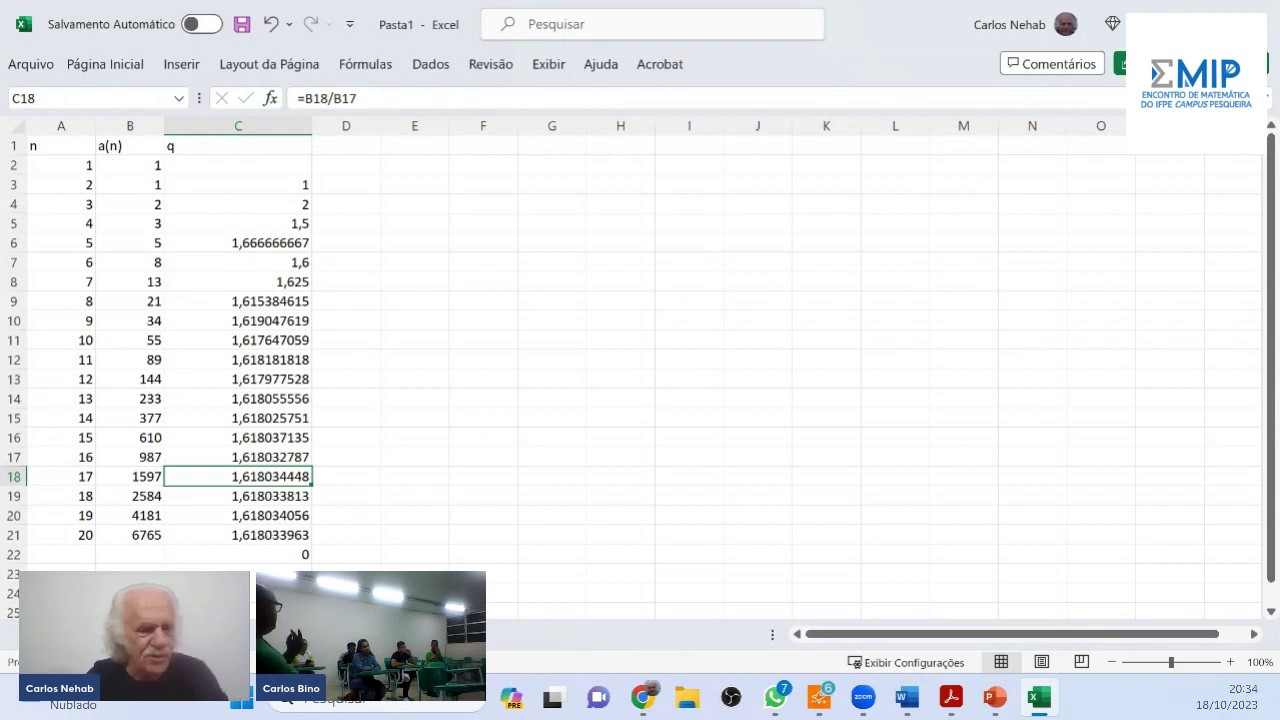
click(262, 537)
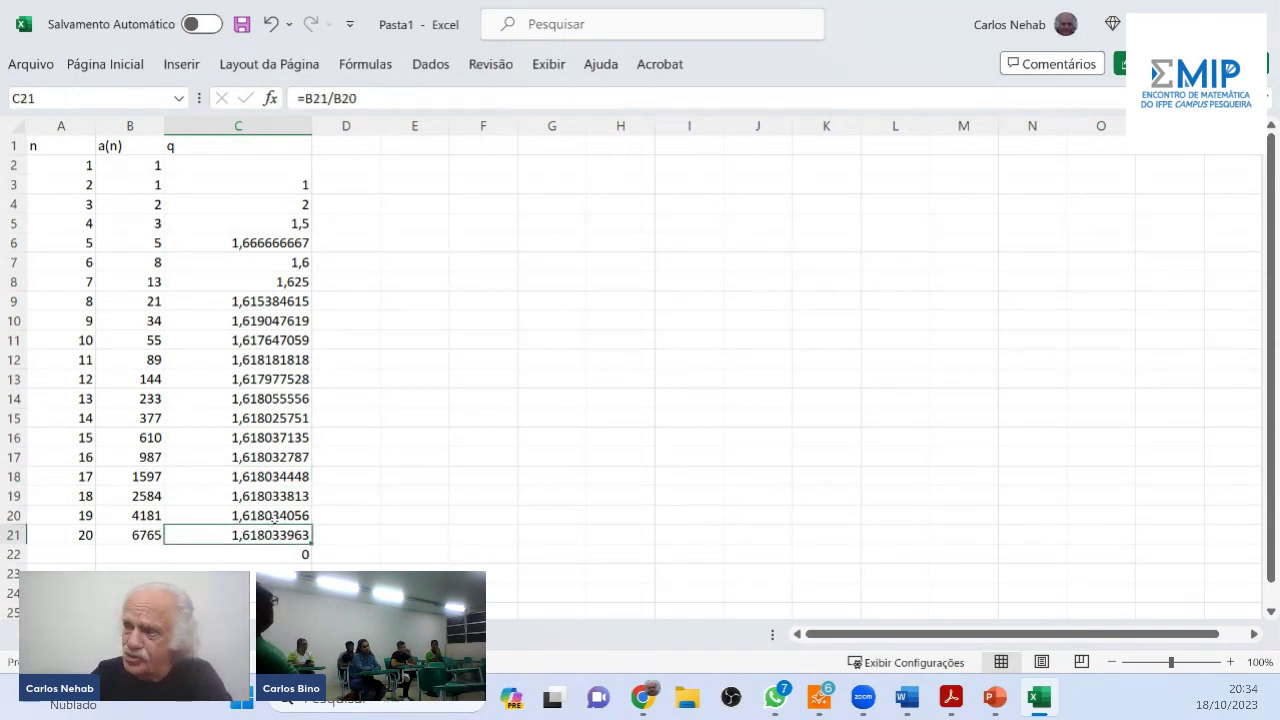
click(274, 517)
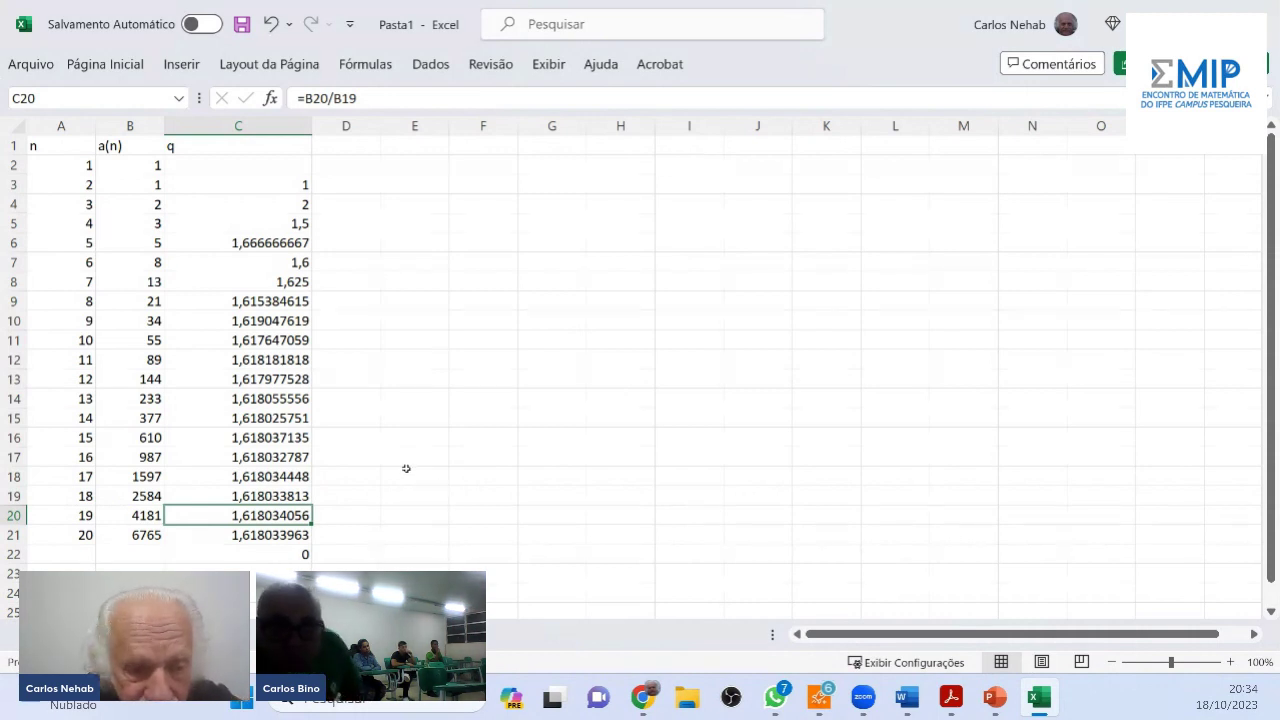
Enlarge the worksheet view to 200% and return to the start of the table
click(548, 64)
click(618, 102)
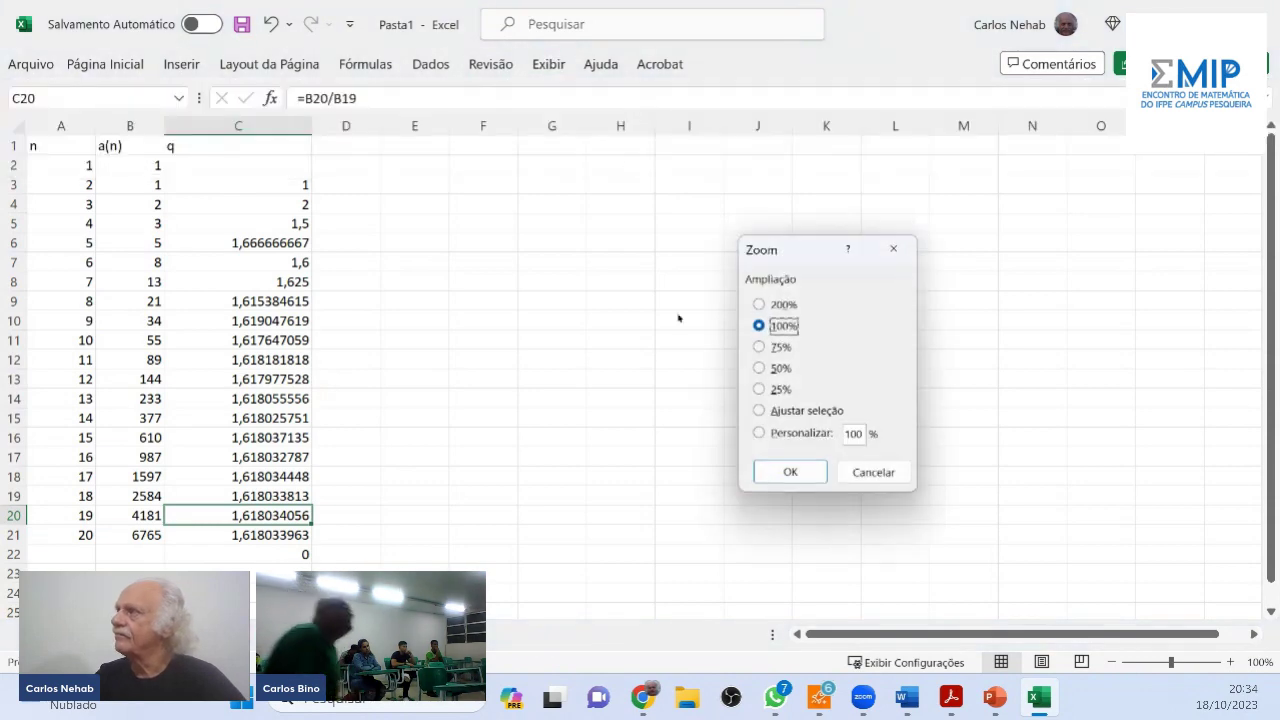
click(782, 305)
click(787, 472)
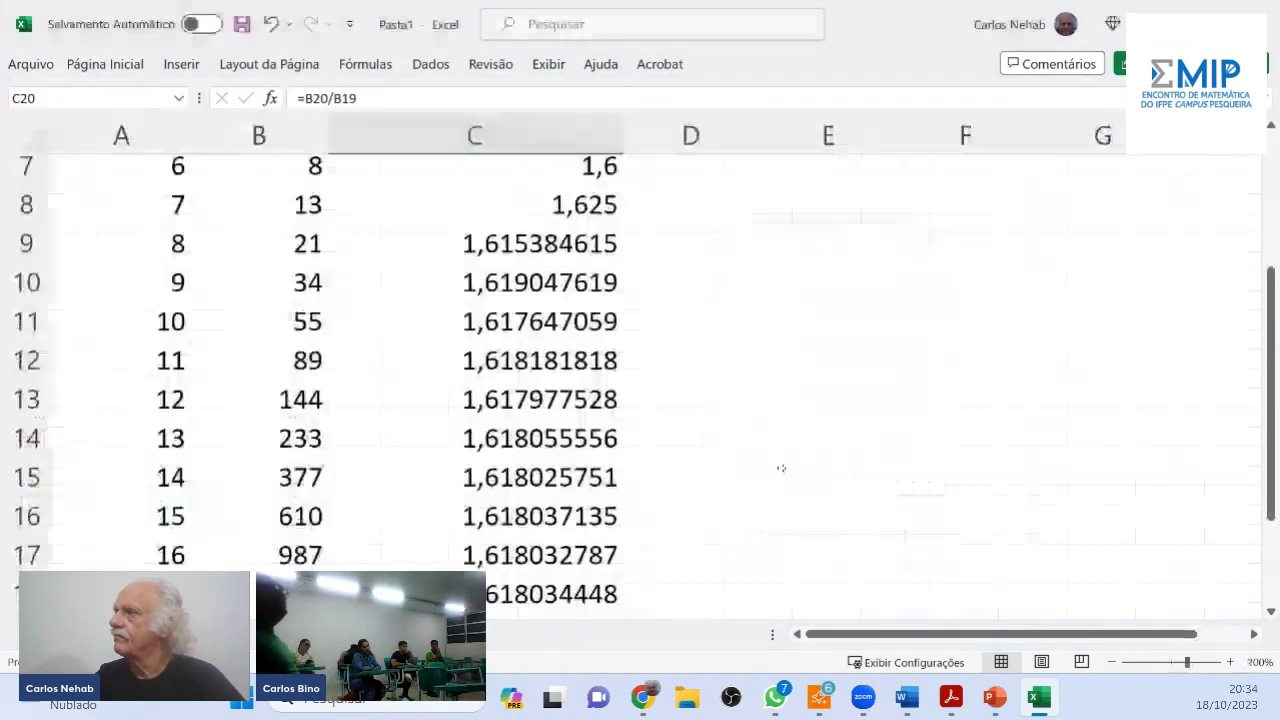
scroll(631, 180, down, 1)
click(745, 255)
drag(1271, 345, 1271, 150)
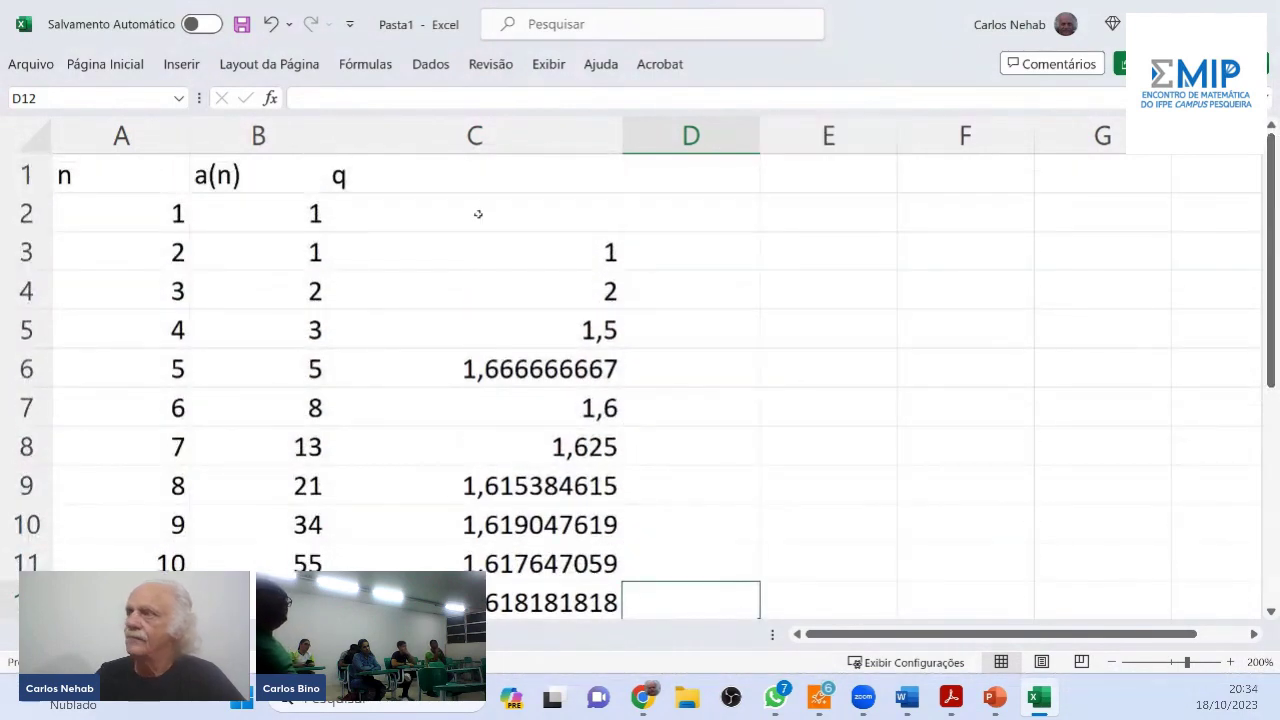
Clear the contents of columns A to C from row 2 through row 21, keeping the headers
click(135, 217)
click(276, 217)
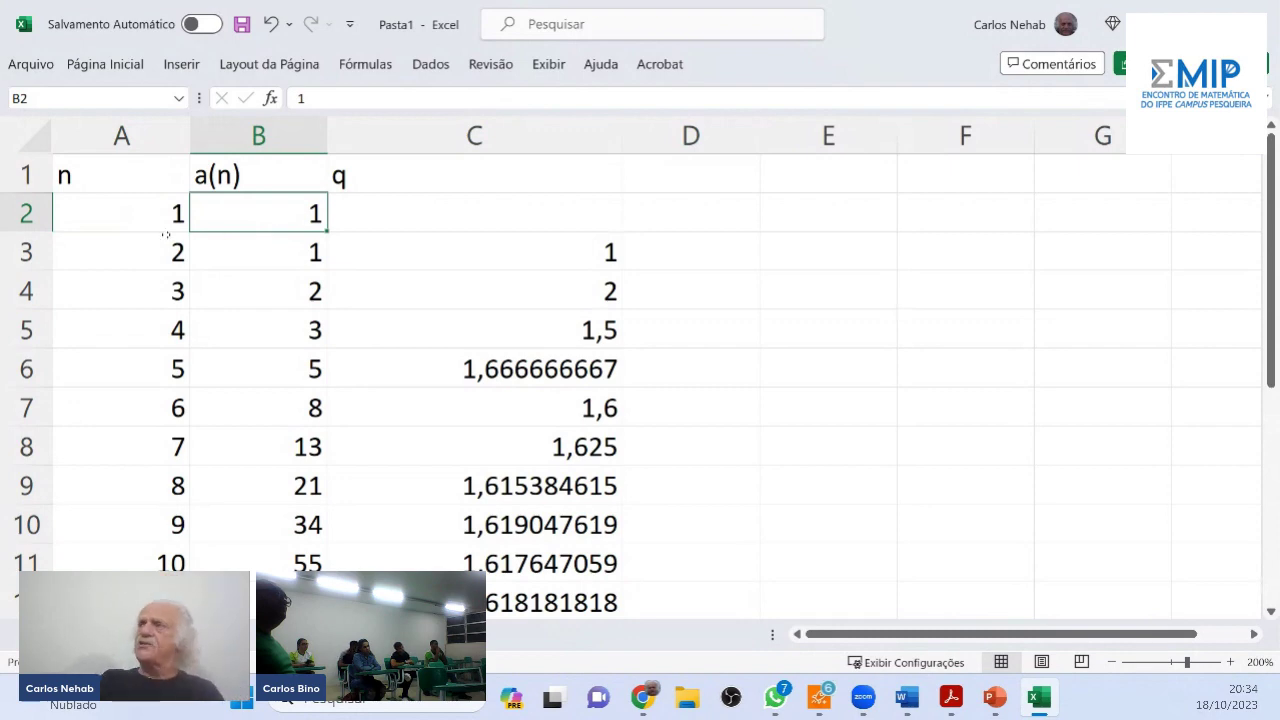
drag(137, 212, 551, 498)
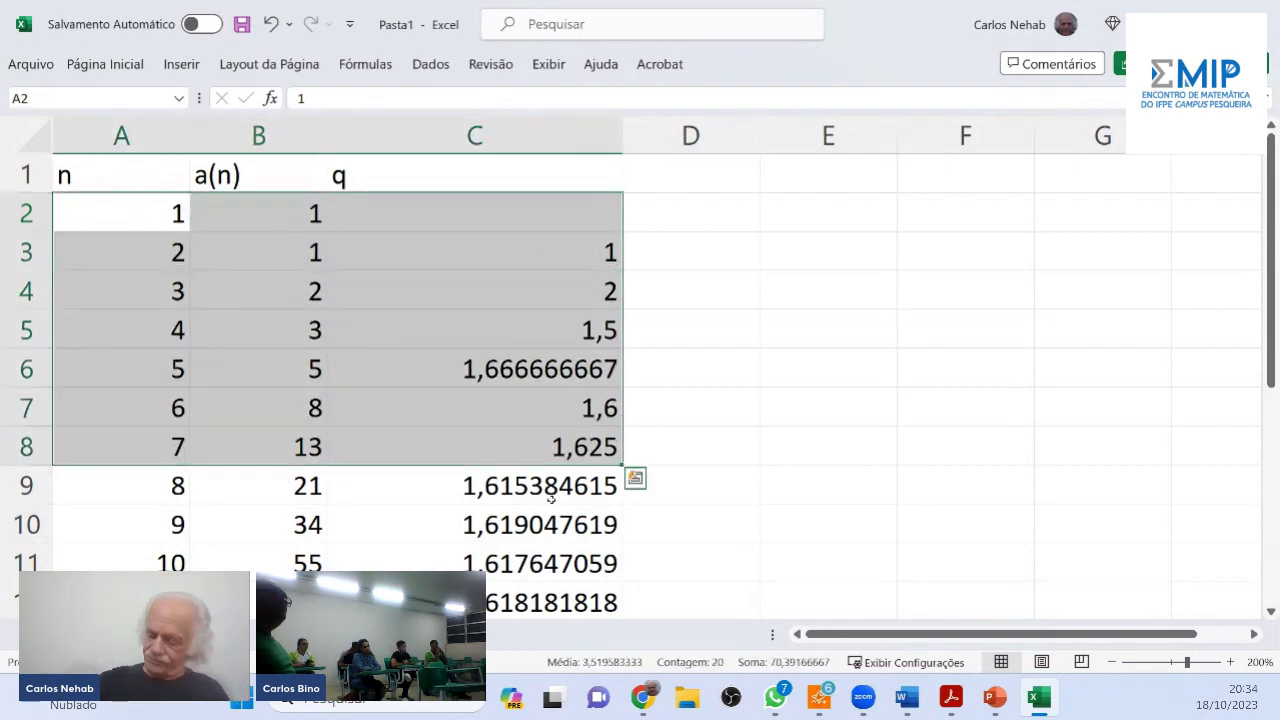
key(ctrl+shift+Down)
key(Delete)
scroll(551, 498, up, 4)
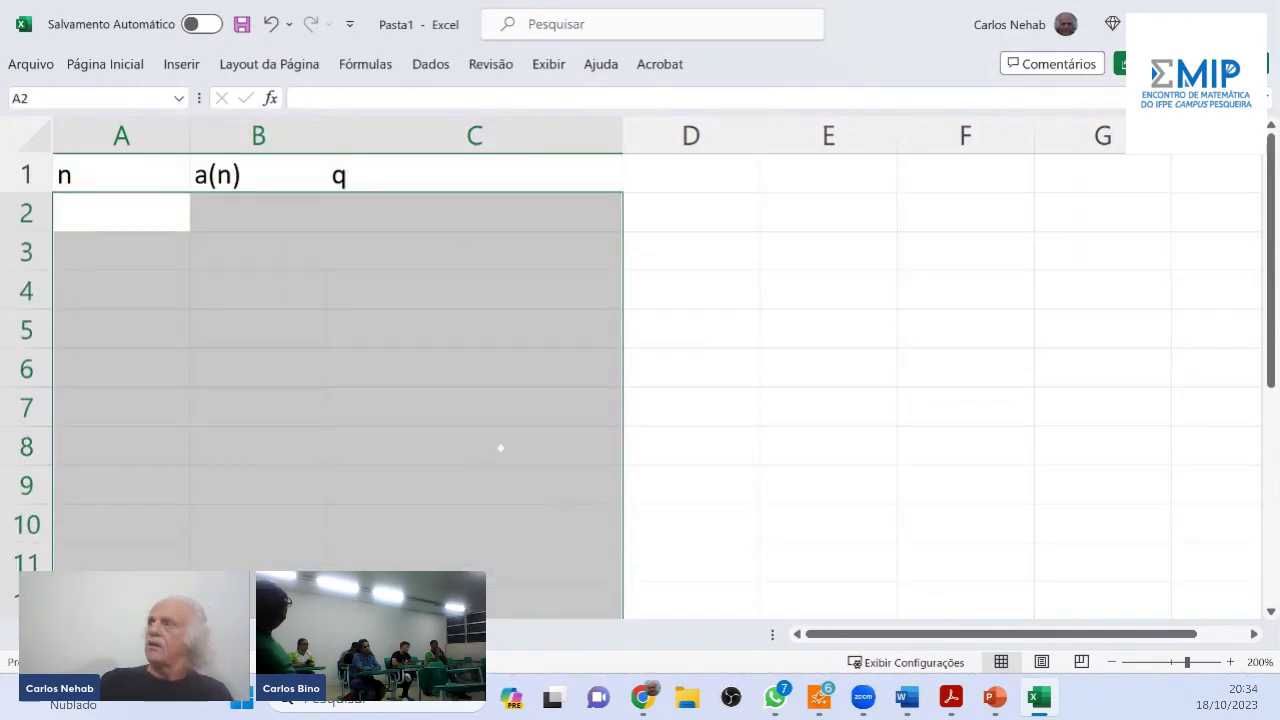
Enter 1 in A2 and 2 in A3, and extend the series down column A to 21 in A22
click(116, 213)
text(1)
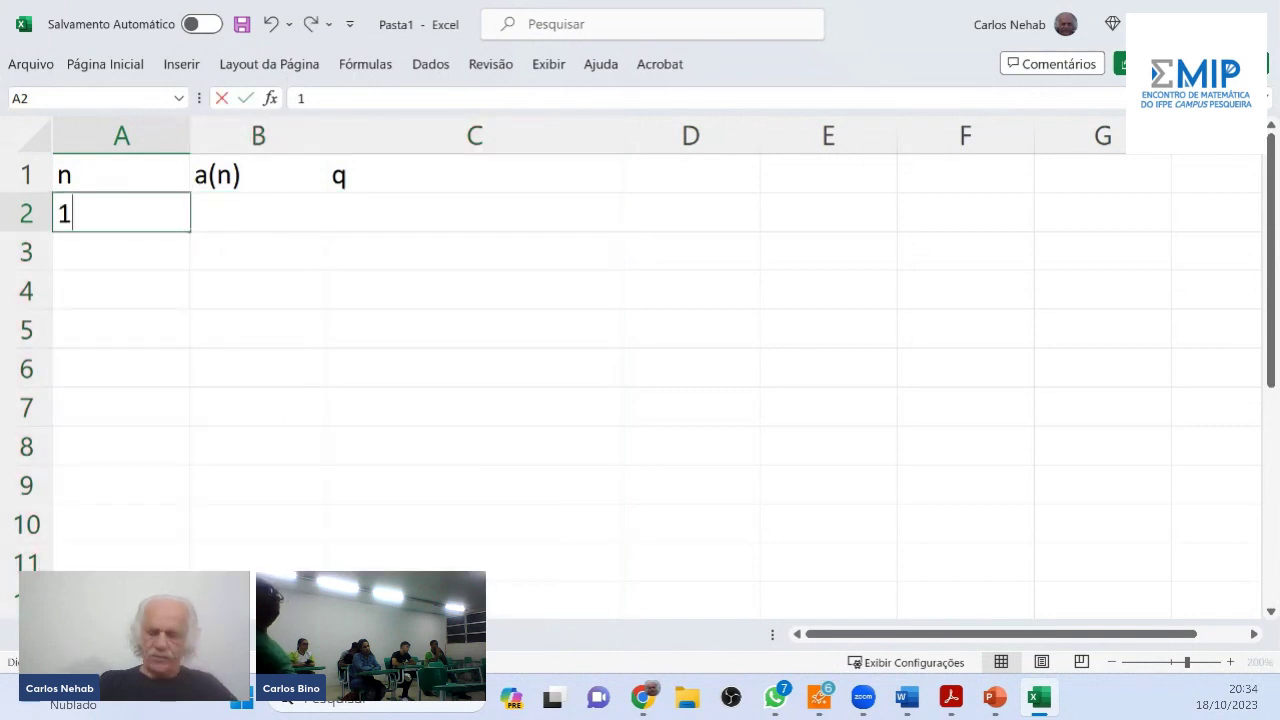
click(136, 255)
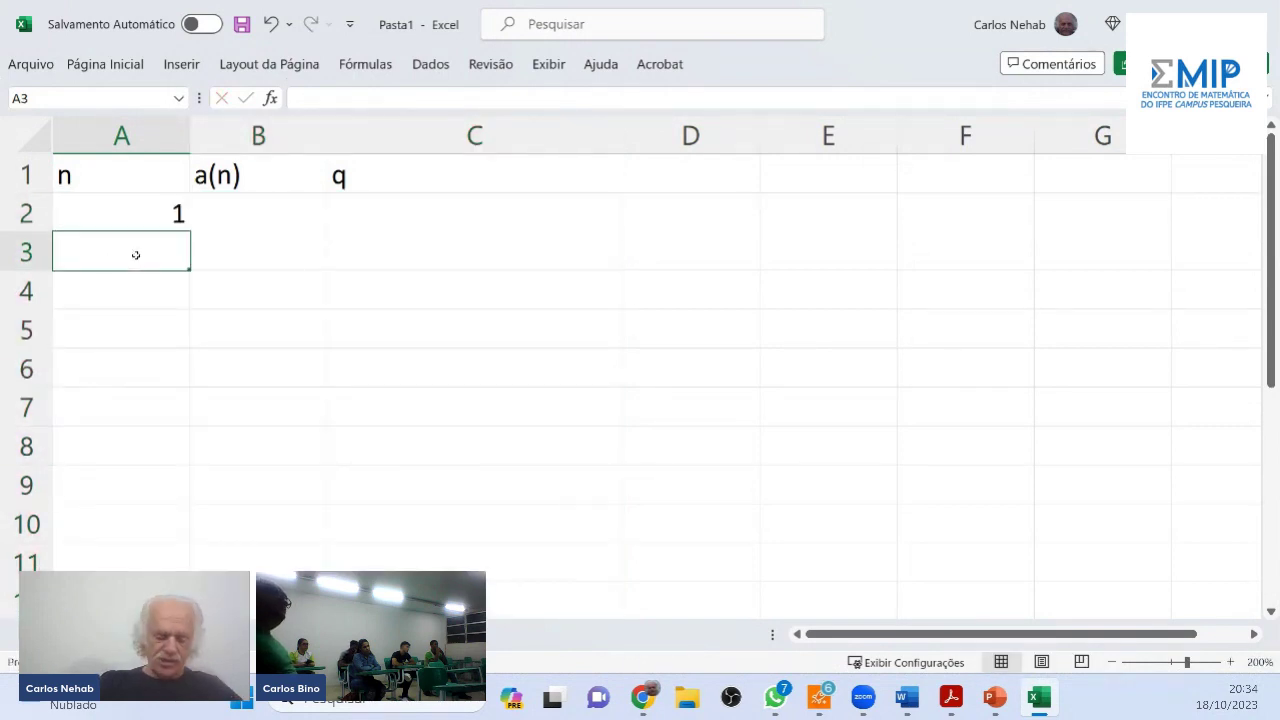
text(2)
click(117, 289)
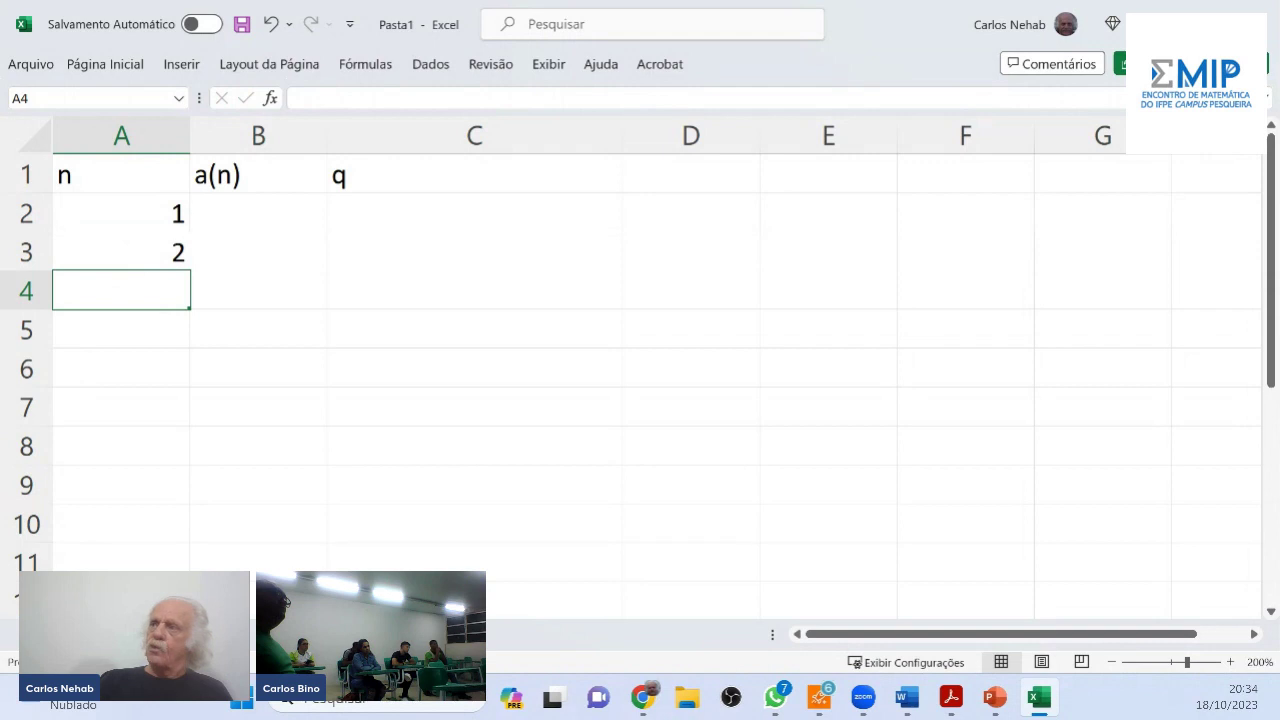
drag(120, 213, 195, 600)
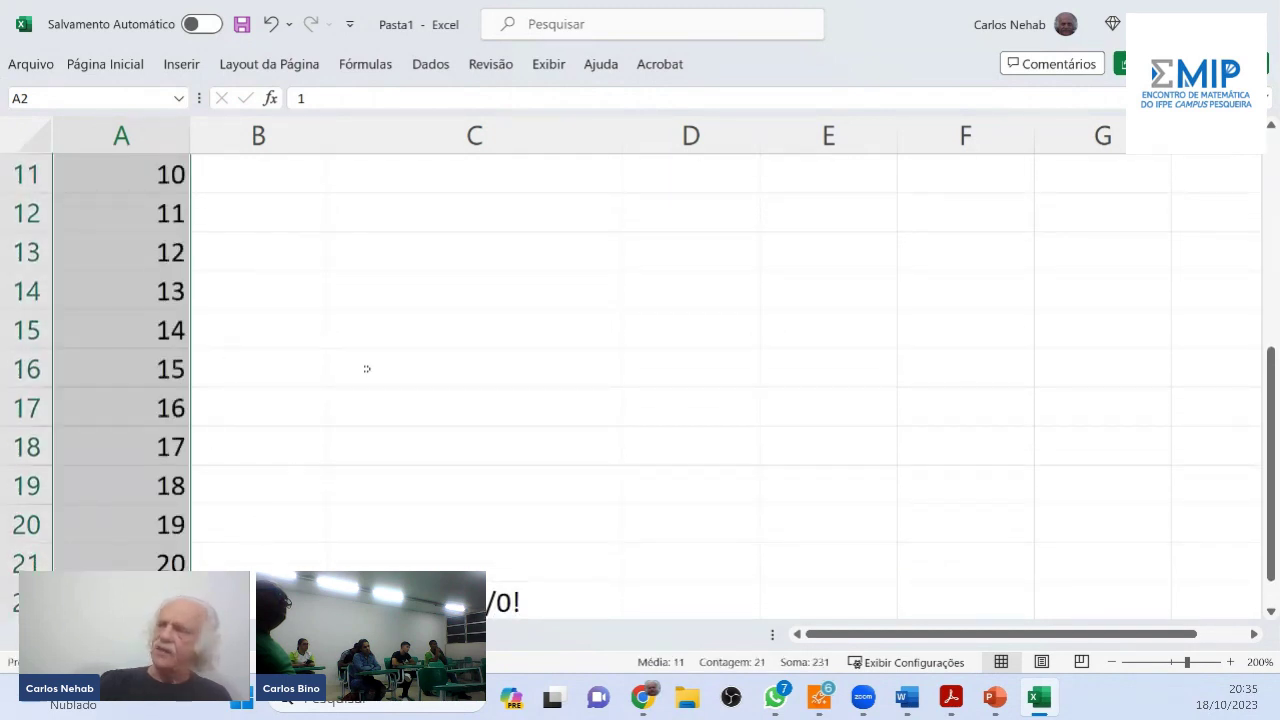
click(157, 249)
key(ctrl+Home)
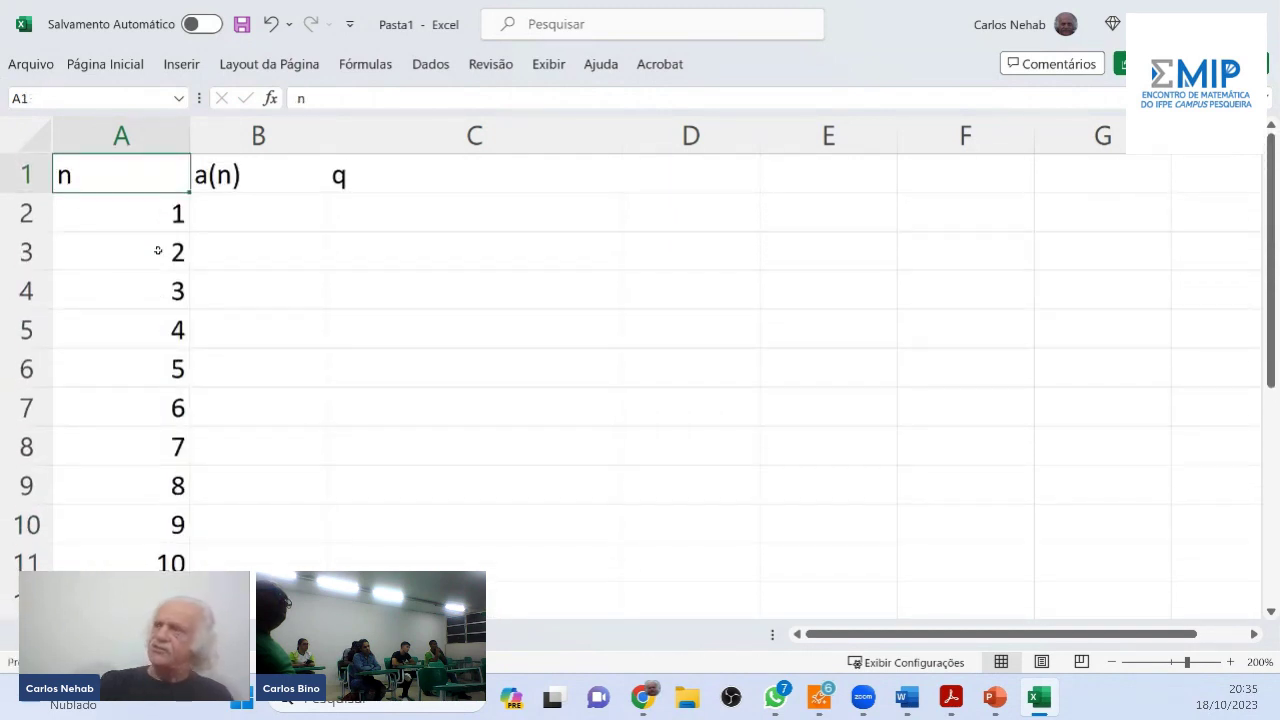
Enter 1 in both B2 and B3 as the first two terms of the sequence
click(273, 213)
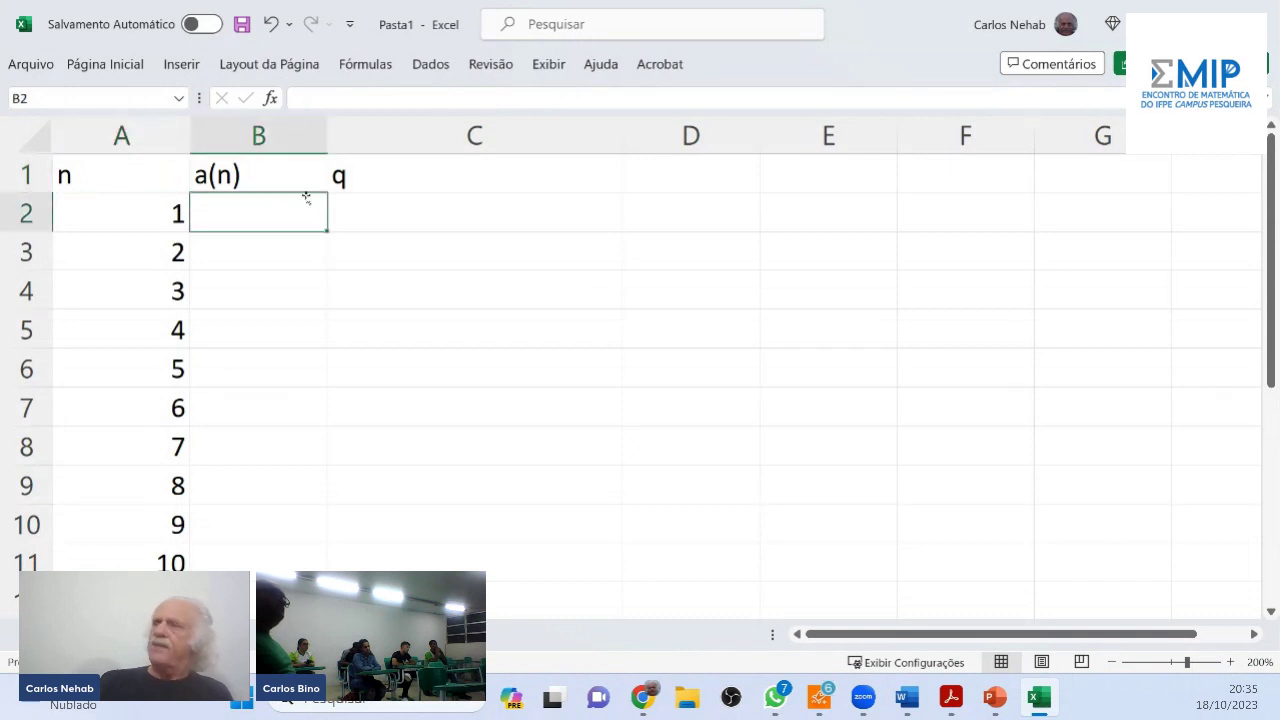
text(1)
key(Return)
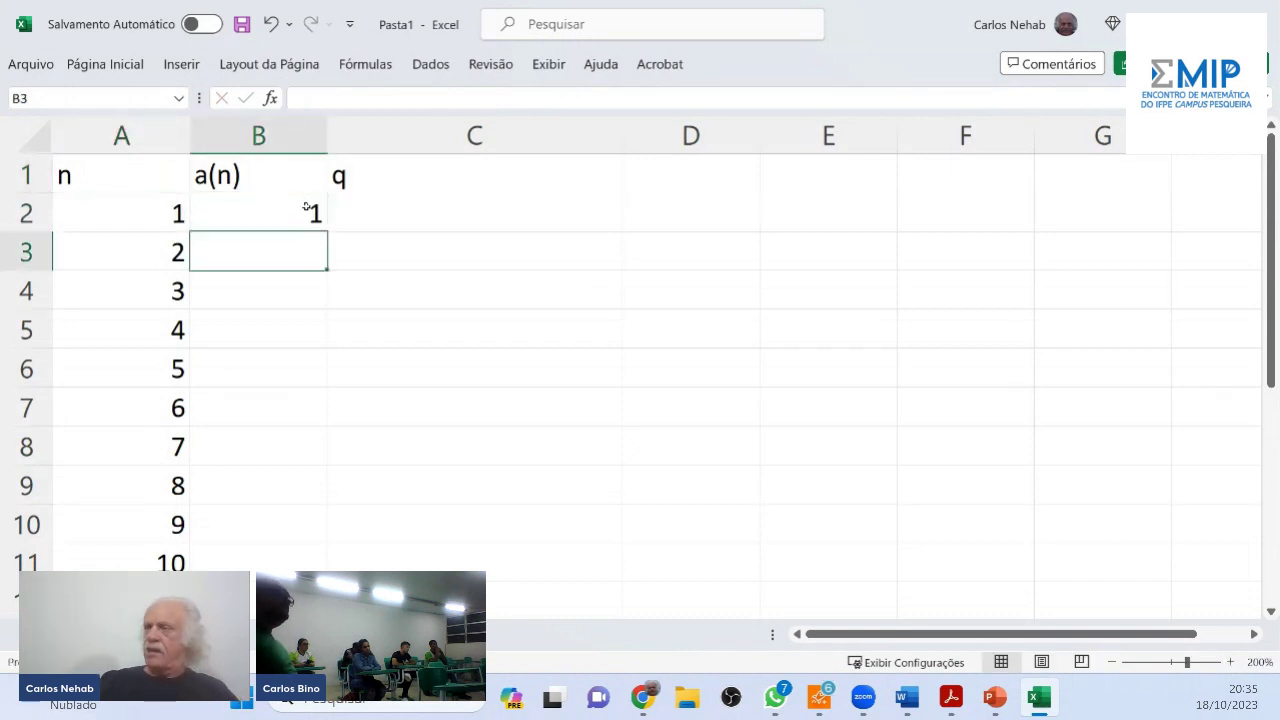
text(1)
key(Return)
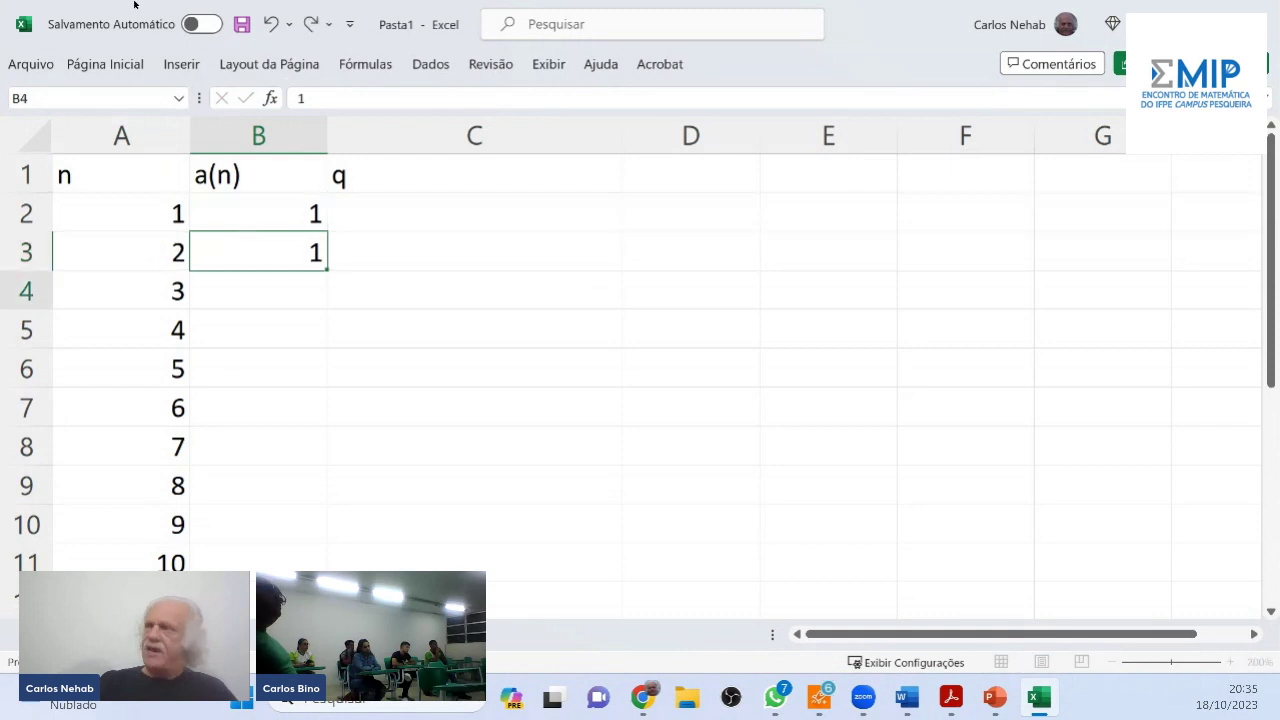
Enter the formula =B3+B2 in B4 to add the two preceding terms
text(=)
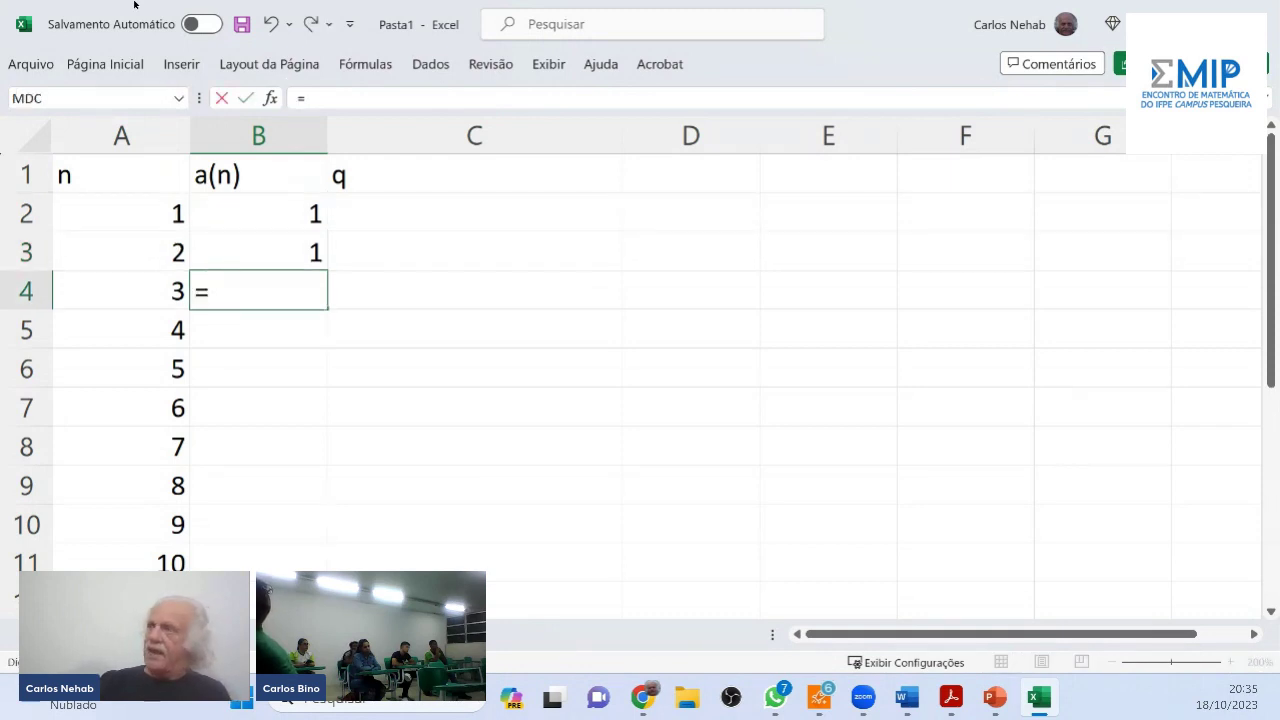
key(Up)
text(+)
key(Up)
key(Up)
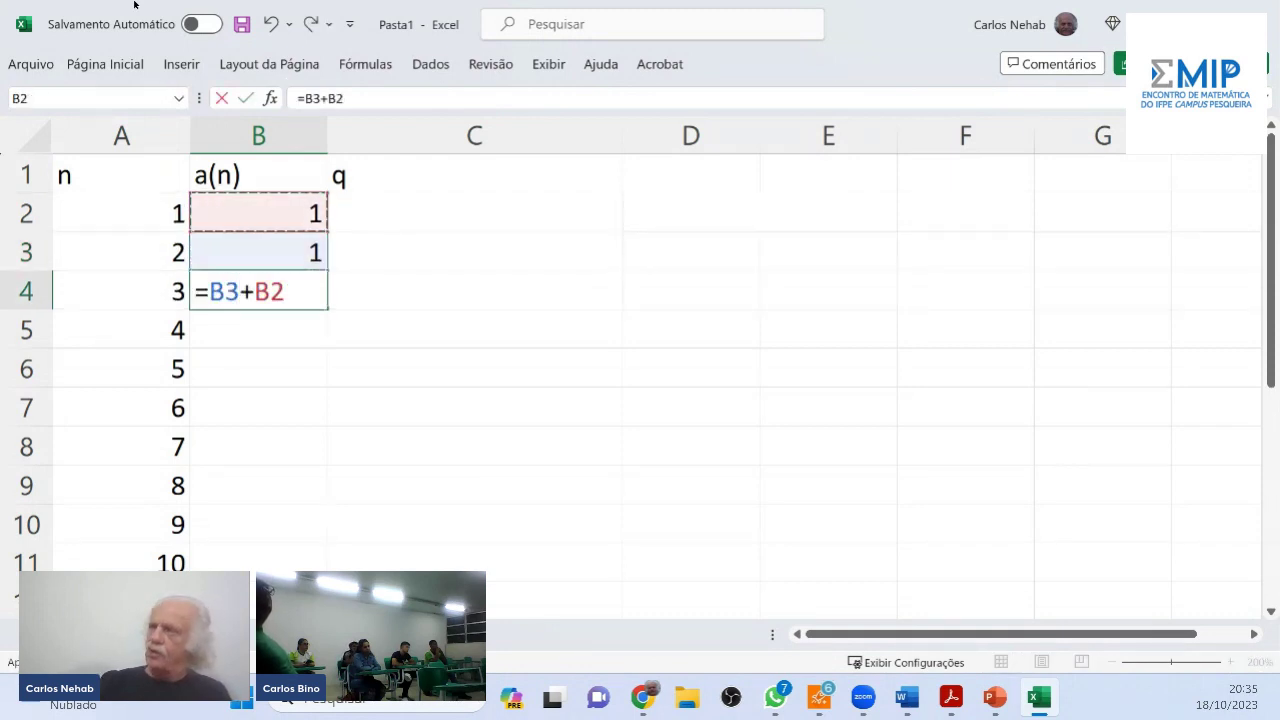
key(Return)
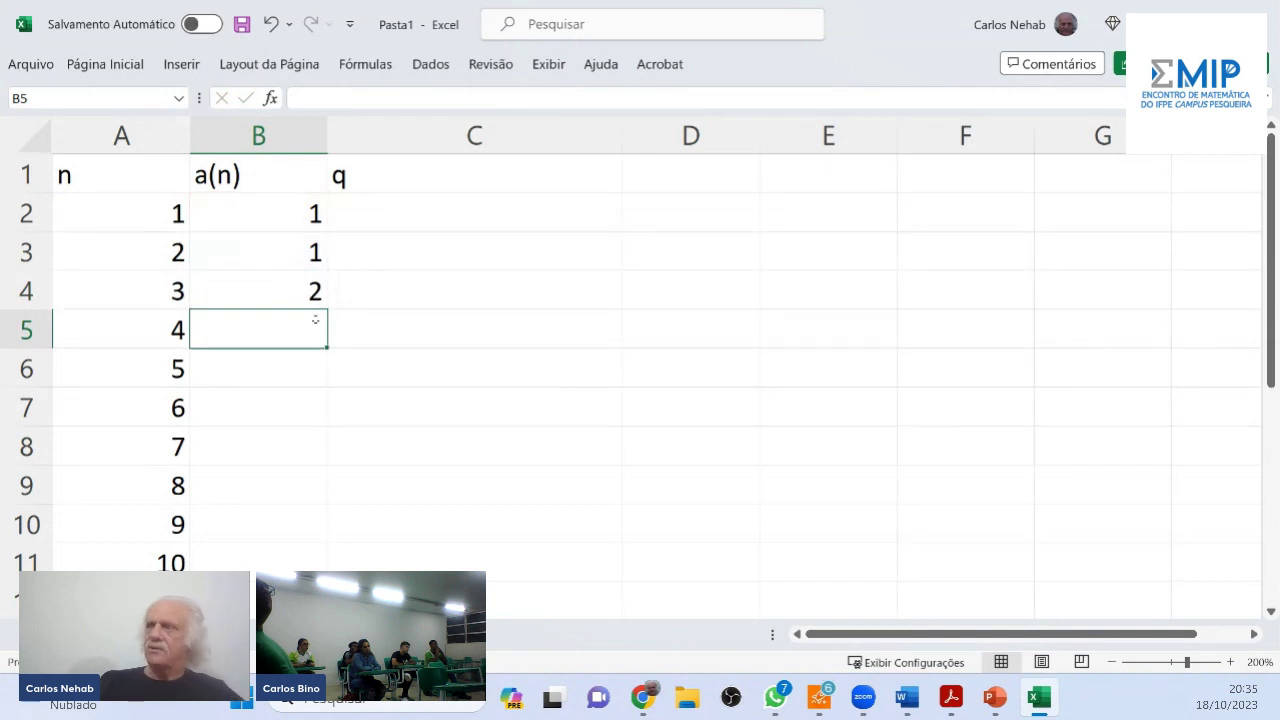
Fill the sum formula from B4 down through B22 and delete the leftover quotient in C22
click(262, 288)
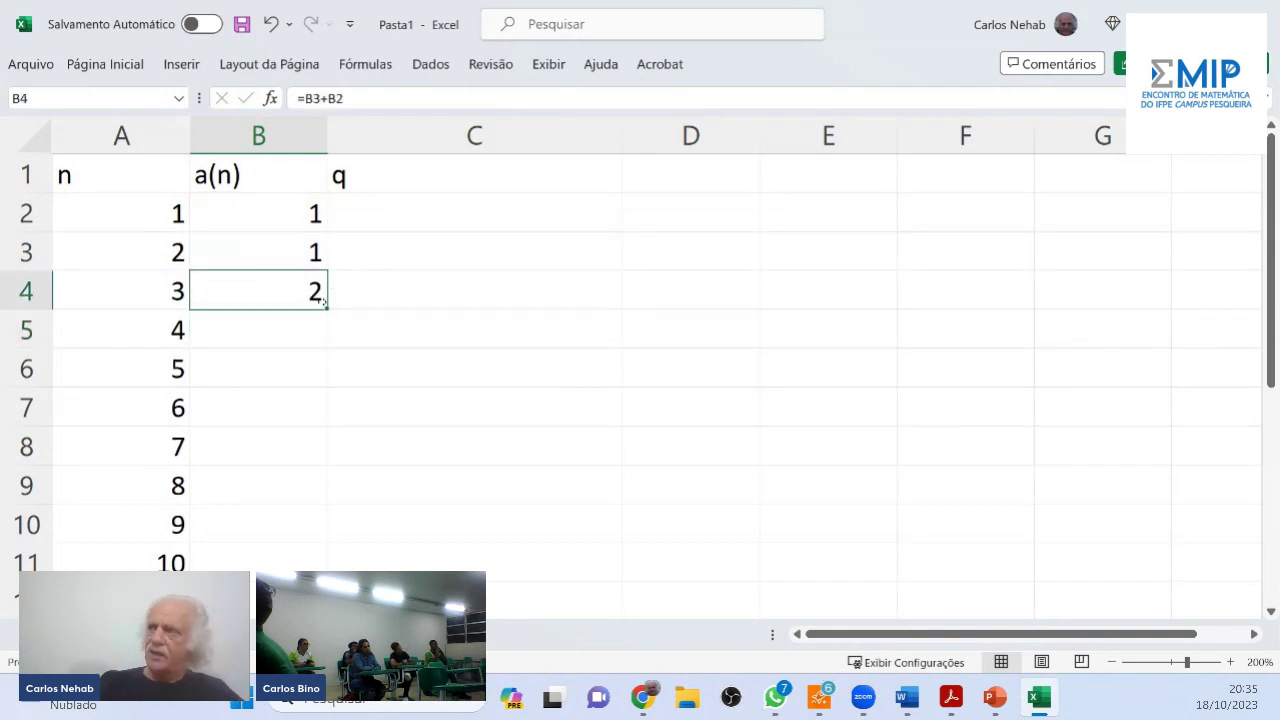
drag(328, 307, 372, 527)
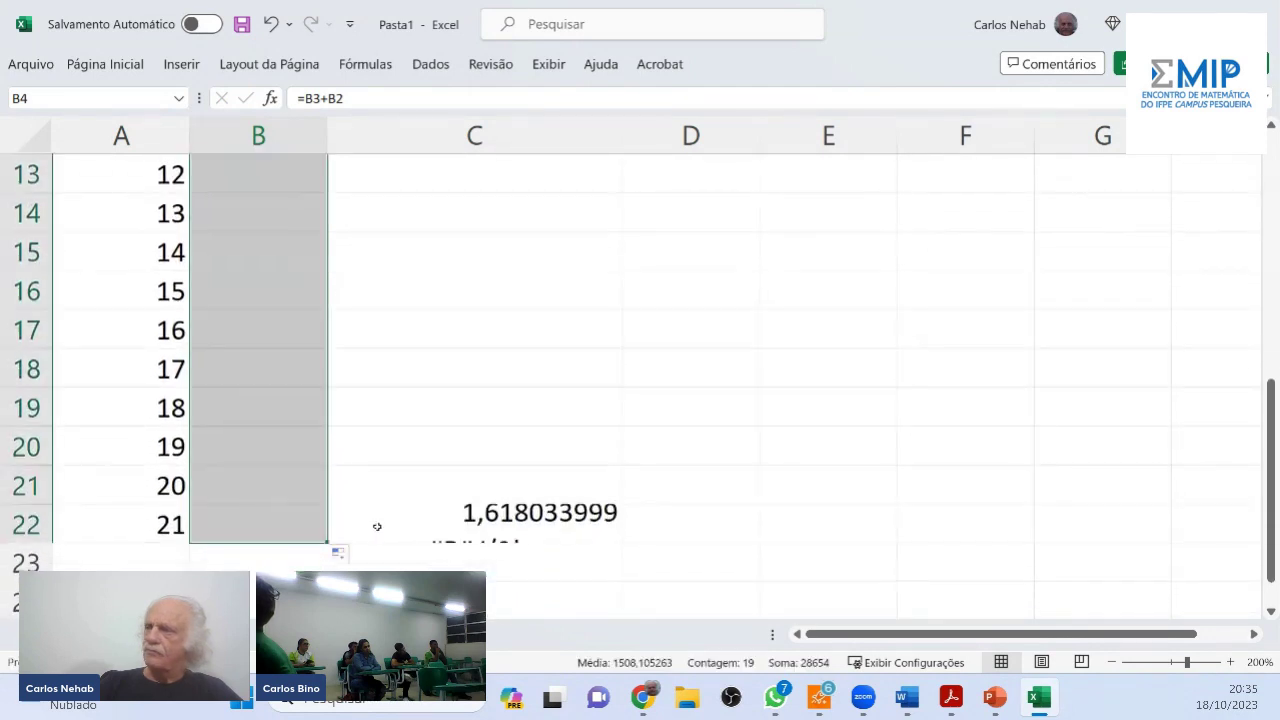
click(558, 524)
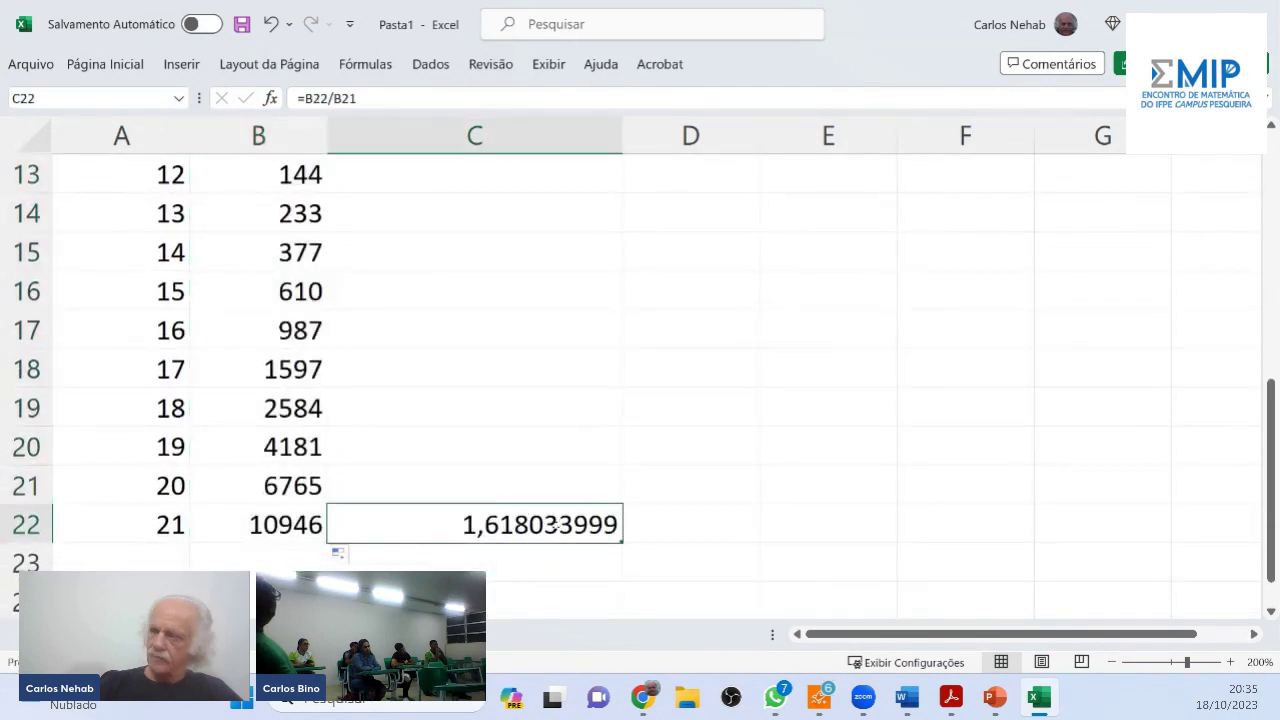
key(Delete)
Examine the Fibonacci terms and their sum formulas along column B, from the last rows back to the first
key(Left)
key(Up)
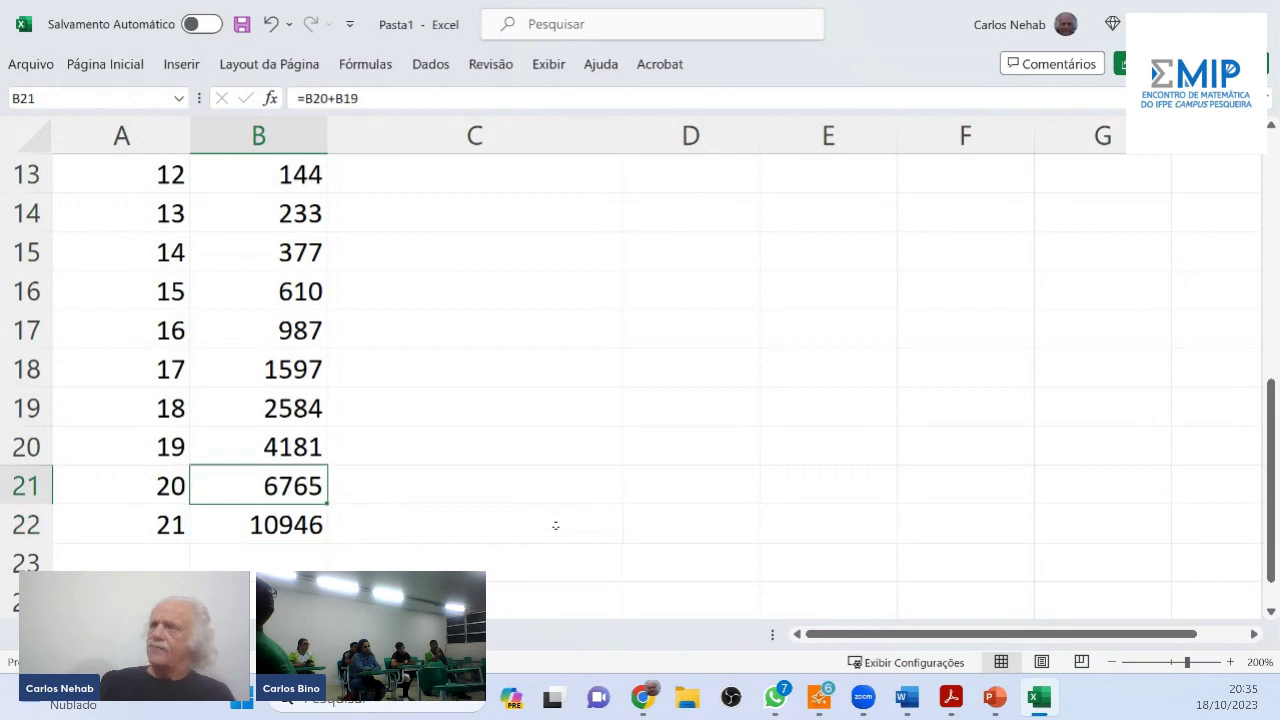
key(Up)
key(Up)
key(Up)
key(Up)
key(Up)
key(Up)
key(Up)
key(Up)
key(Up)
key(Up)
key(Up)
key(Up)
key(Up)
key(Up)
key(Up)
key(Up)
key(Up)
key(Up)
key(Up)
key(Down)
key(Down)
key(Down)
key(Down)
key(Down)
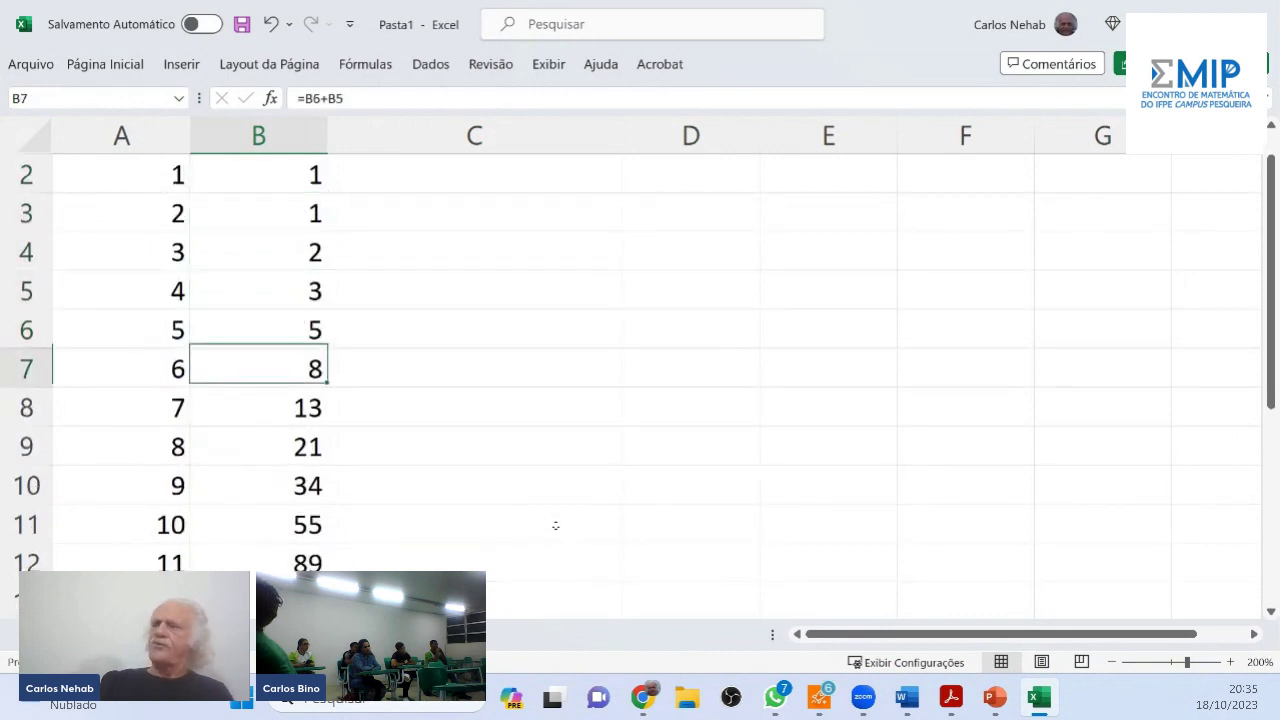
key(Down)
key(Down)
key(Down)
key(Down)
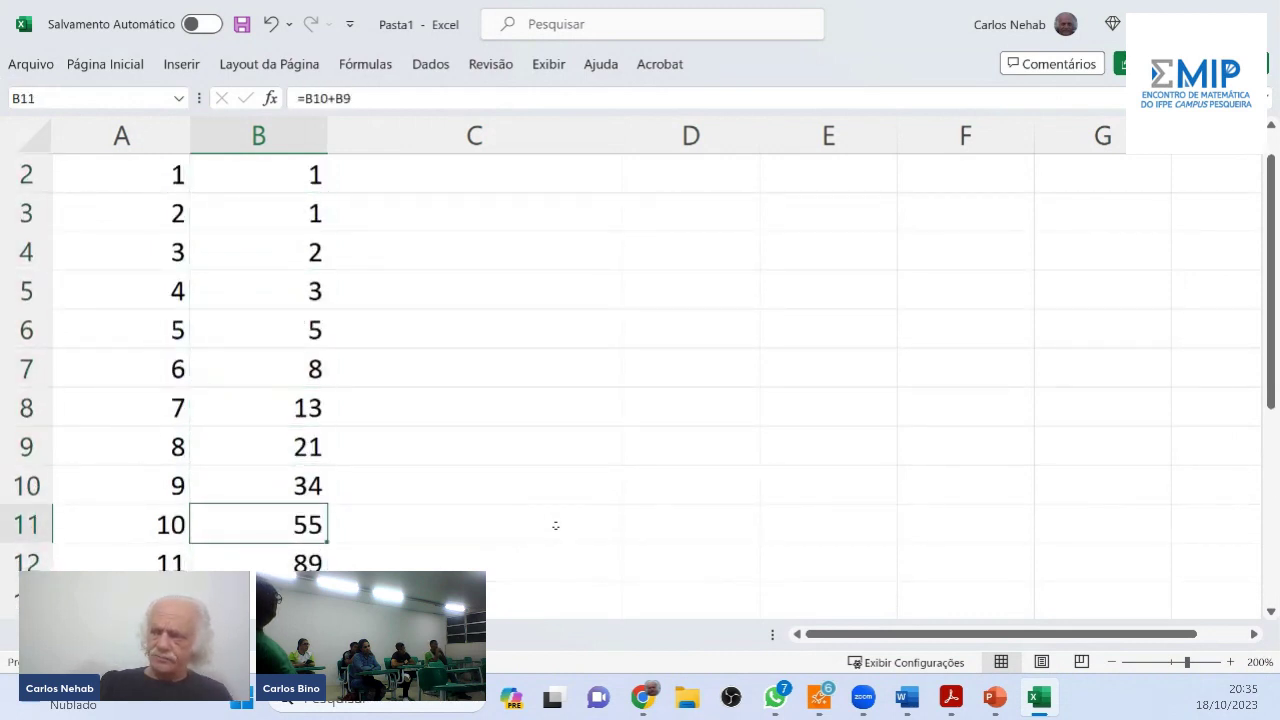
key(Down)
key(Down)
key(Down)
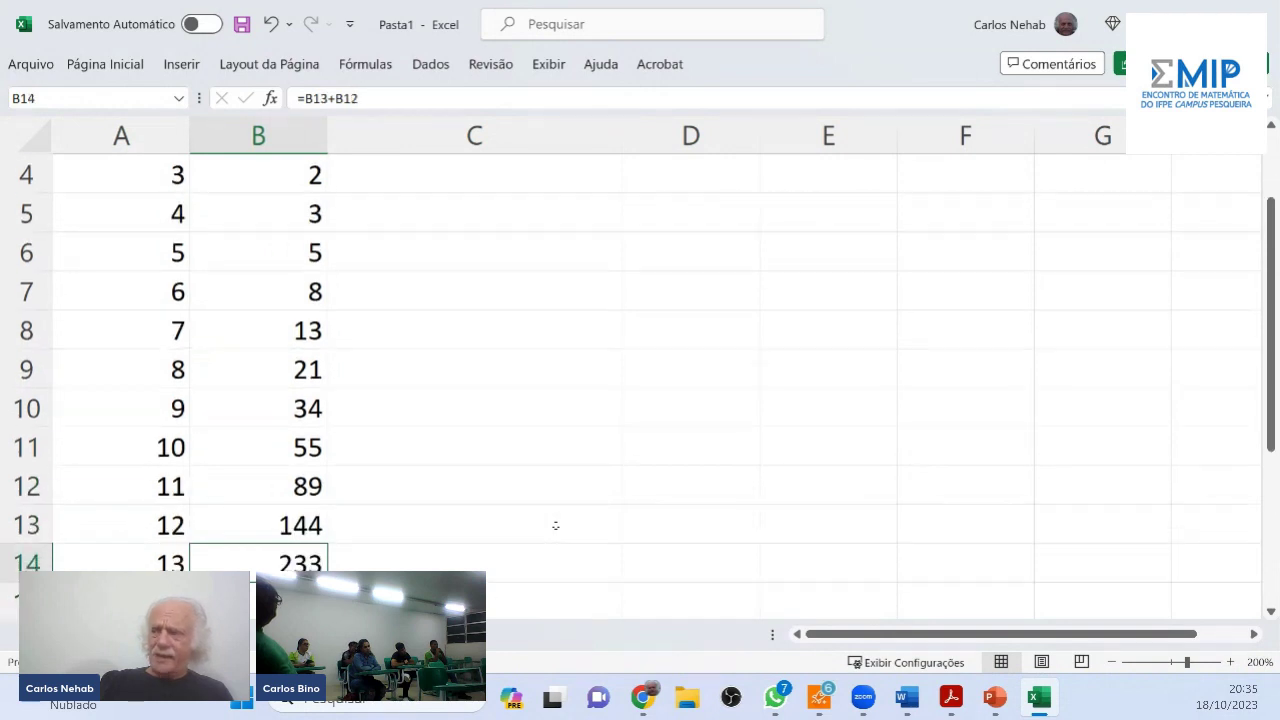
key(Down)
key(Down)
key(Up)
key(Up)
key(Up)
key(Up)
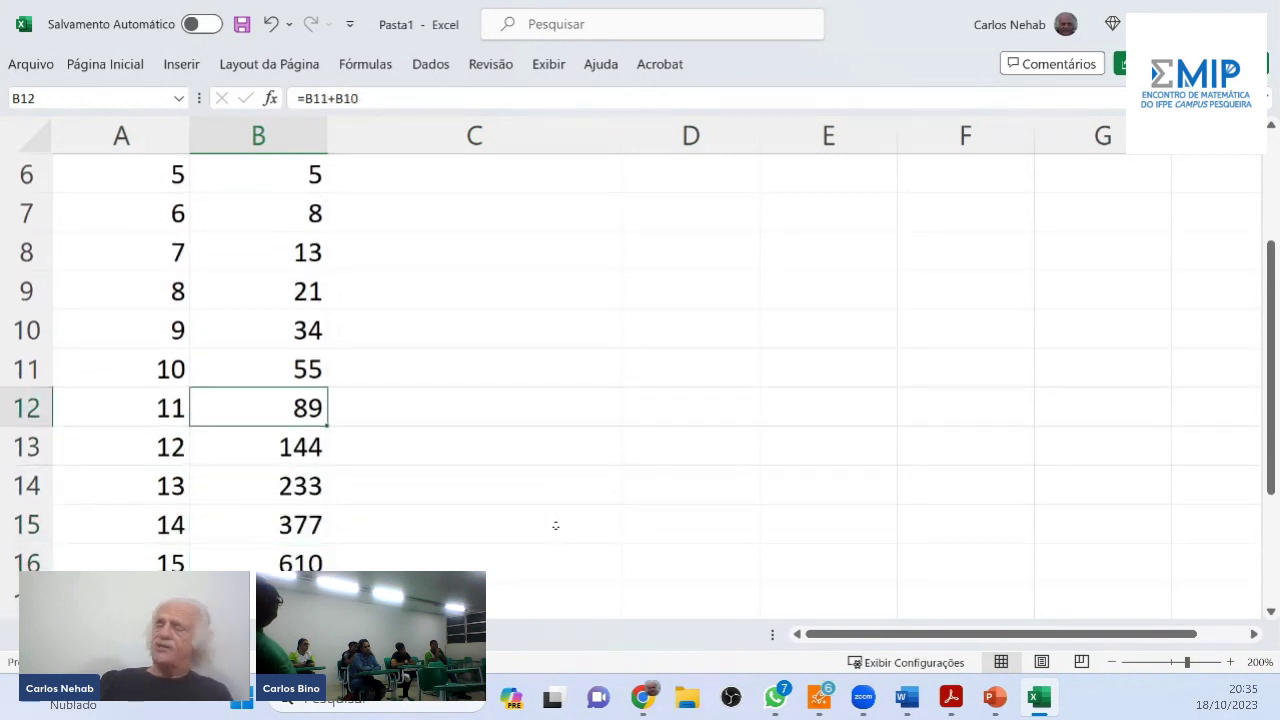
key(Up)
key(Up)
key(Up)
key(Up)
key(Up)
key(Up)
key(Up)
key(Up)
key(Up)
key(Up)
key(Up)
key(Down)
Enter the formula =B3/B2 in C3 to divide the term by its predecessor
key(Right)
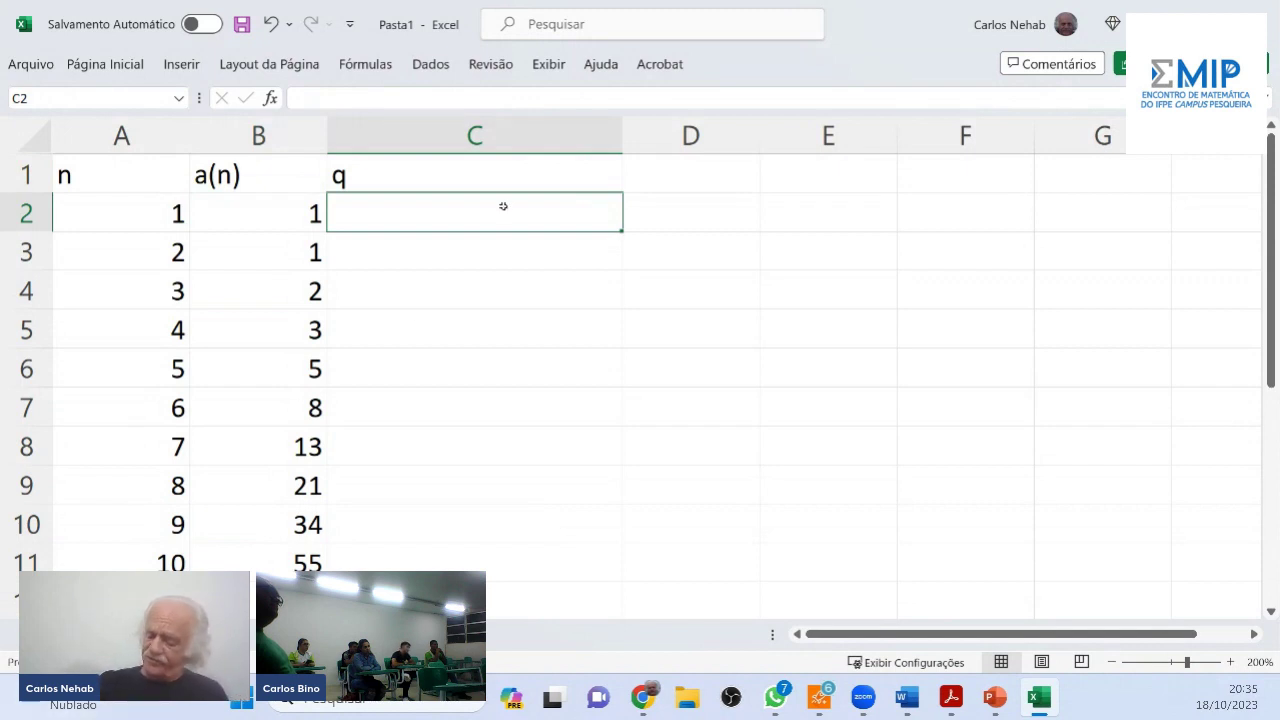
key(Down)
text(=)
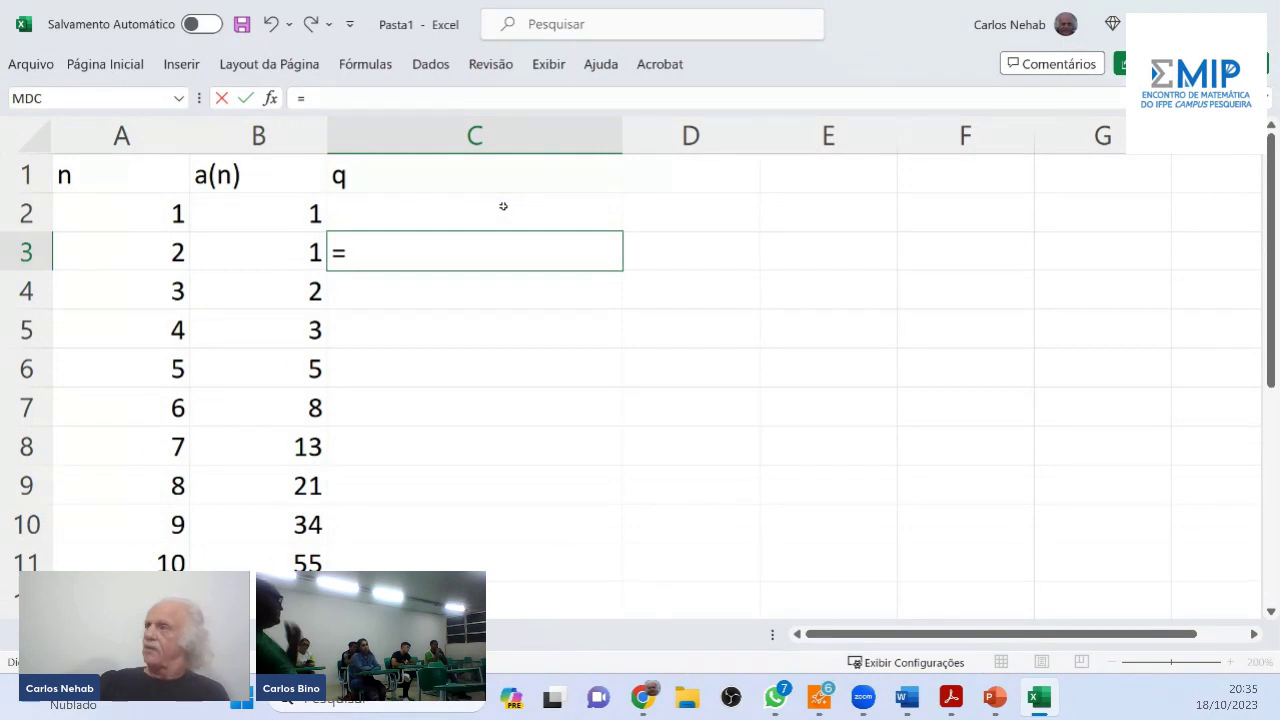
key(Left)
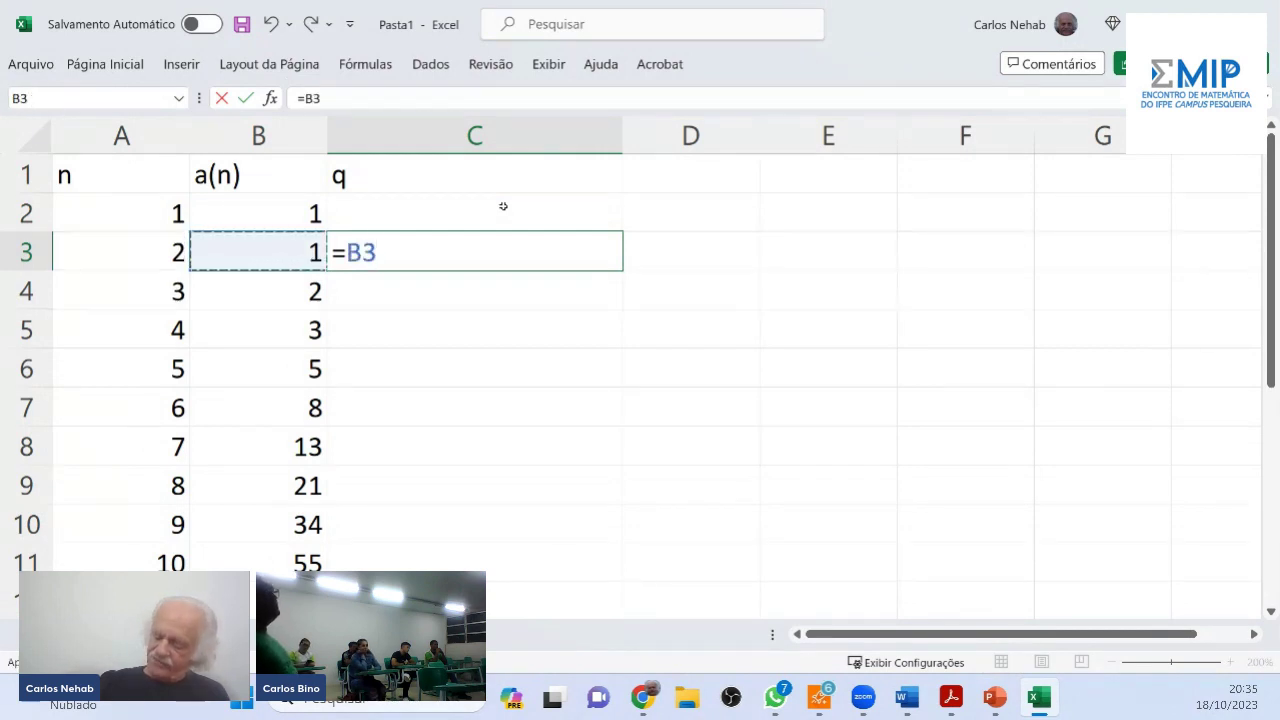
text(/)
key(Up)
key(Left)
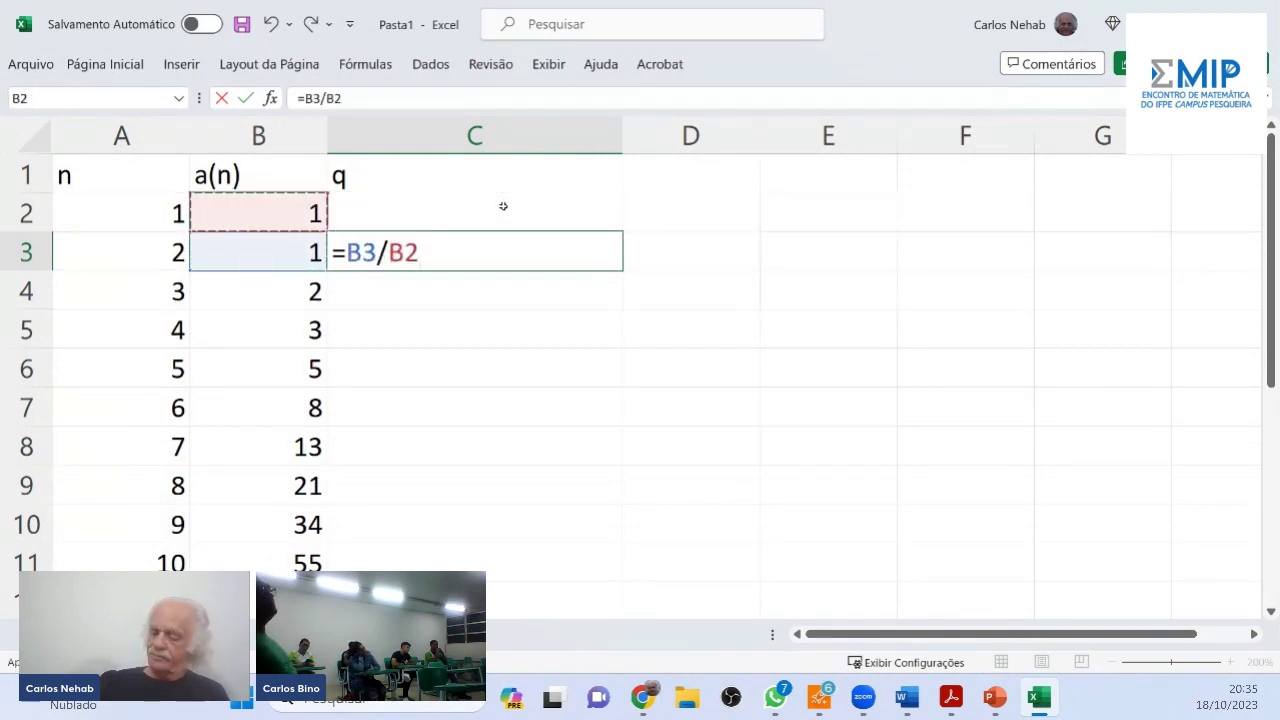
key(Return)
key(Up)
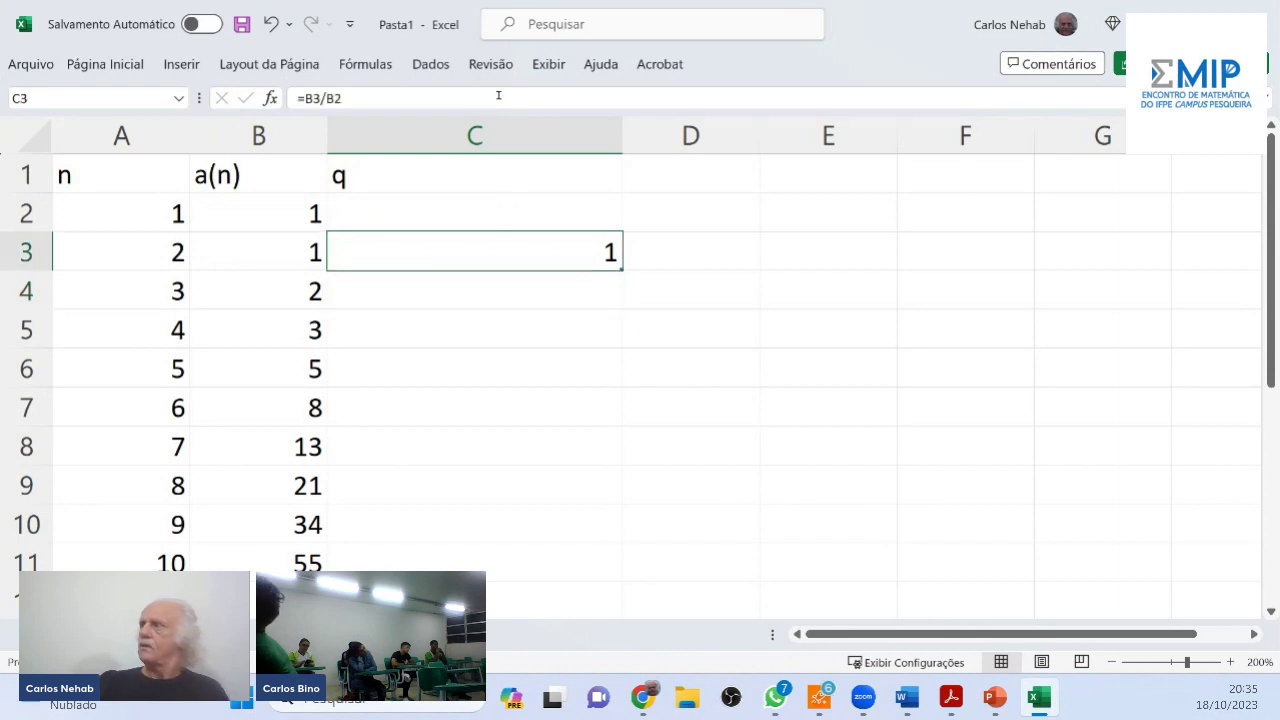
Narrow column C and check the terms in B3 through B6
drag(620, 137, 442, 137)
click(279, 285)
click(293, 241)
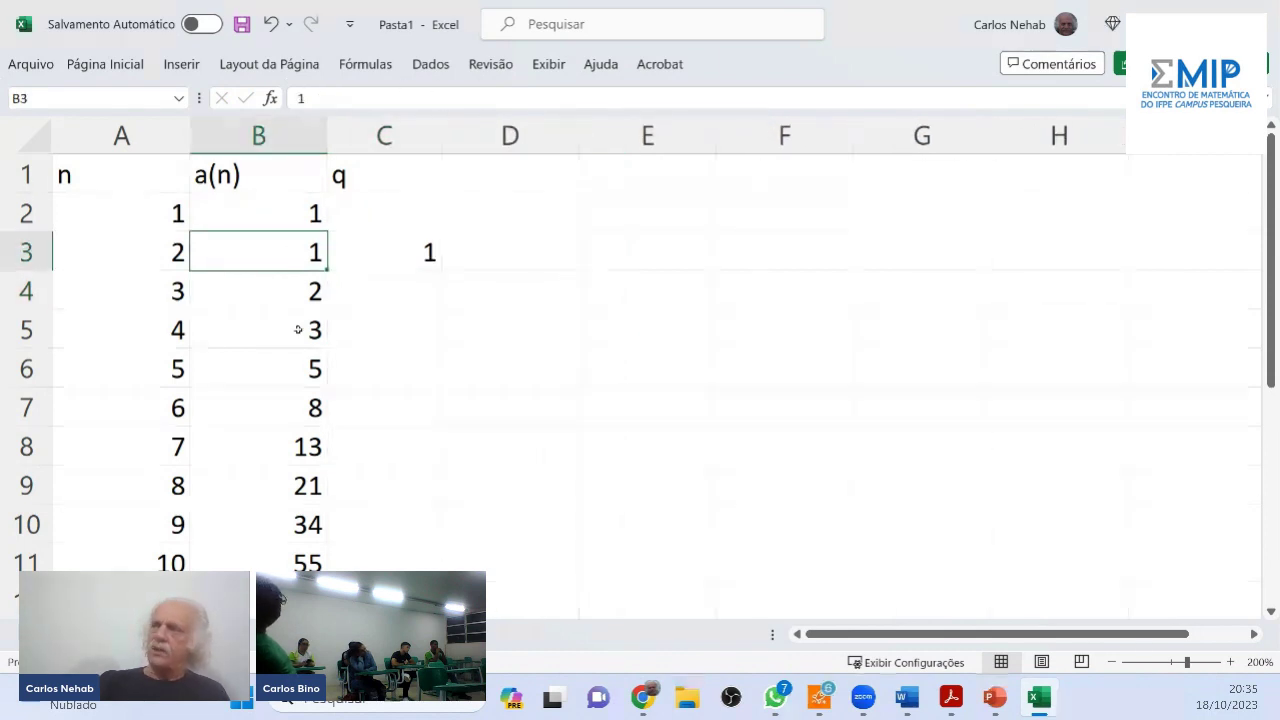
click(300, 328)
click(305, 285)
click(293, 361)
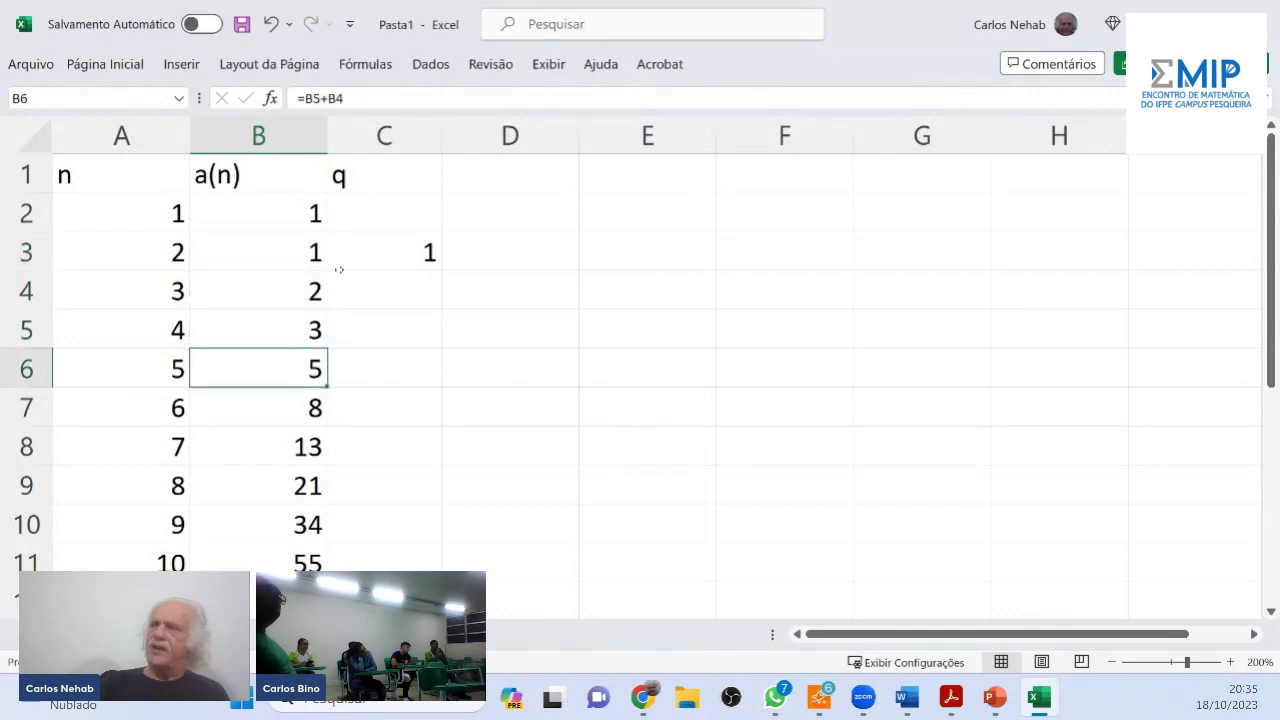
Fill the quotient formula from C3 down through C22 and widen column C to show the full decimals
click(415, 246)
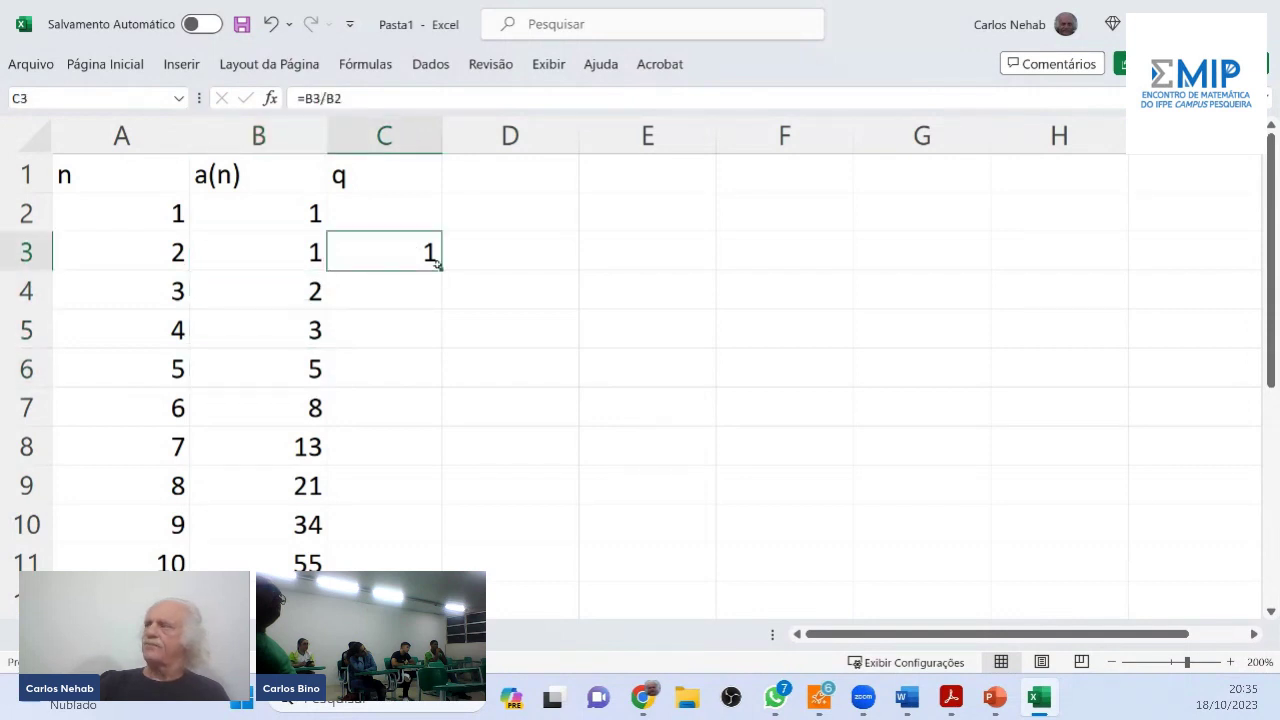
drag(441, 267, 500, 532)
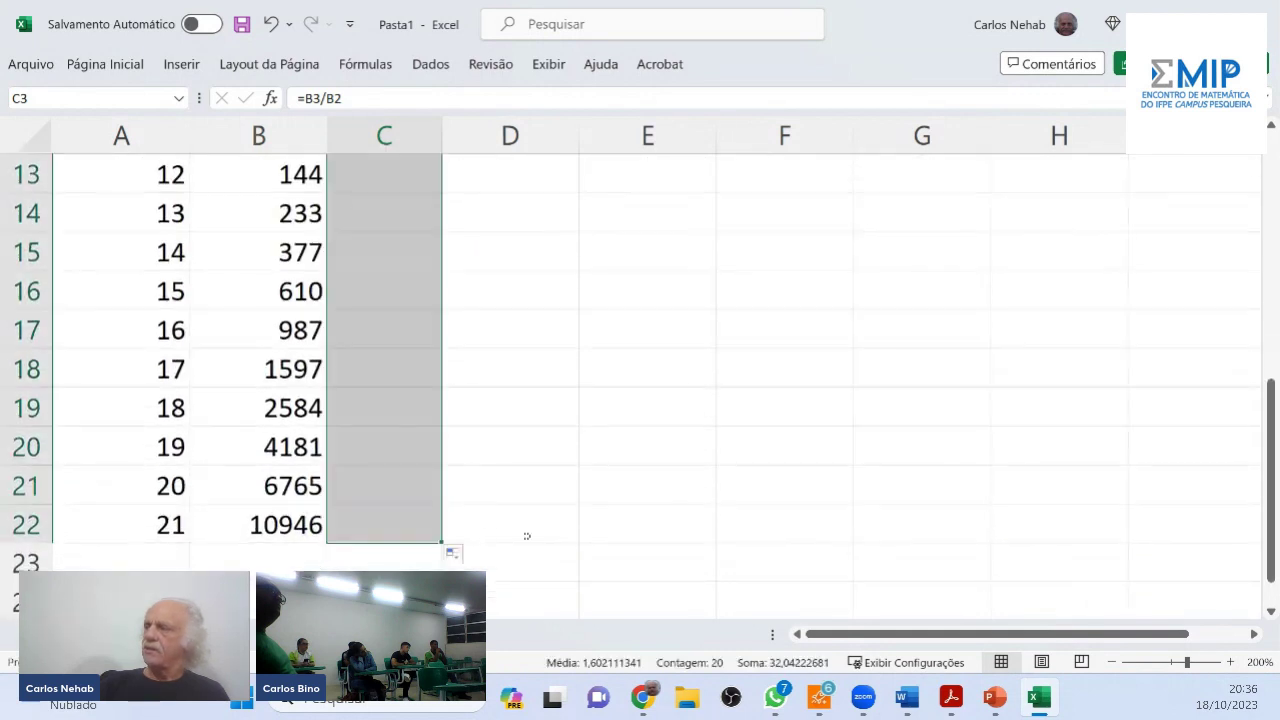
drag(437, 133, 574, 133)
click(350, 215)
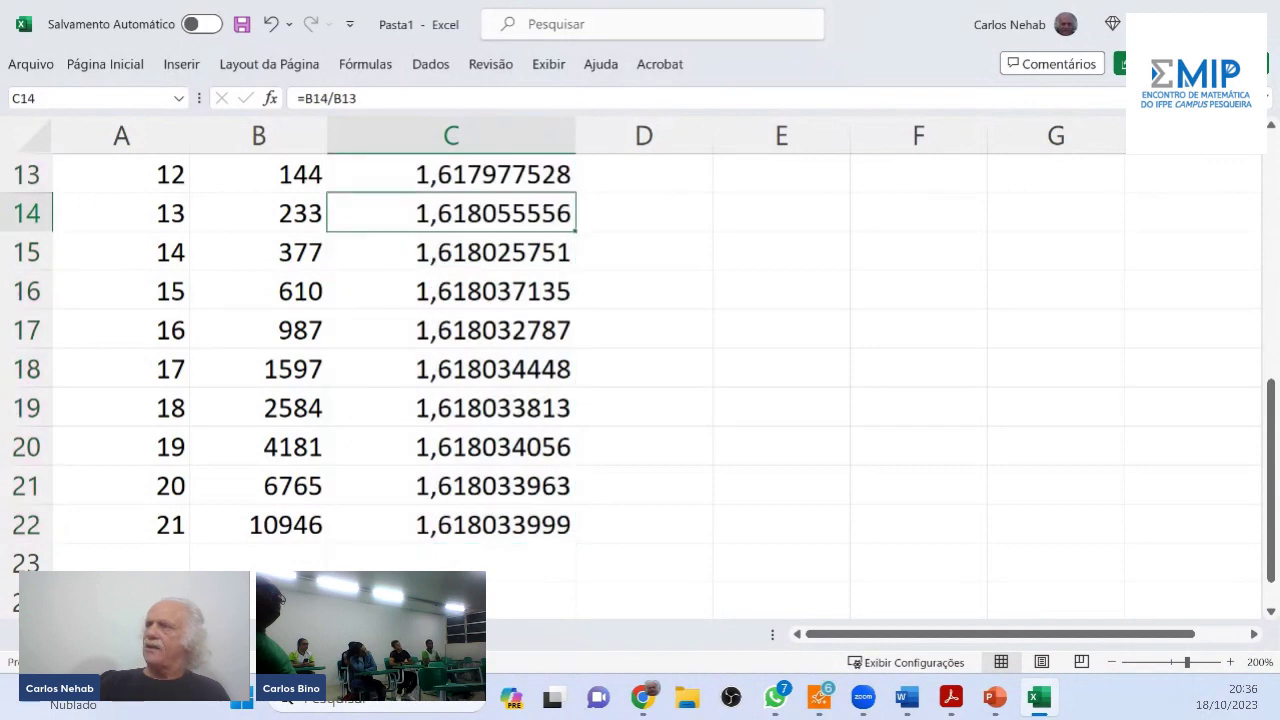
Check the index, the Fibonacci term and the quotient formula across A14, B14 and C14
click(136, 211)
click(275, 217)
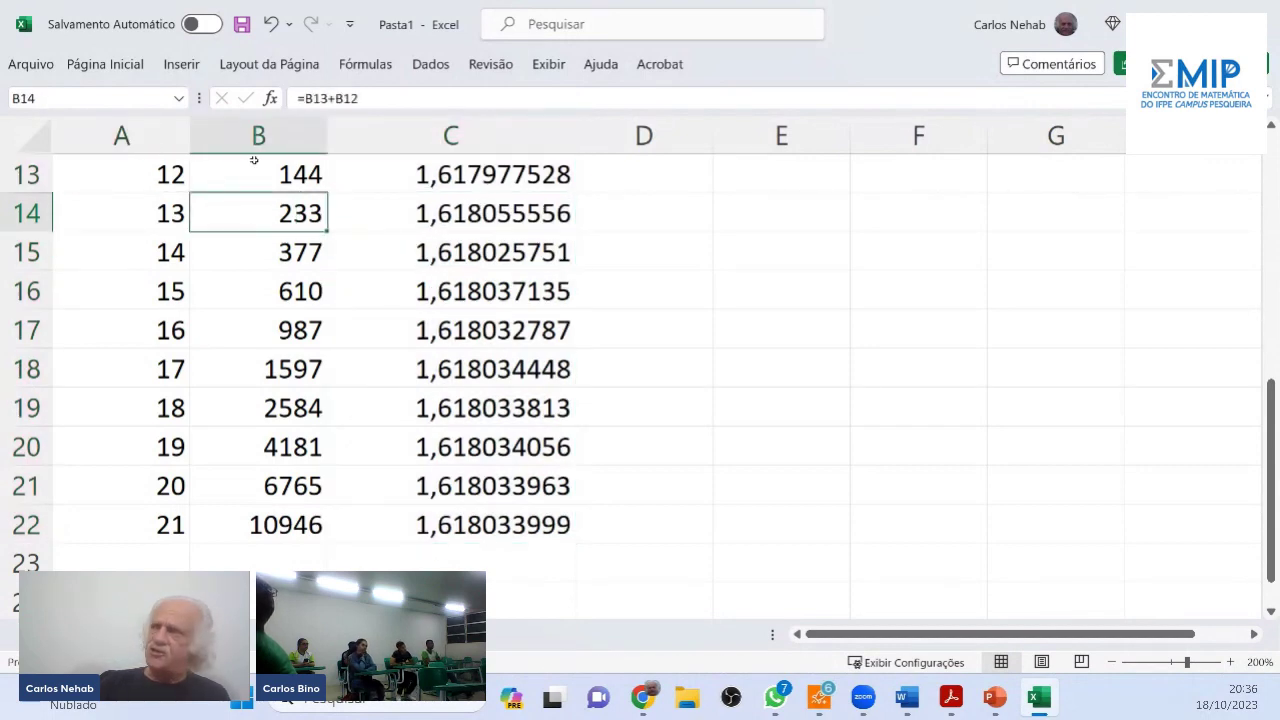
click(546, 211)
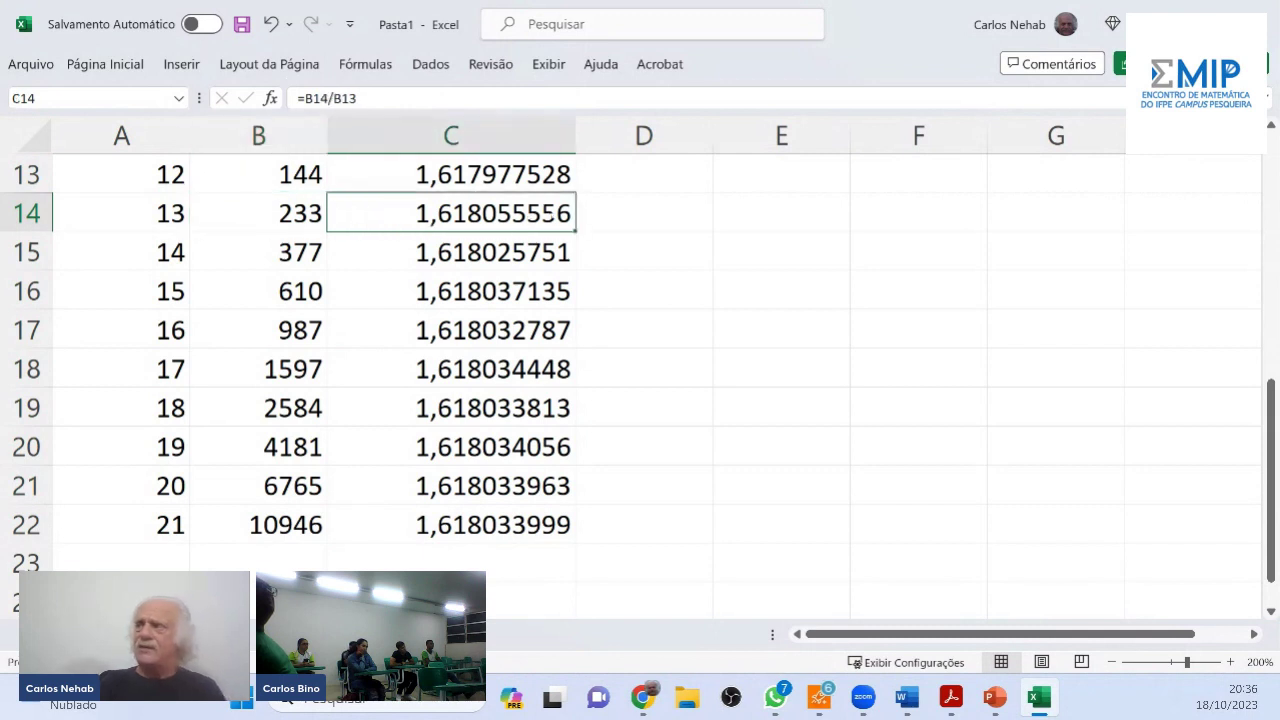
Enter the golden ratio formula =(raiz(5)+1)/2 in cell E14 beside the column of quotients
click(680, 207)
click(754, 216)
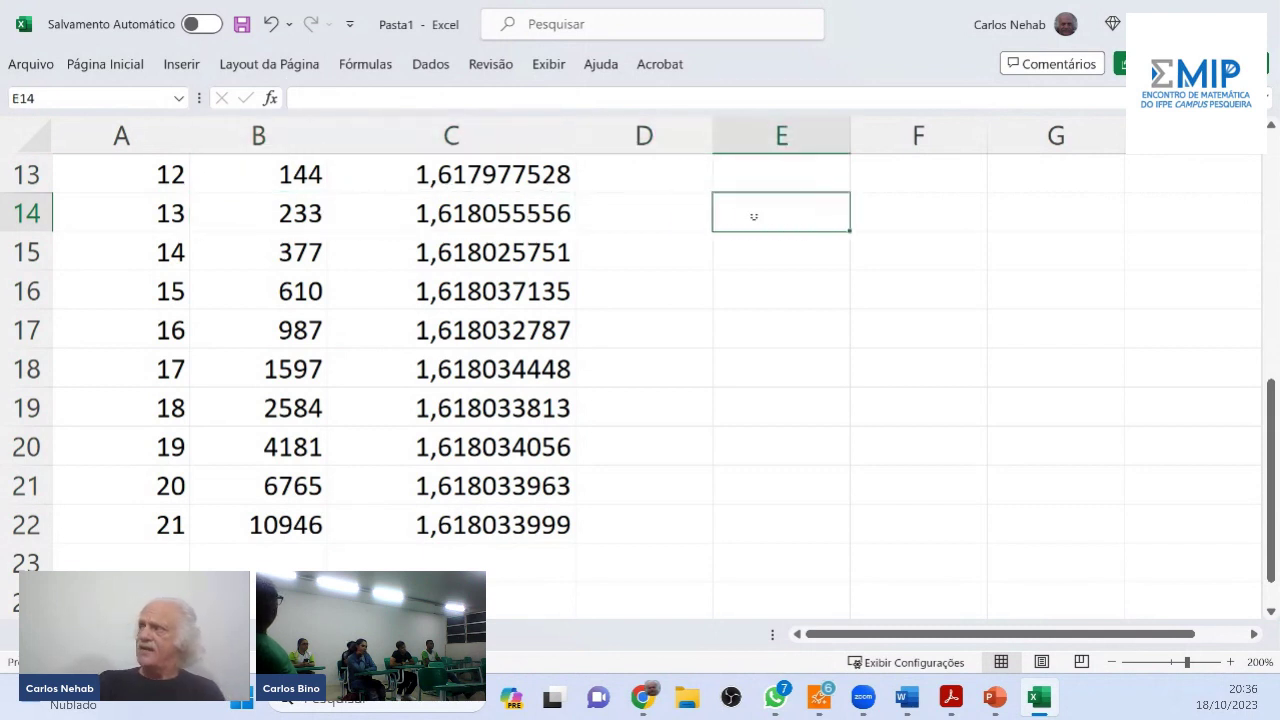
text(=)
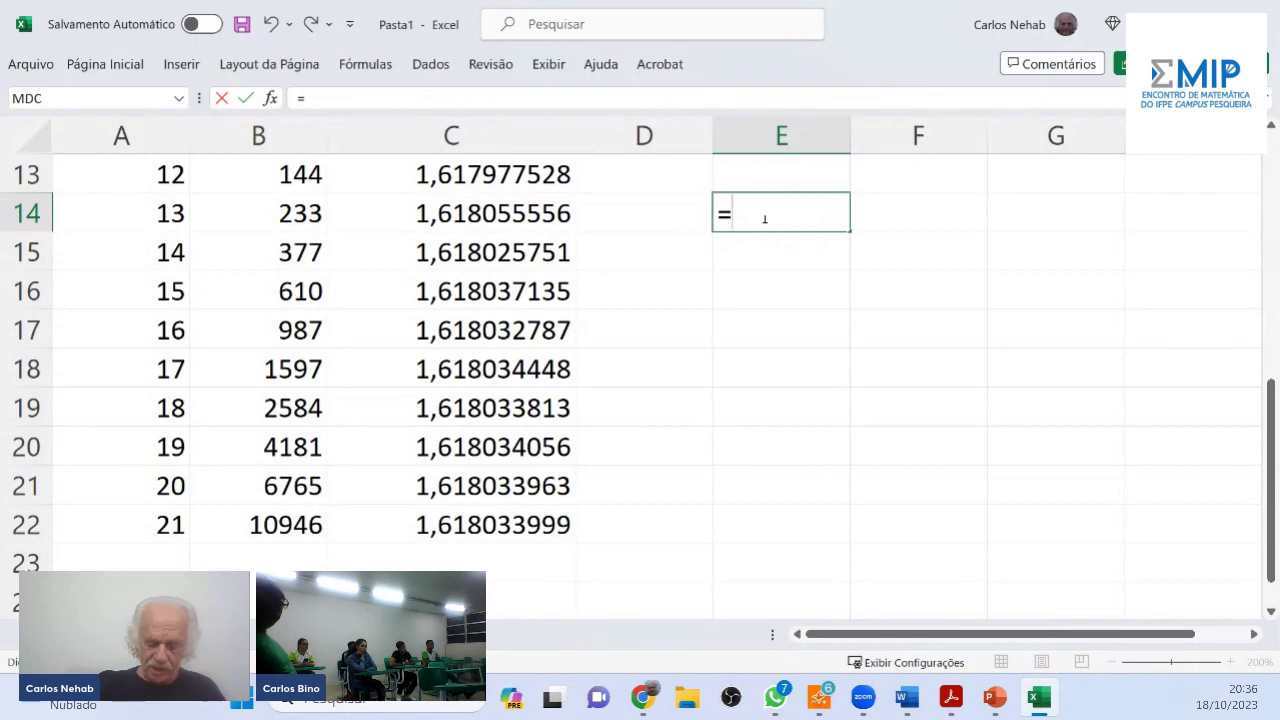
text((raiz)
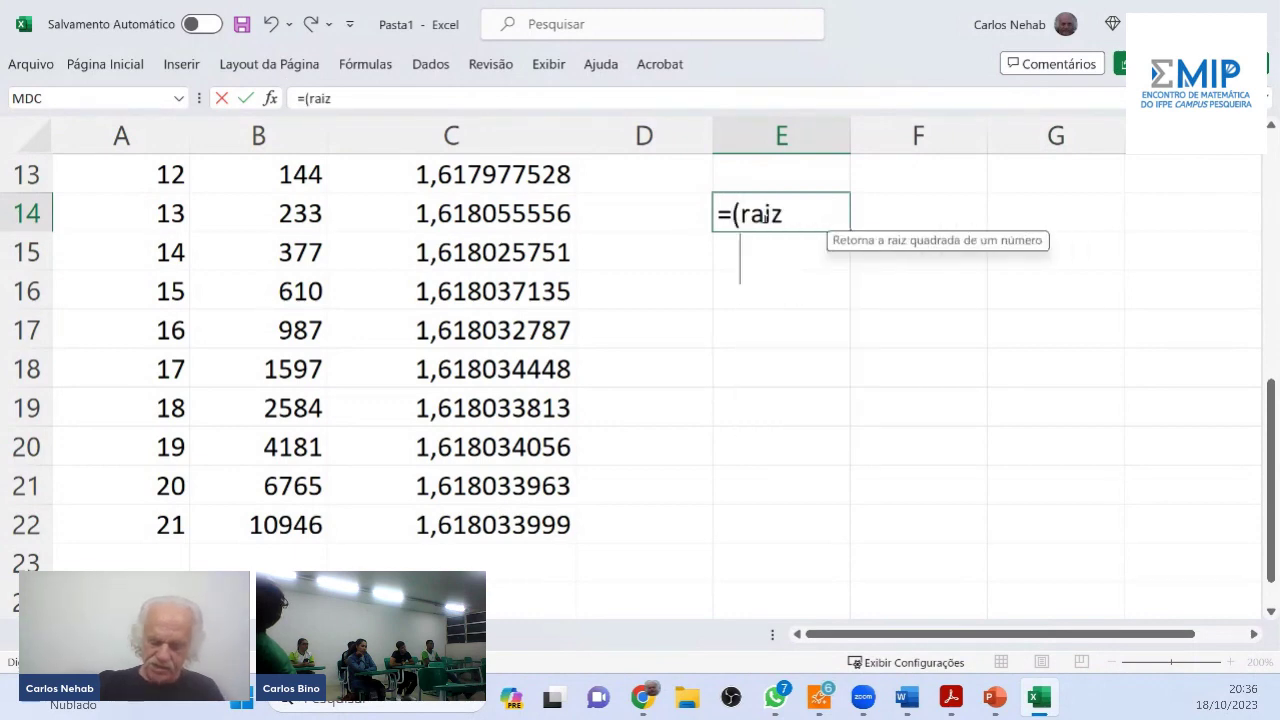
text((5)+)
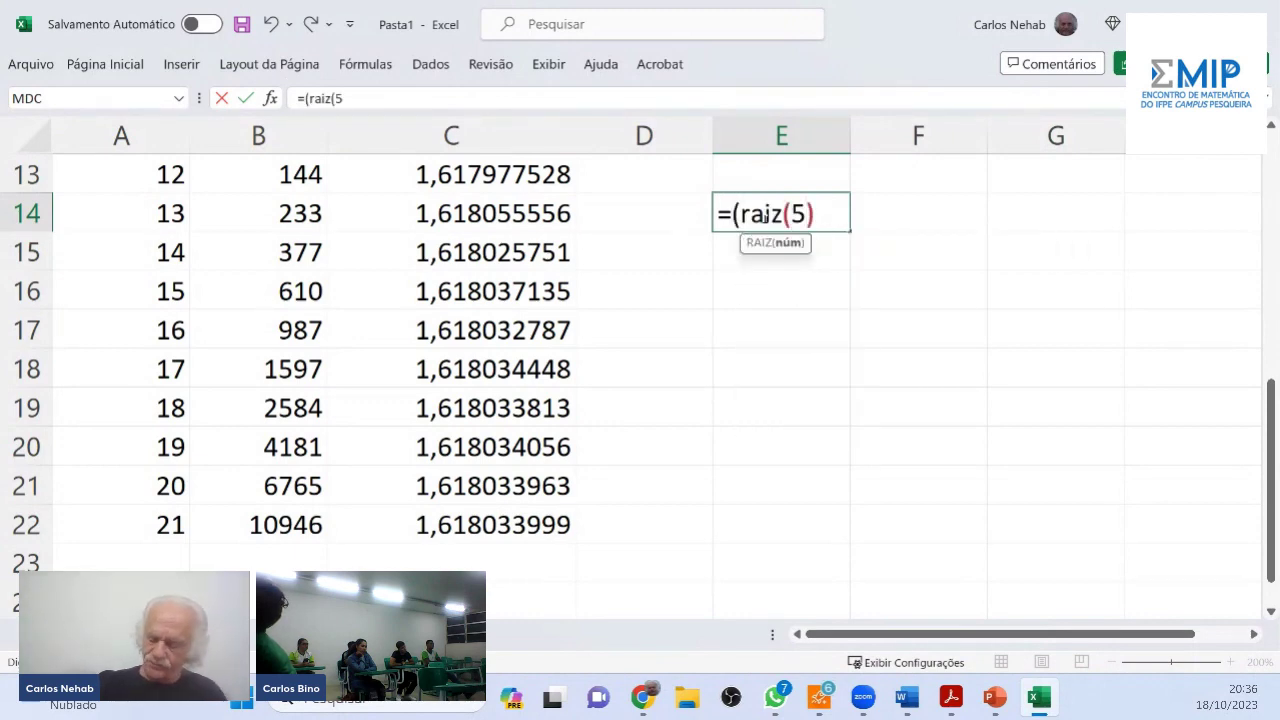
text(1)/2)
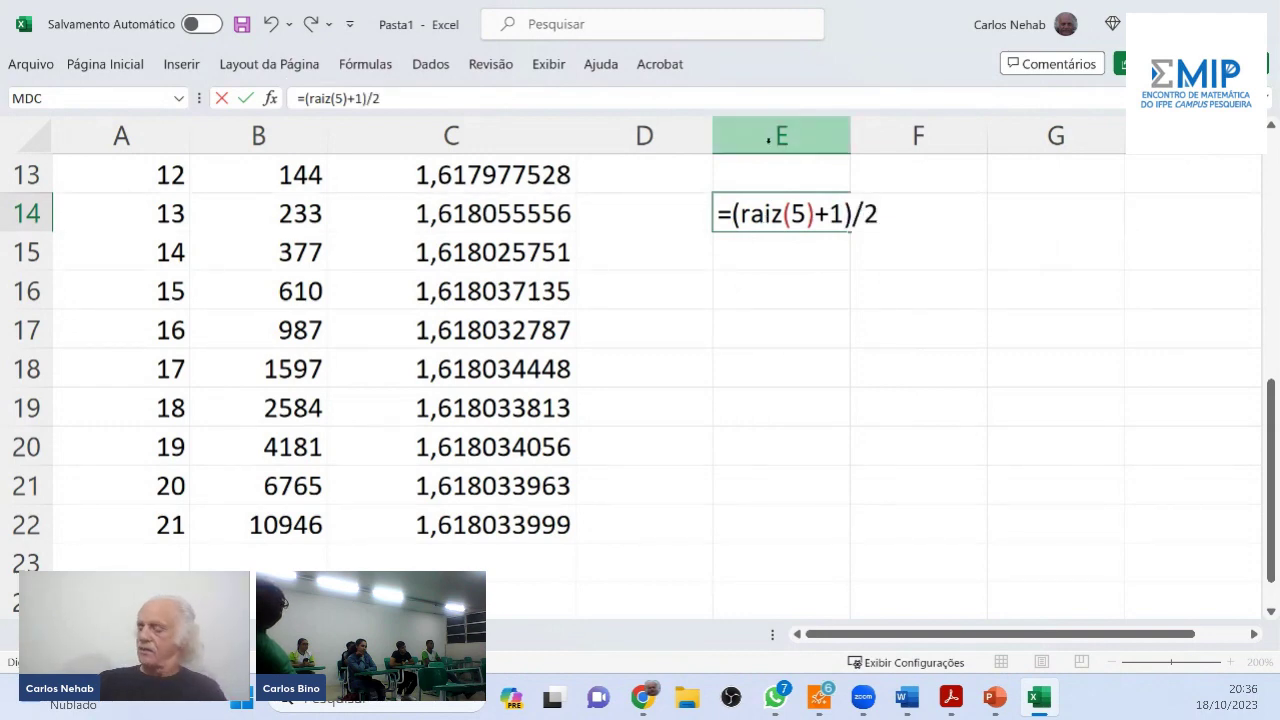
key(Return)
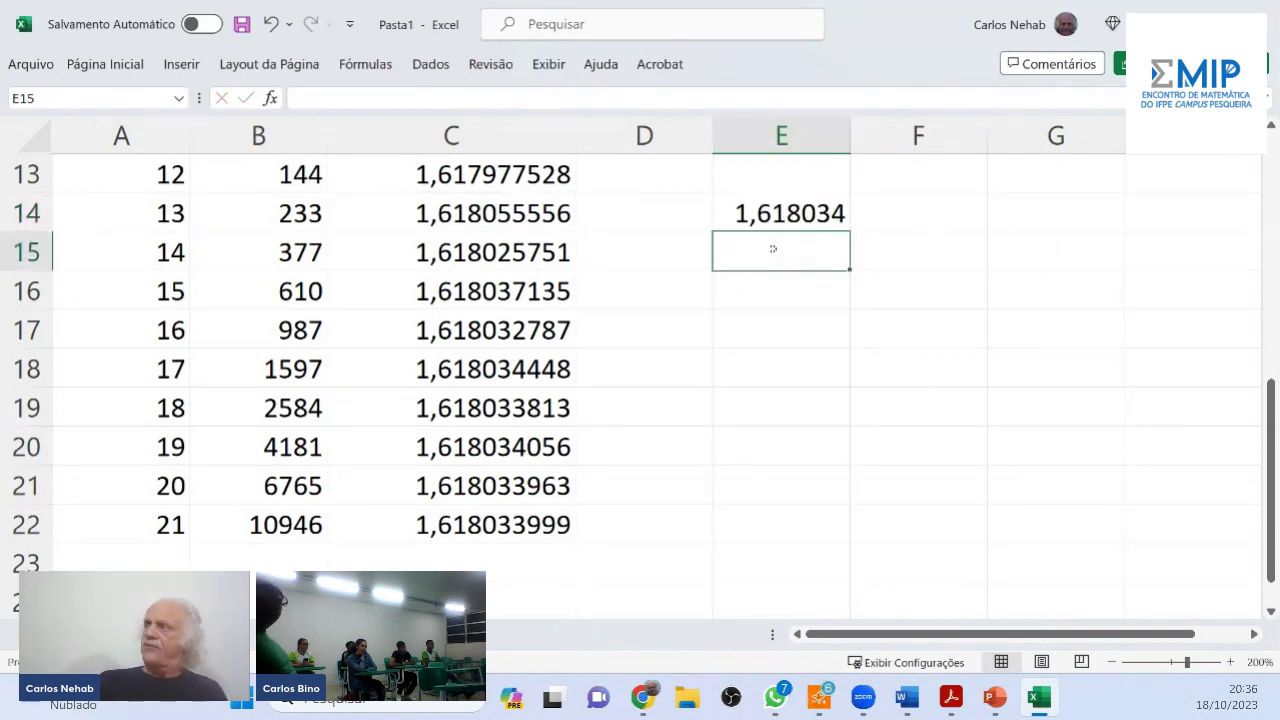
Review the square-root formula stored in E14 and leave the cell
click(787, 213)
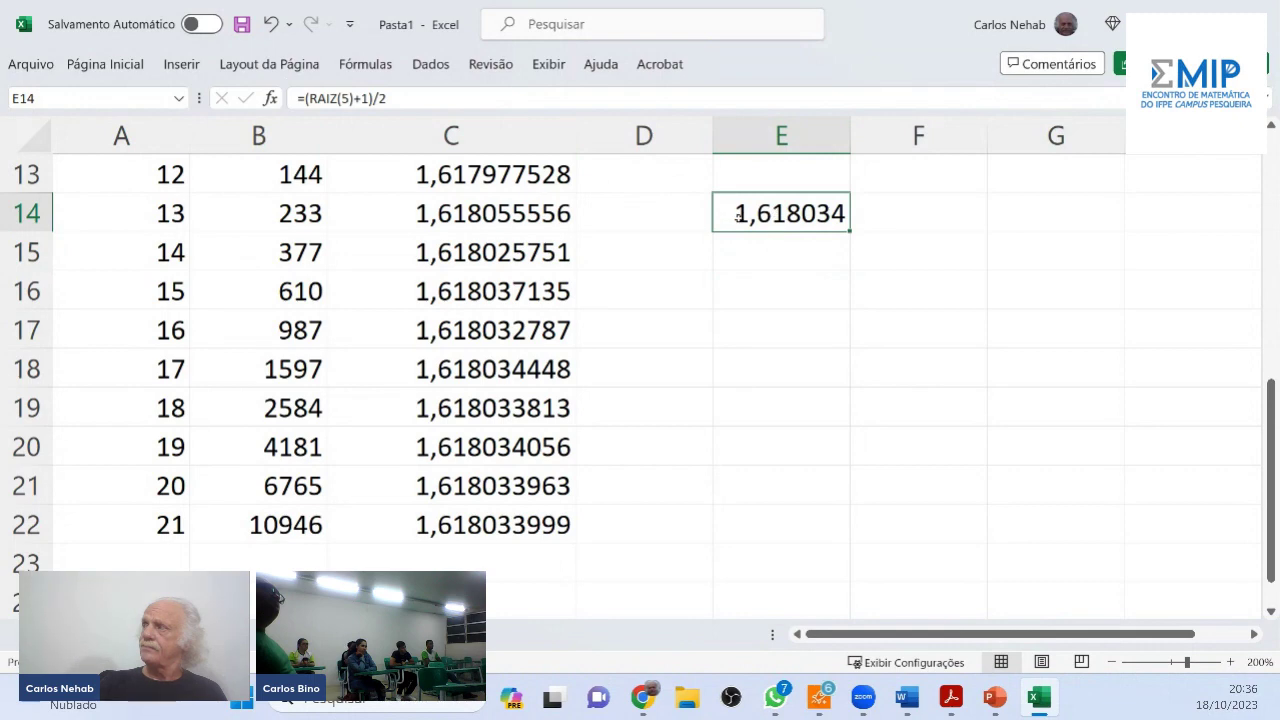
double_click(741, 218)
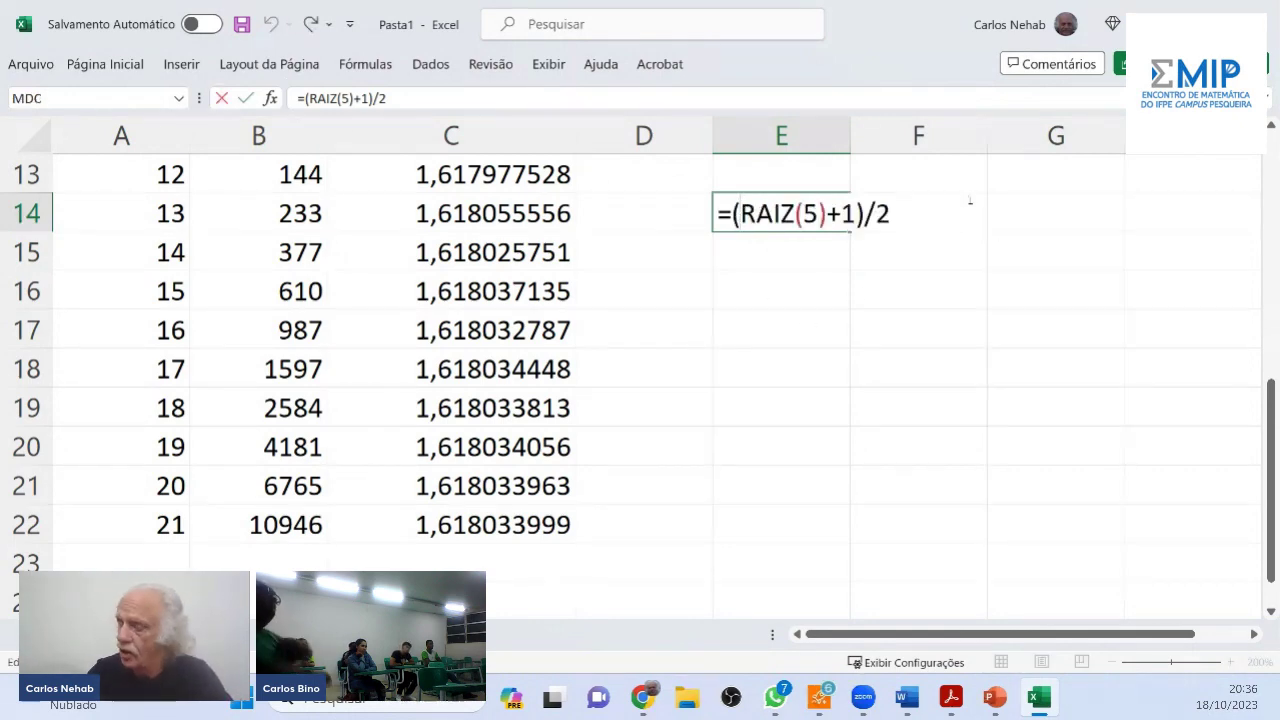
key(Return)
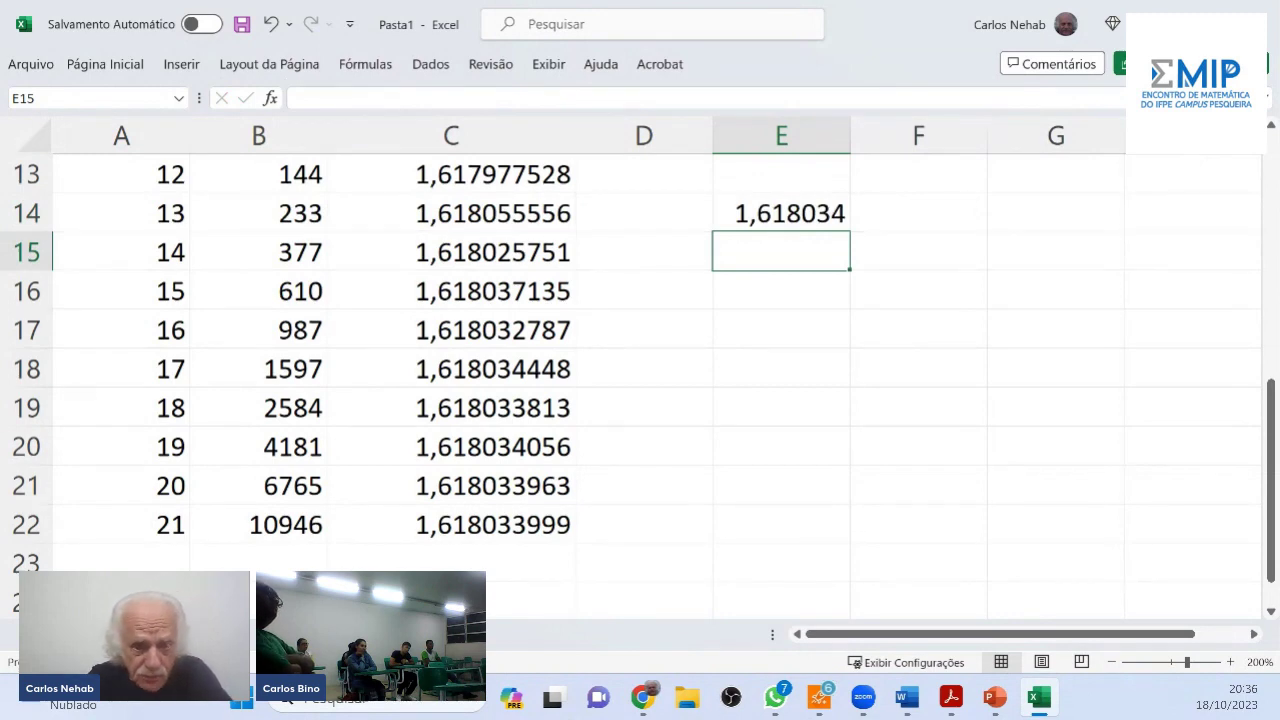